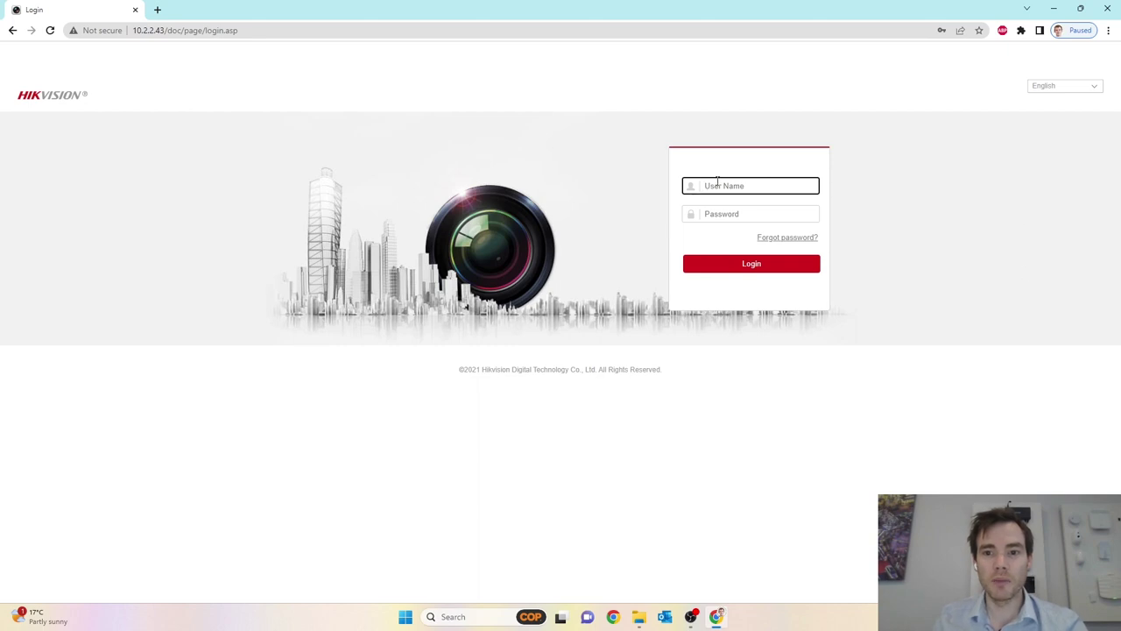
# Log in to the camera as admin, filling in the saved account password.
pyautogui.click(718, 181)
pyautogui.click(786, 224)
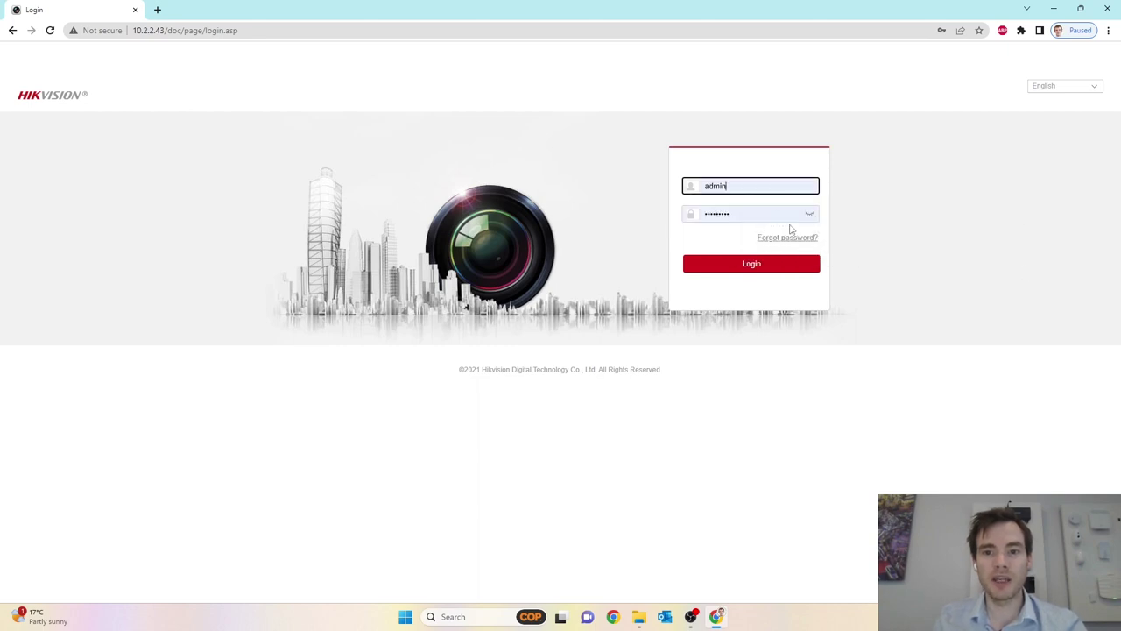
pyautogui.click(745, 265)
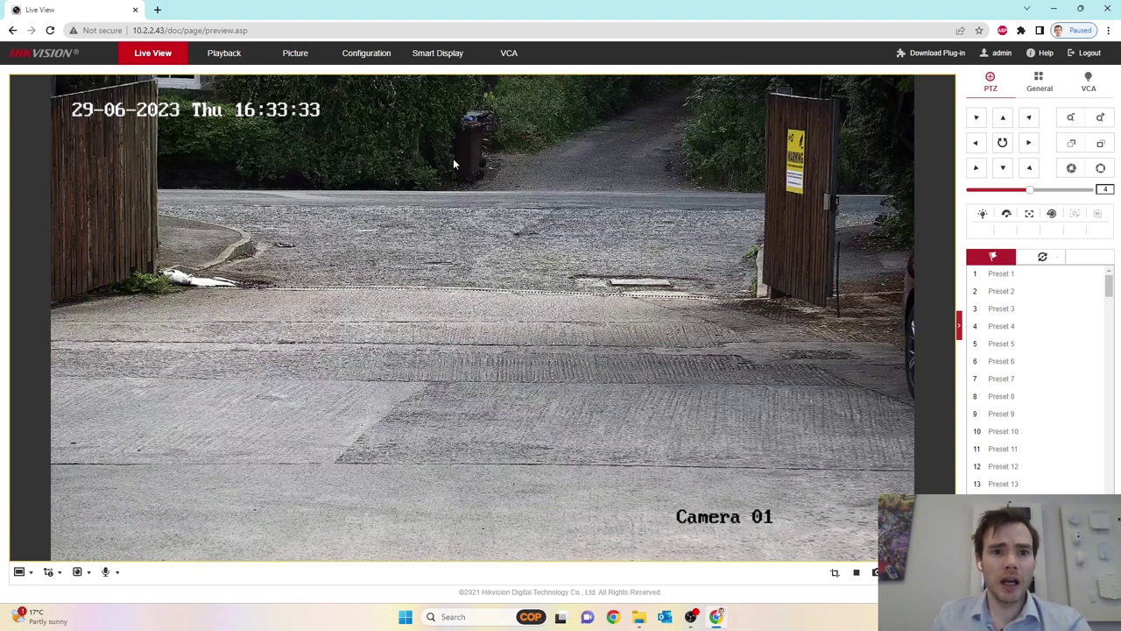
# Open the camera configuration and review the system settings, covering basic information, time, DST, RS-232, RS-485, metadata, Wiegand and About.
pyautogui.click(363, 55)
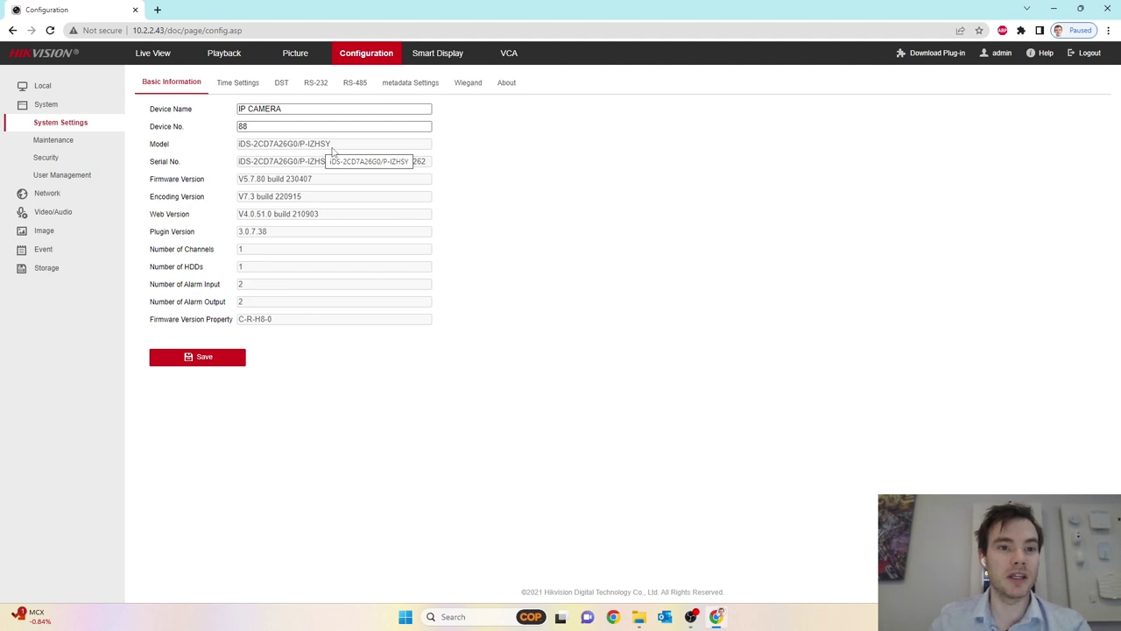
pyautogui.click(243, 85)
pyautogui.click(280, 84)
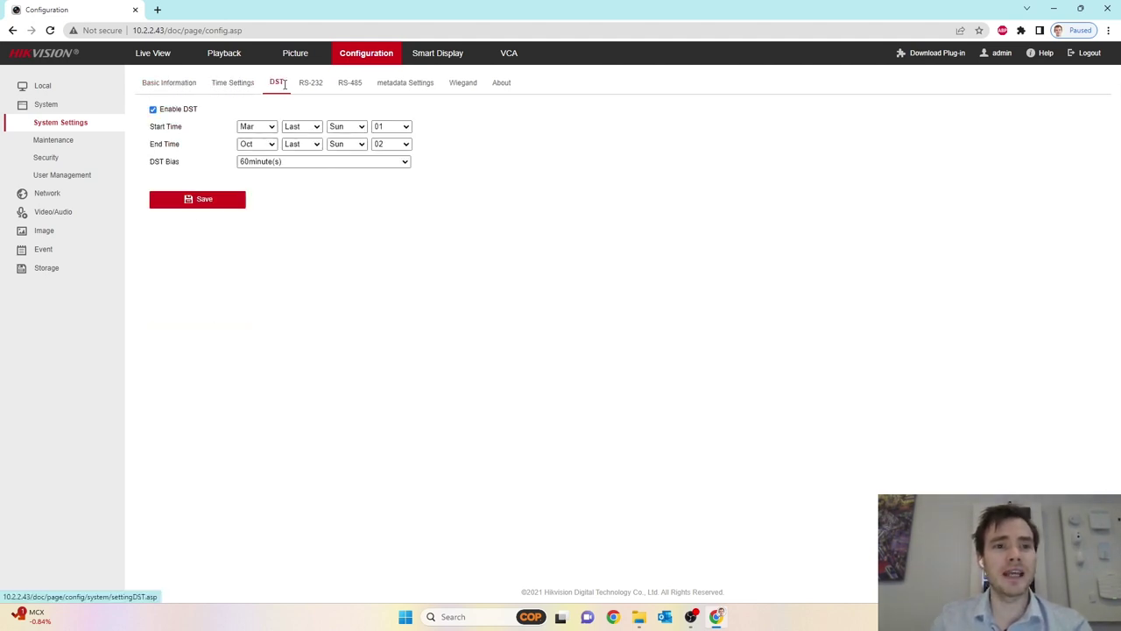
pyautogui.click(309, 85)
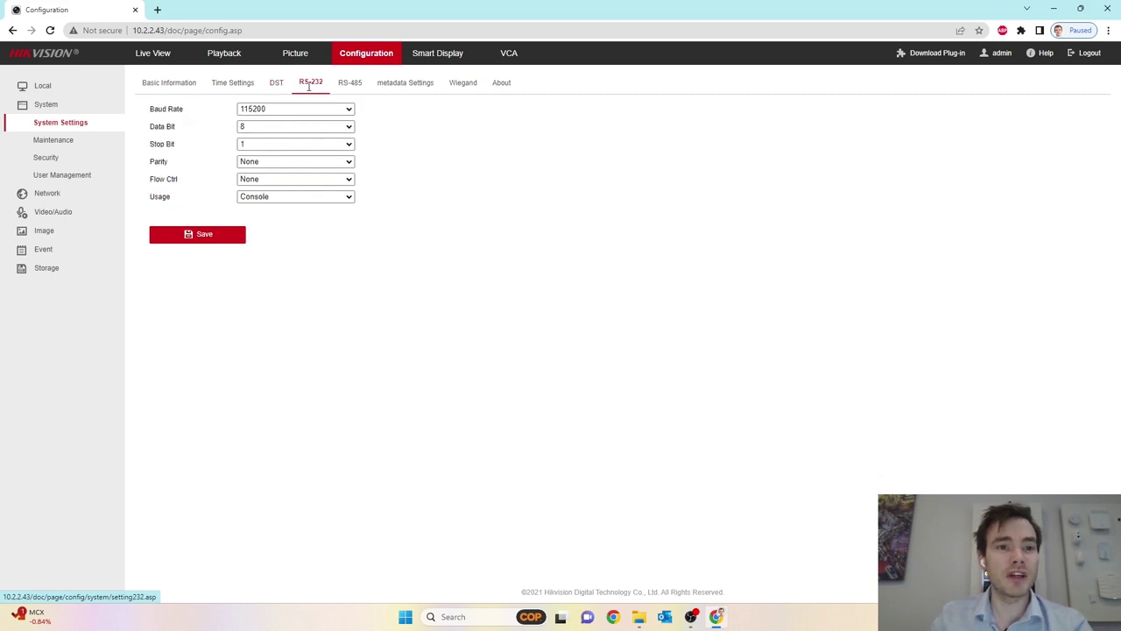
pyautogui.click(355, 87)
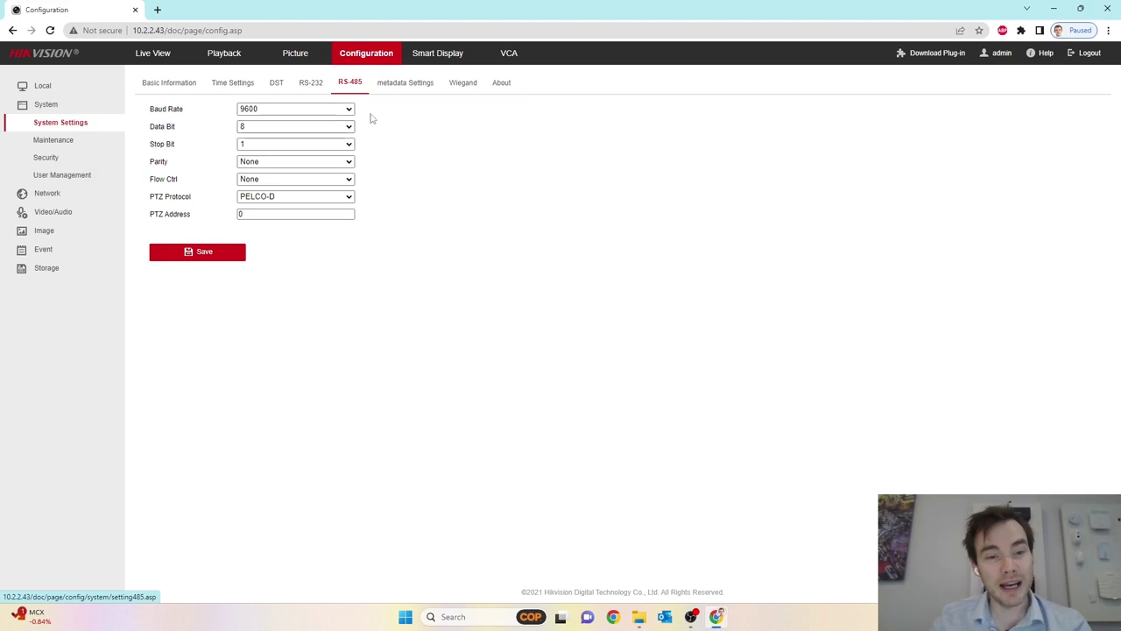
pyautogui.click(417, 88)
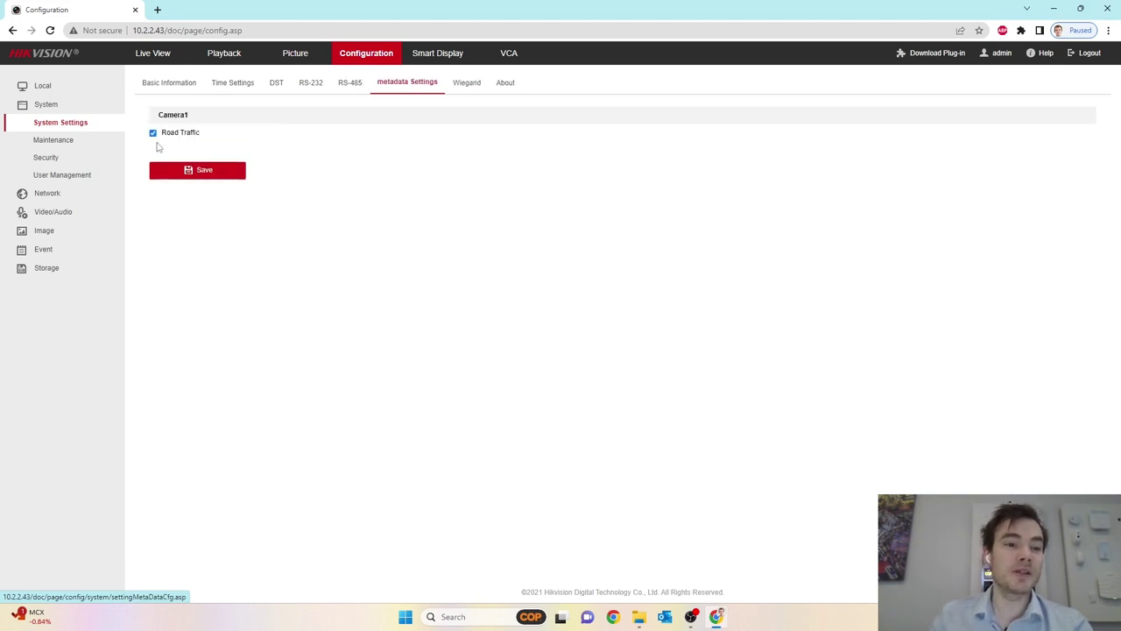
pyautogui.click(462, 85)
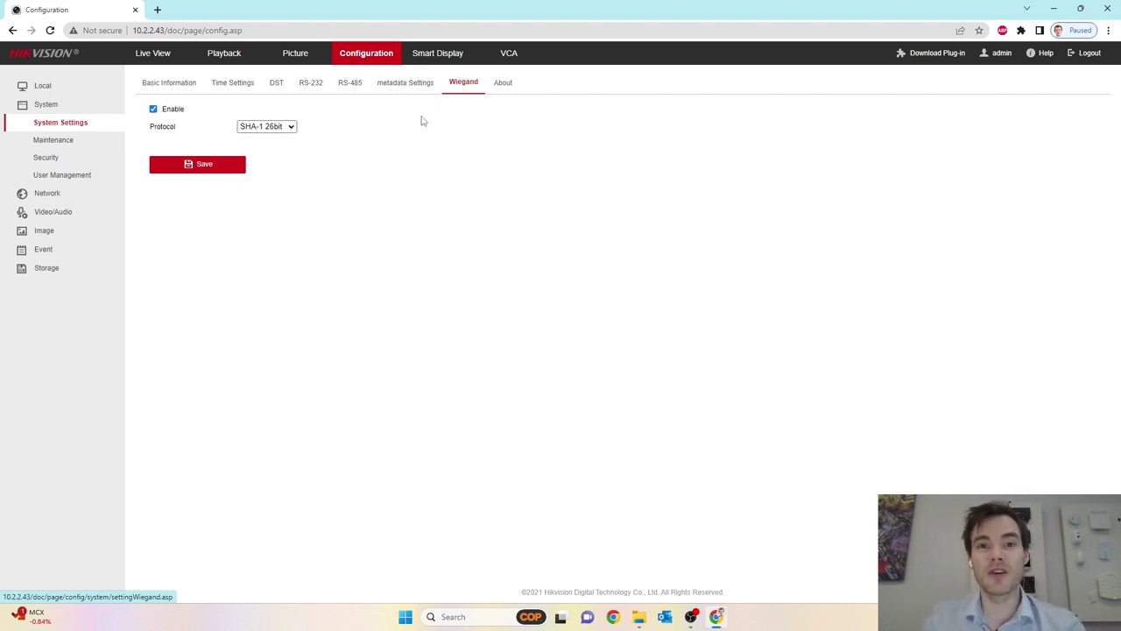
pyautogui.click(508, 87)
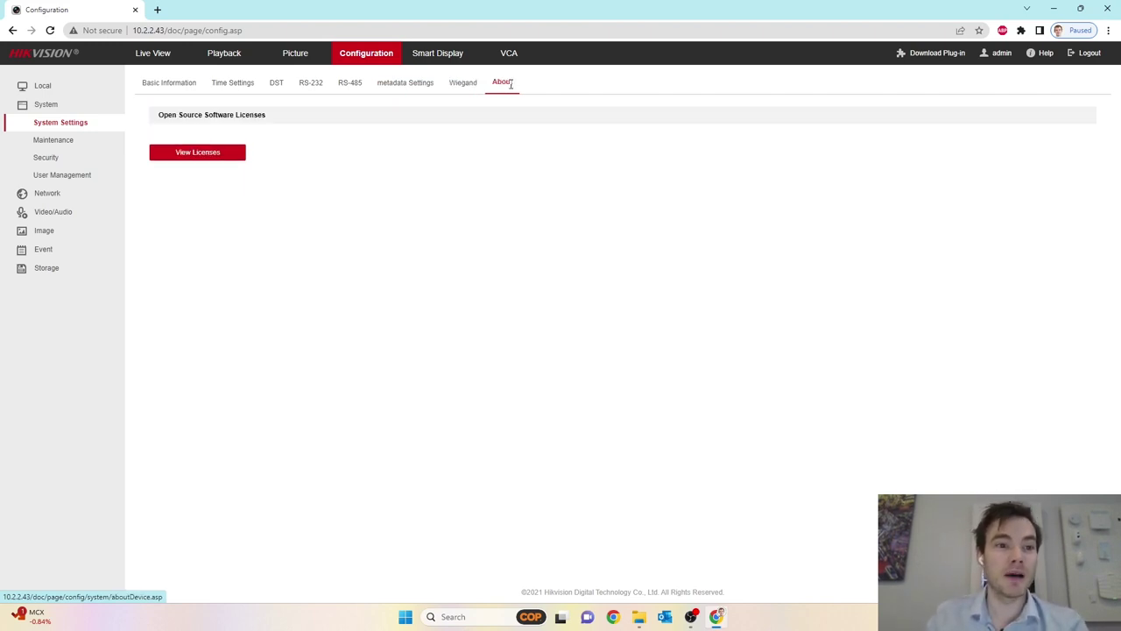
pyautogui.click(153, 88)
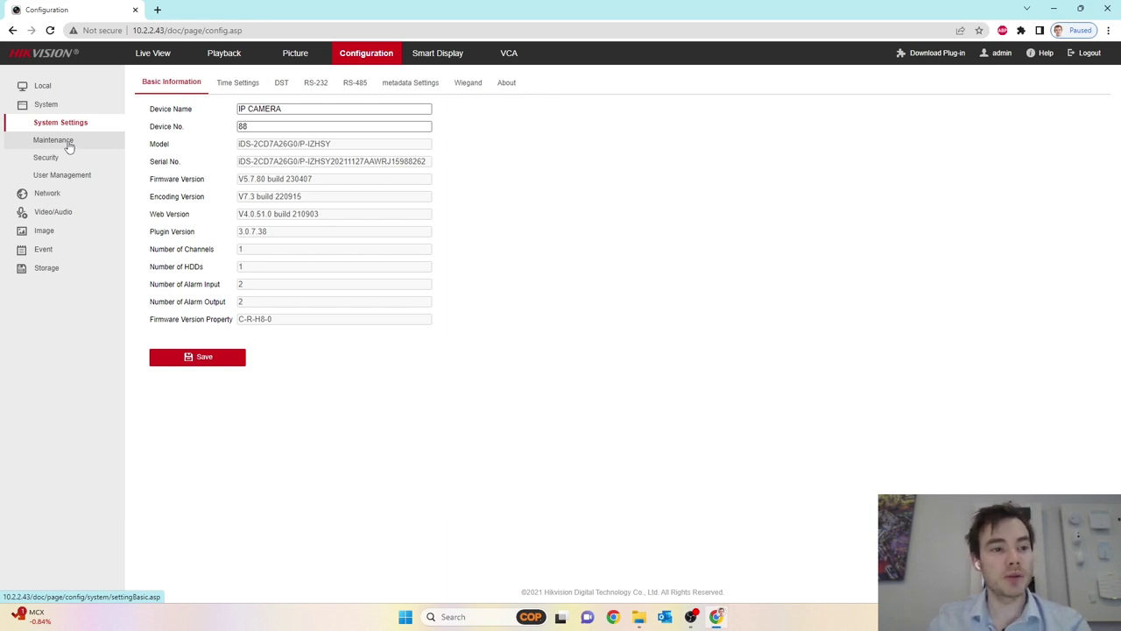
# Review the basic and advanced network settings and display the platform access options for Hik-Connect mode.
pyautogui.click(47, 193)
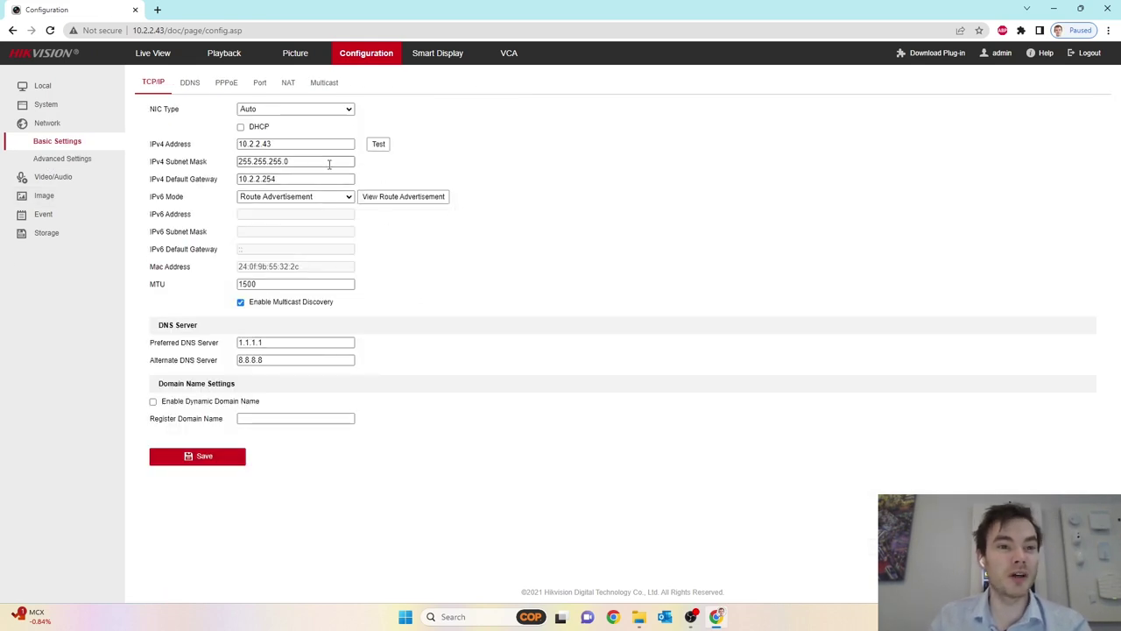
pyautogui.click(63, 159)
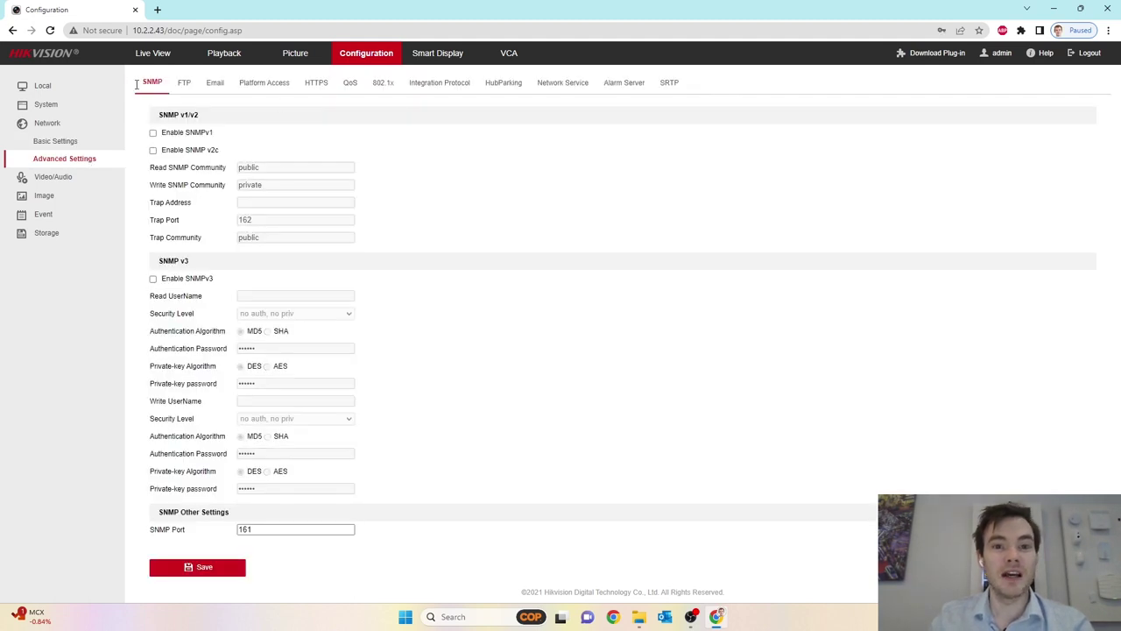
pyautogui.click(275, 83)
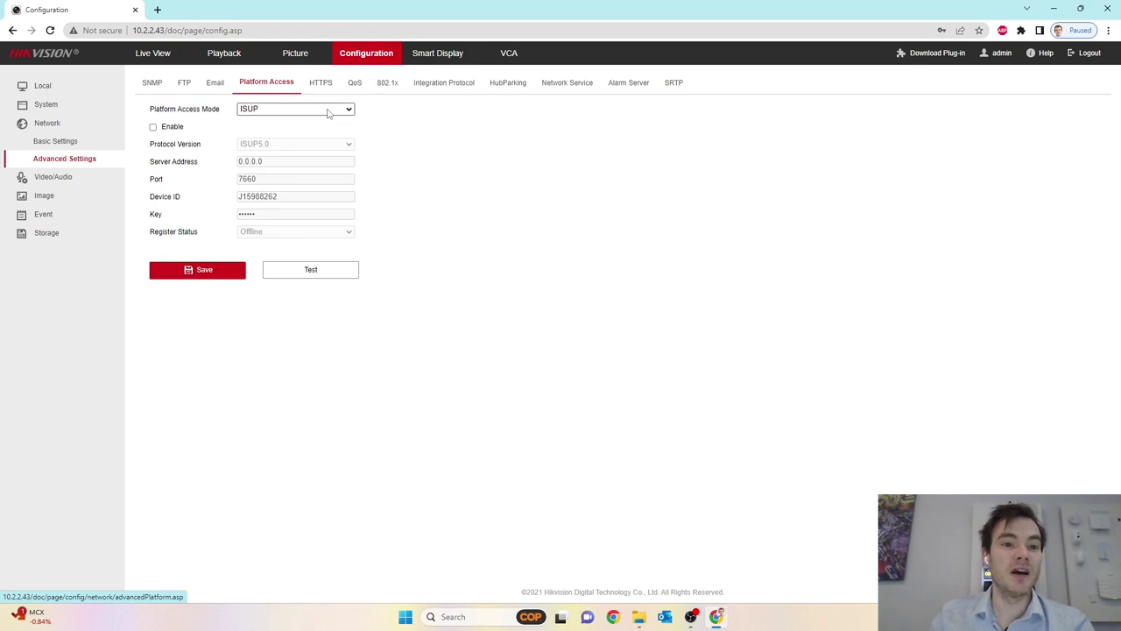
pyautogui.click(329, 109)
pyautogui.click(301, 131)
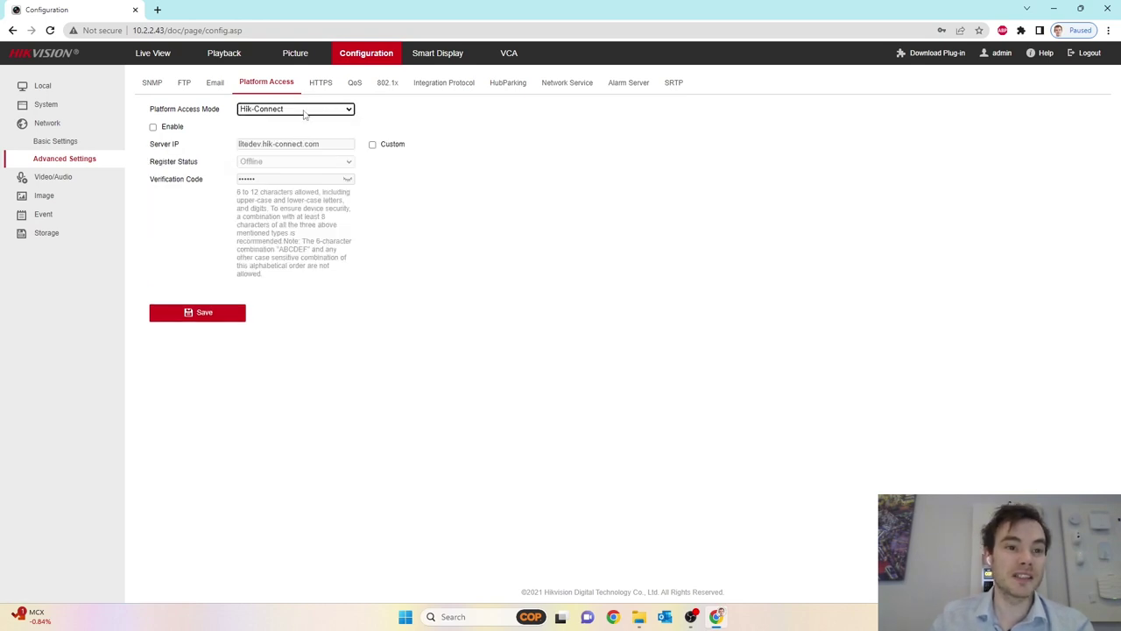
# Examine the main stream's video settings, in particular the maximum bitrate.
pyautogui.click(52, 179)
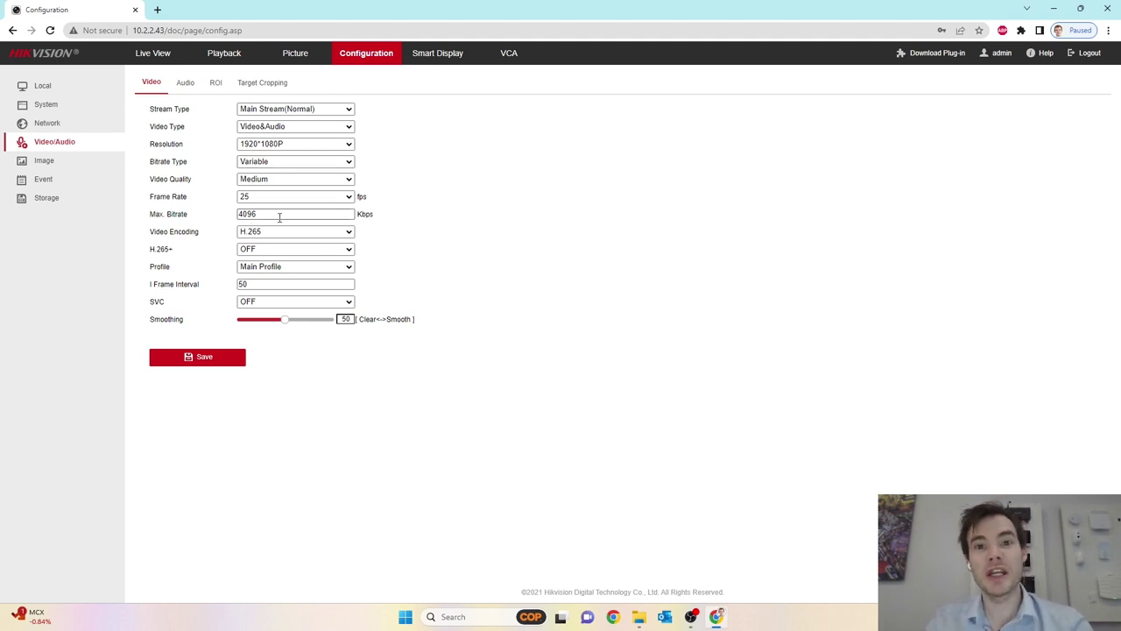
pyautogui.click(257, 216)
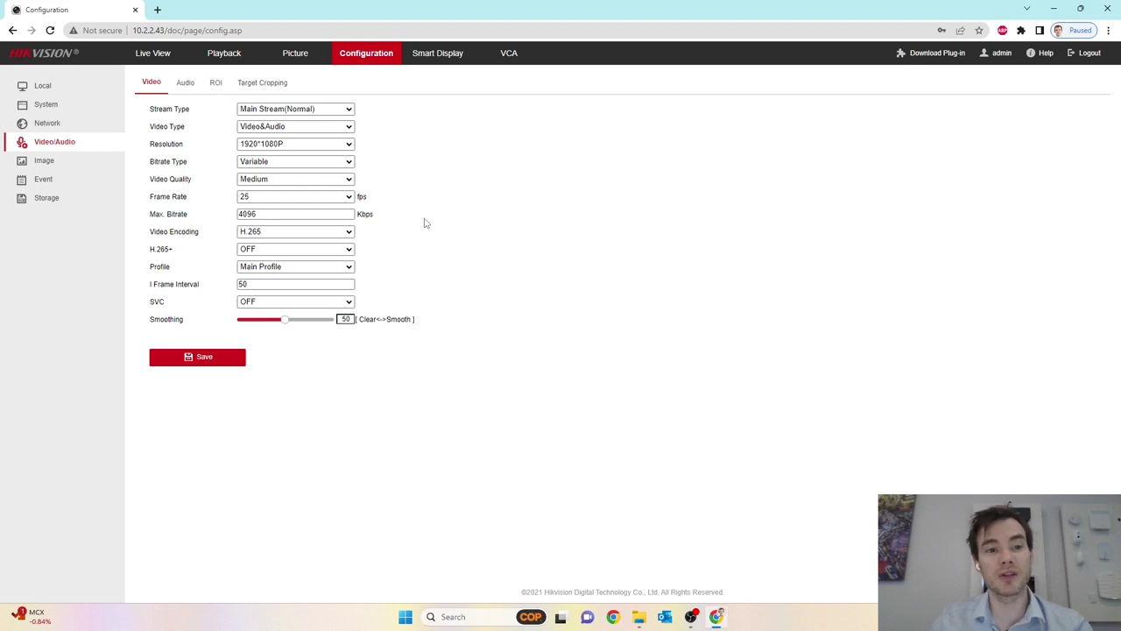
# Examine the exposure settings in the image display settings, checking the available iris modes and exposure times.
pyautogui.click(69, 164)
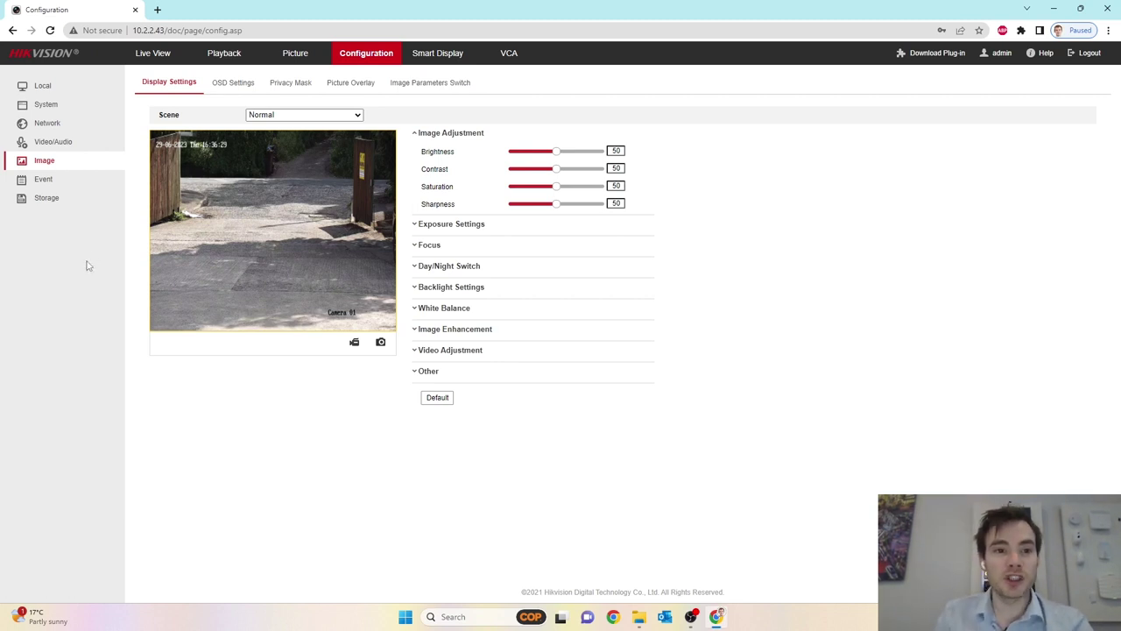
pyautogui.click(423, 226)
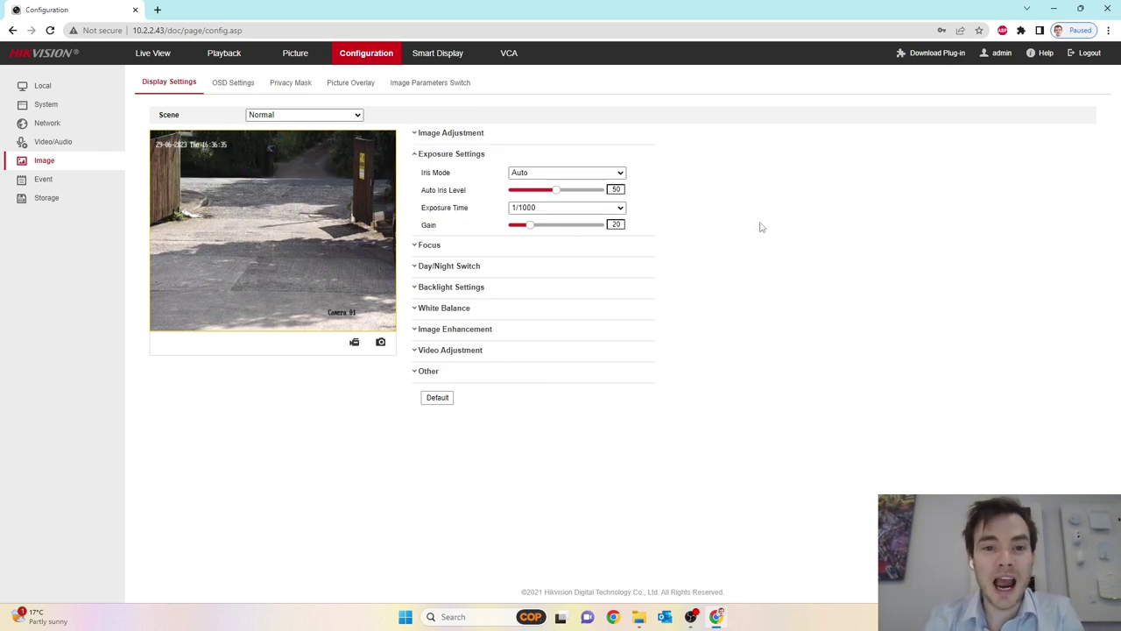
pyautogui.click(601, 176)
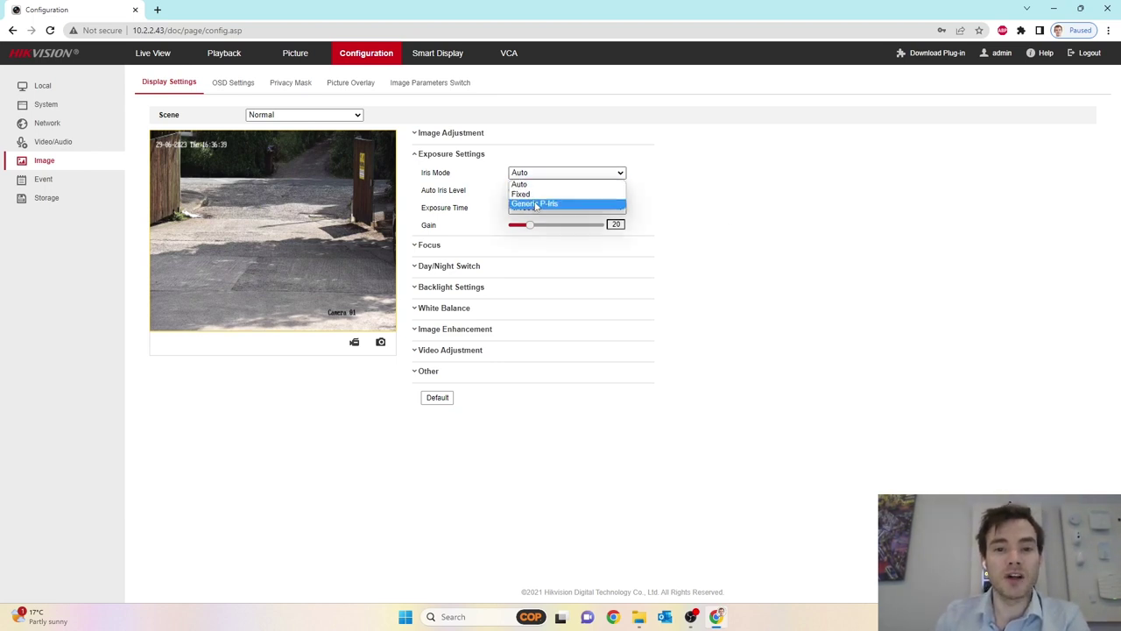
pyautogui.click(714, 184)
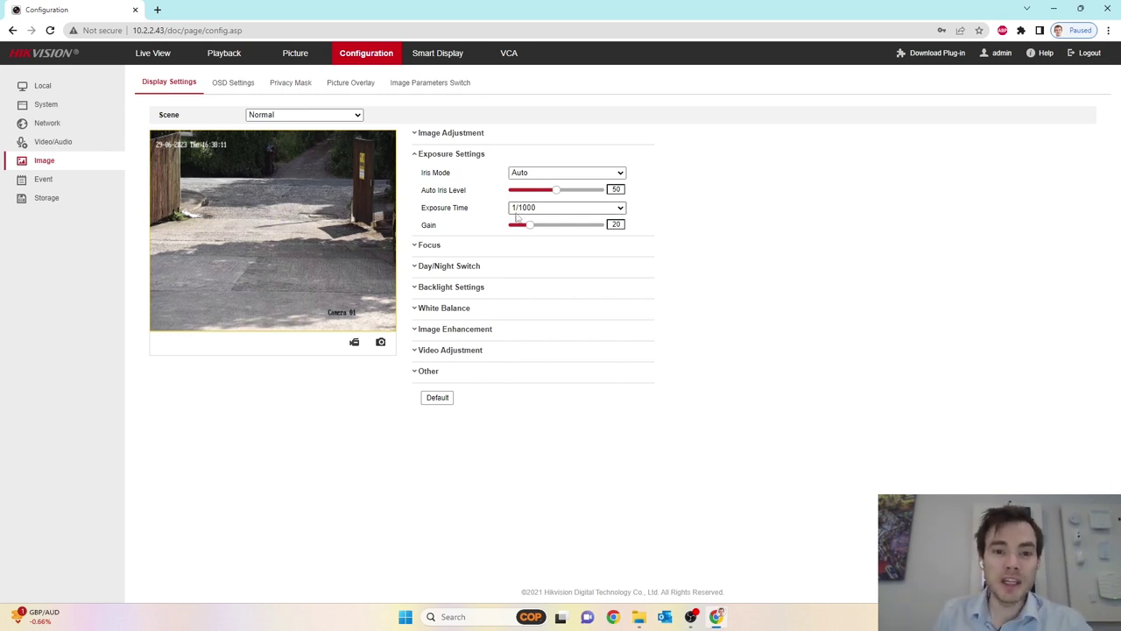
pyautogui.click(621, 209)
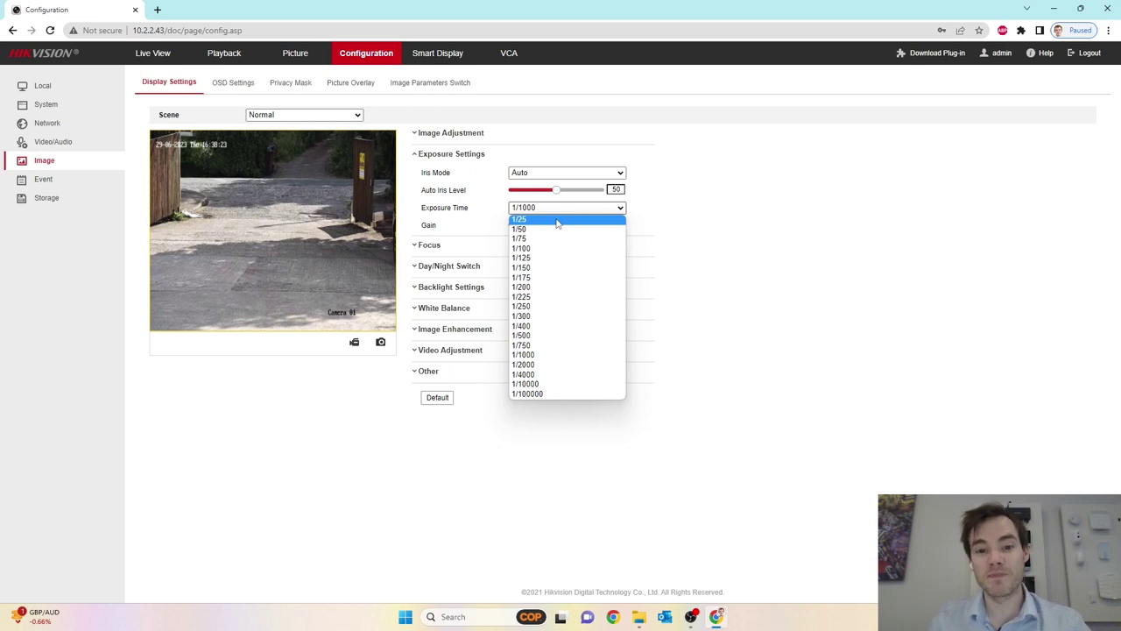
pyautogui.click(543, 355)
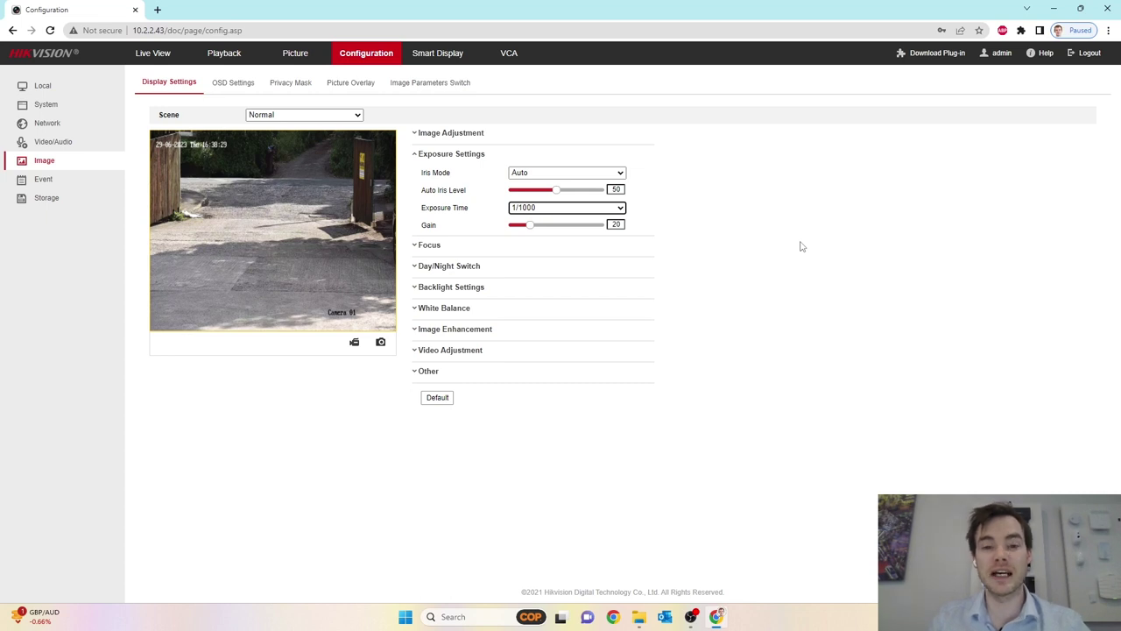
# Try exposure times of 1/4000 and 1/100000 on the camera image and restore 1/1000.
pyautogui.click(622, 208)
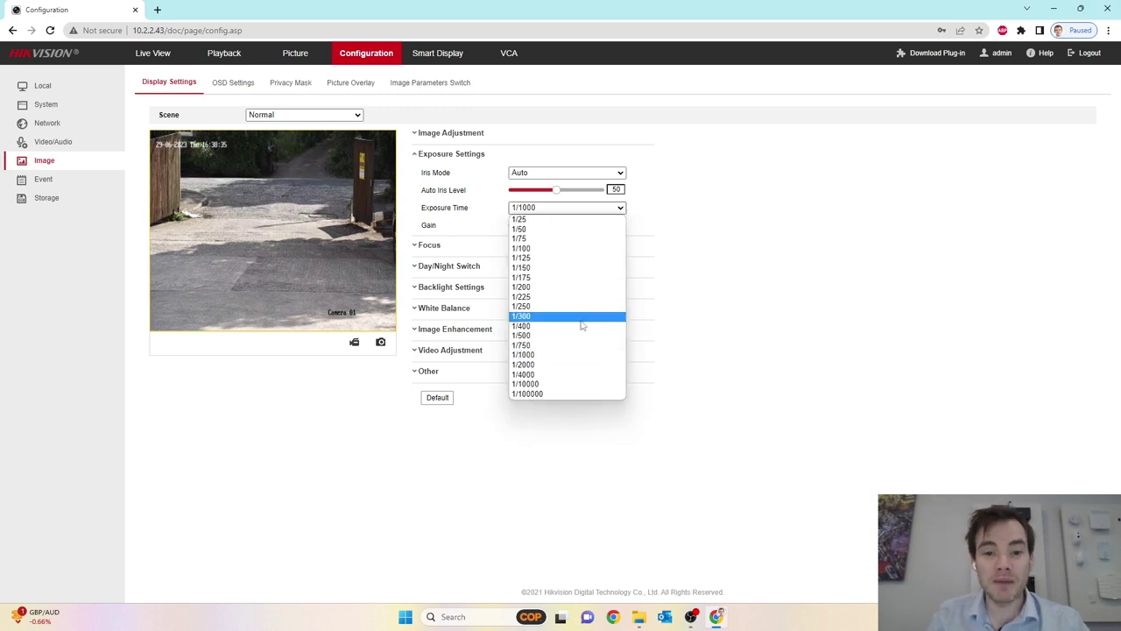
pyautogui.click(553, 375)
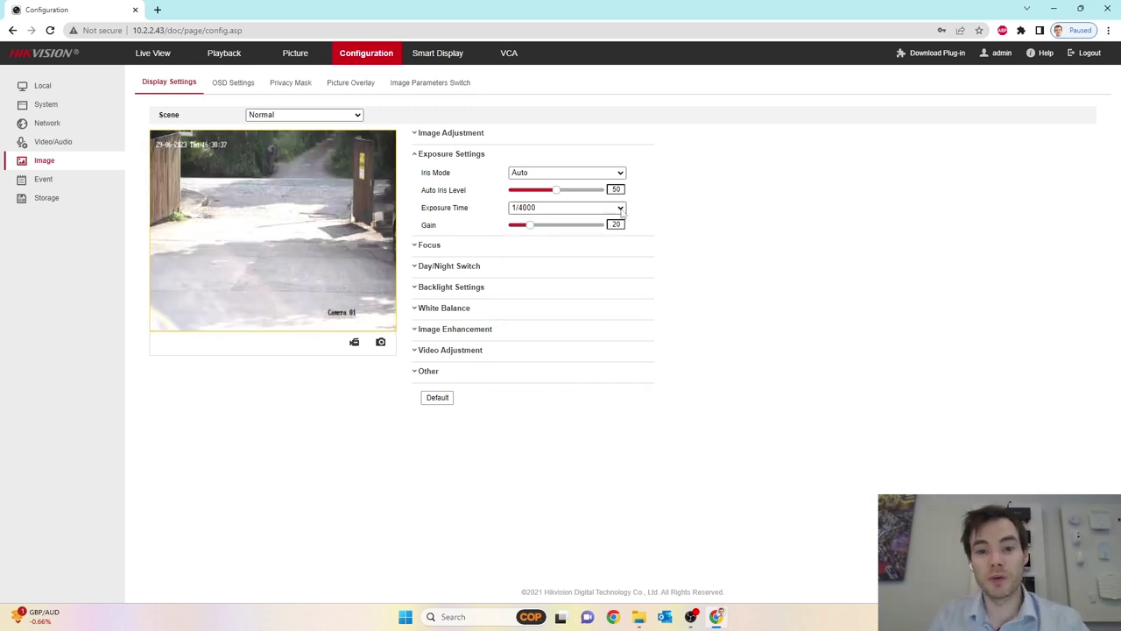
pyautogui.click(605, 207)
pyautogui.click(570, 394)
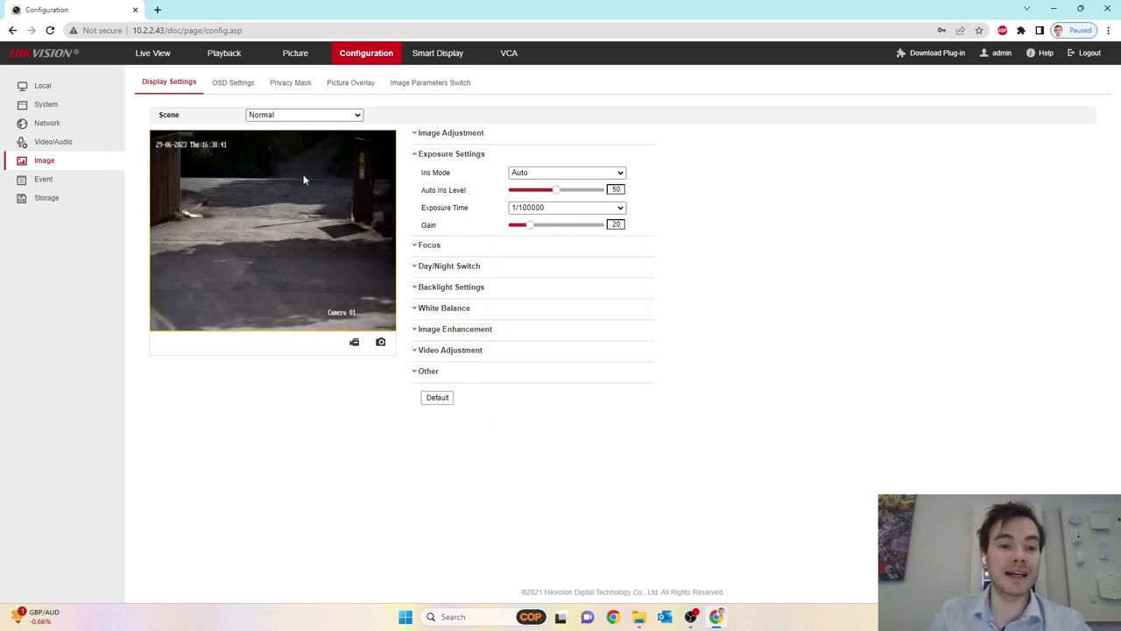
pyautogui.click(622, 208)
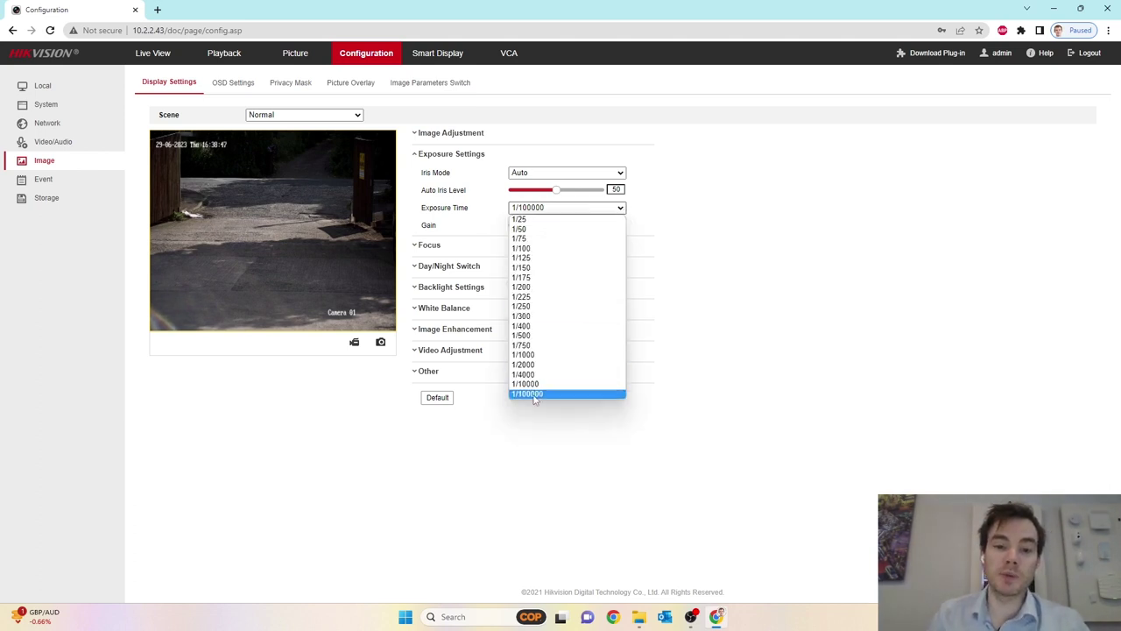
pyautogui.click(534, 355)
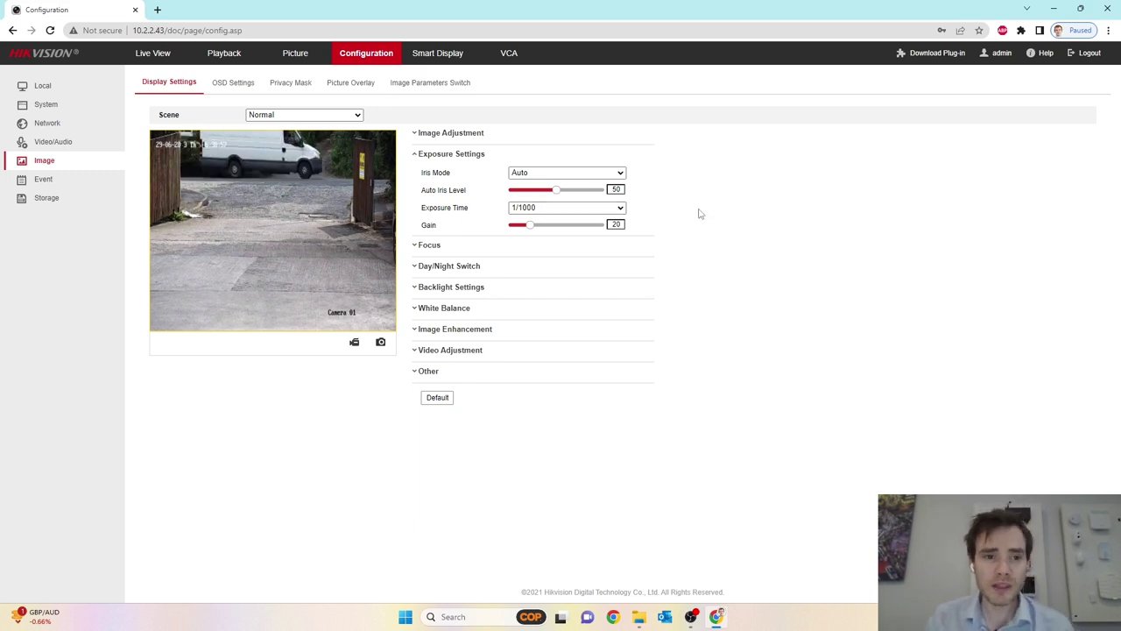
# Try a slow exposure time of 1/25 on the camera image and return it to 1/1000.
pyautogui.click(622, 208)
pyautogui.click(584, 227)
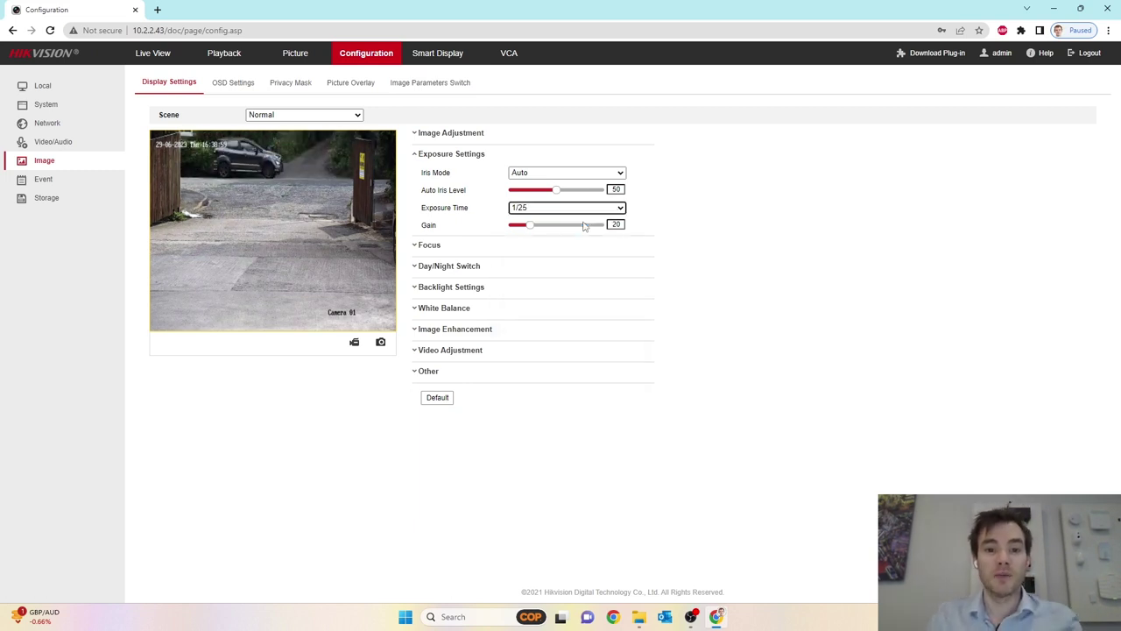
pyautogui.click(731, 216)
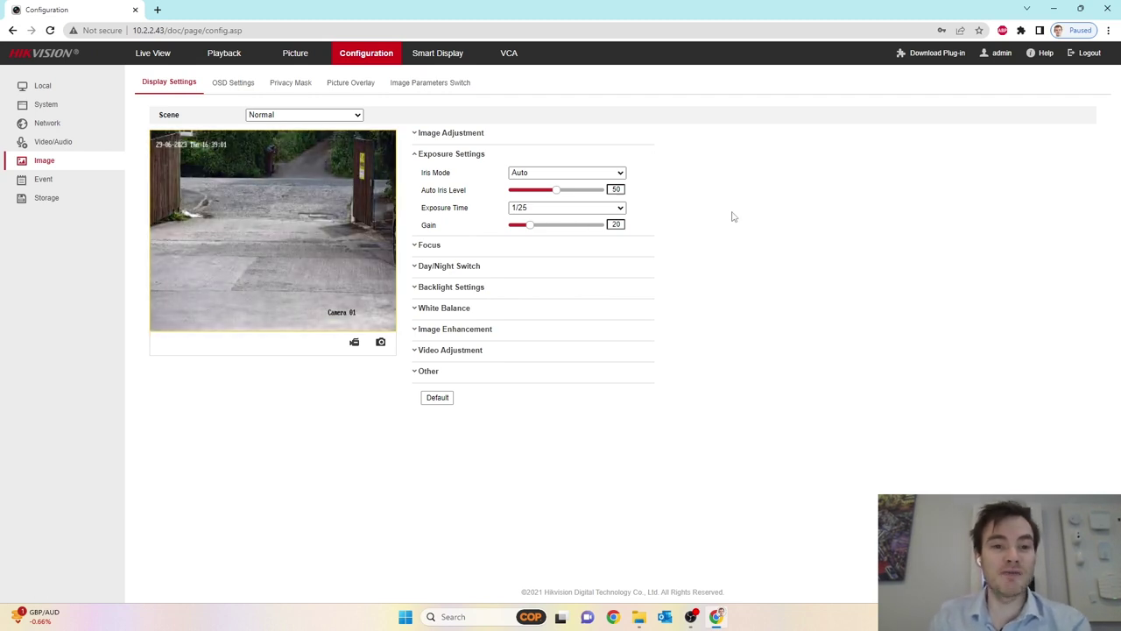
pyautogui.click(622, 211)
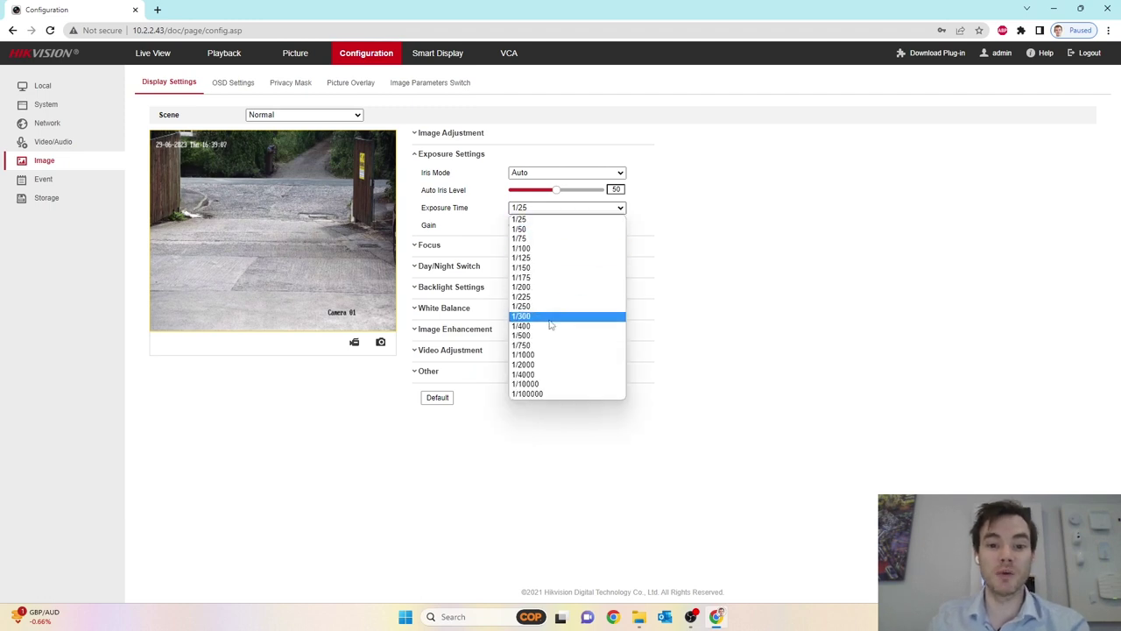
pyautogui.click(538, 356)
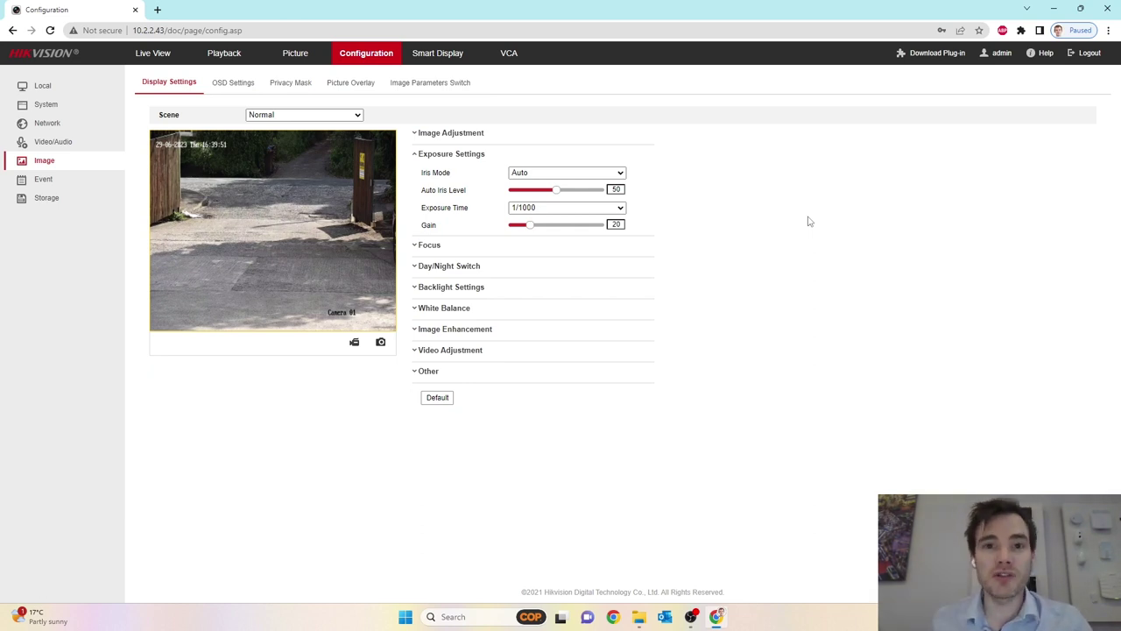
# Review the image enhancement and exposure settings, and check the available focus modes, keeping Semi-auto selected.
pyautogui.click(431, 328)
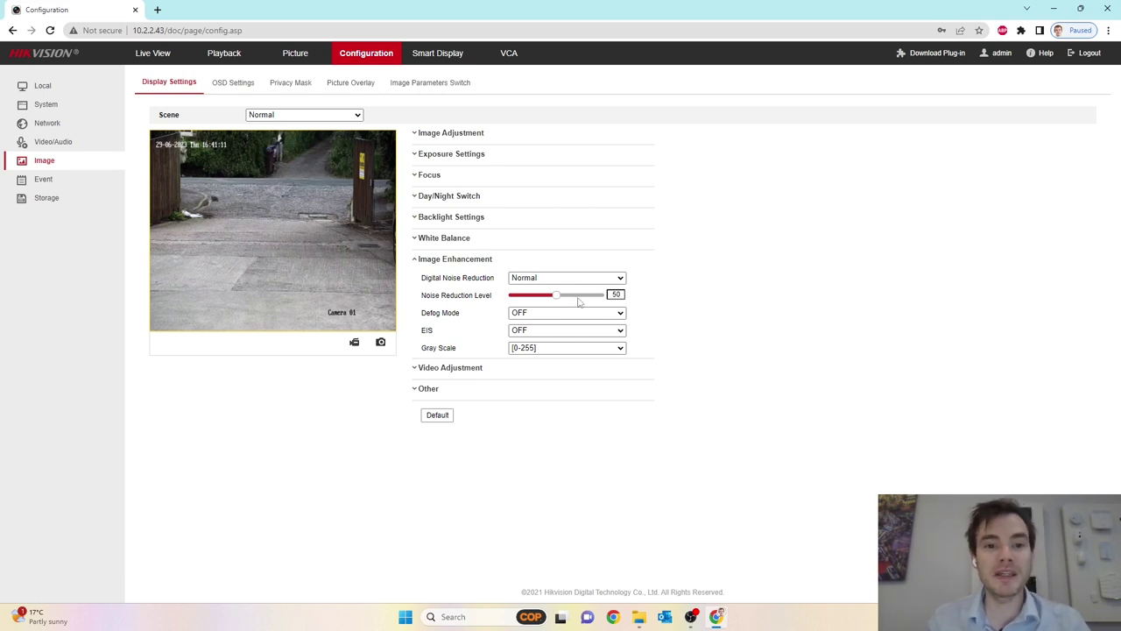
pyautogui.click(433, 155)
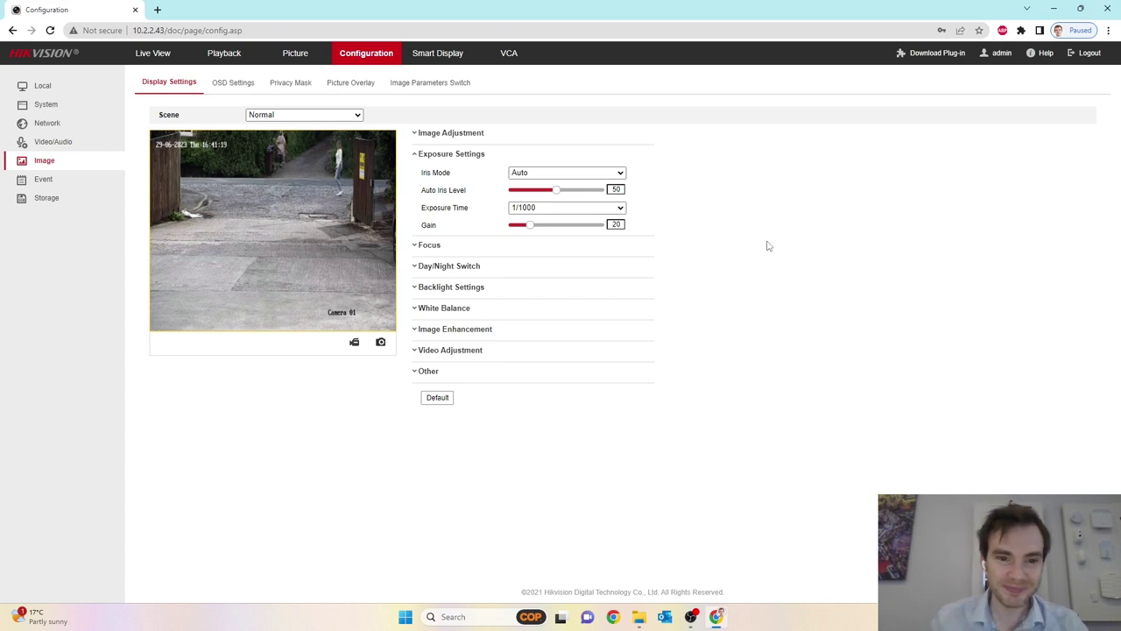
pyautogui.click(429, 246)
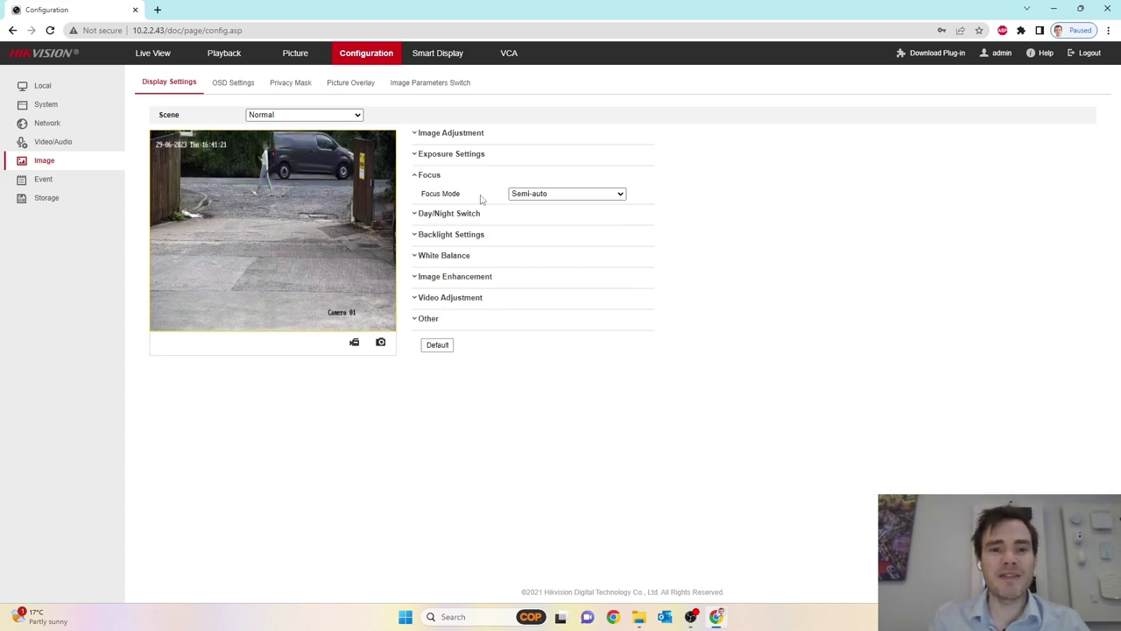
pyautogui.click(621, 194)
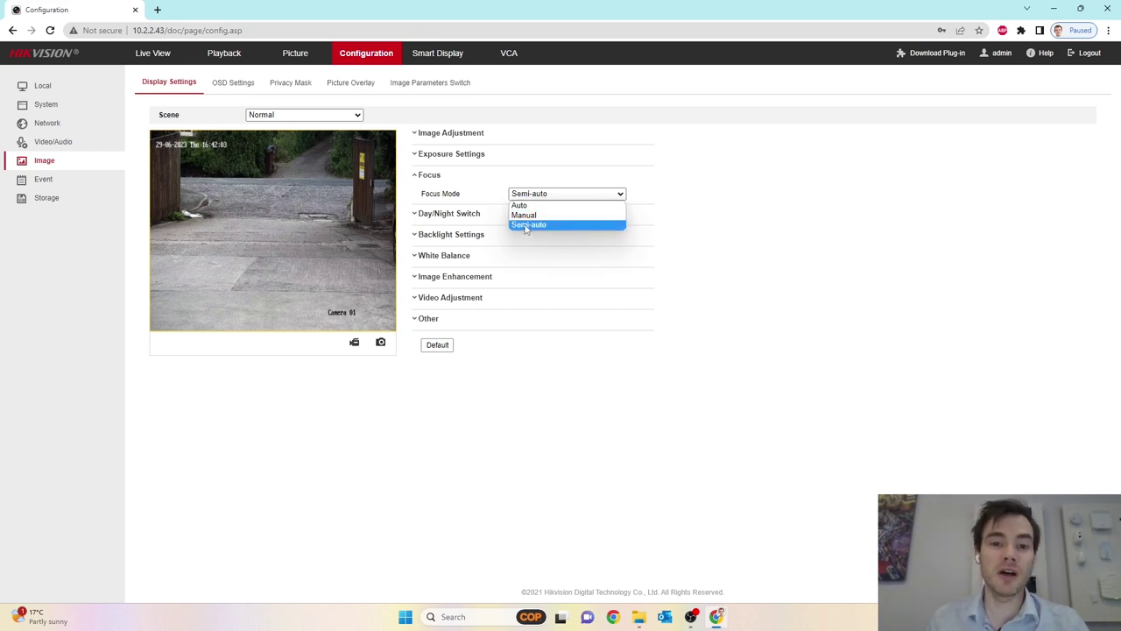
pyautogui.click(527, 226)
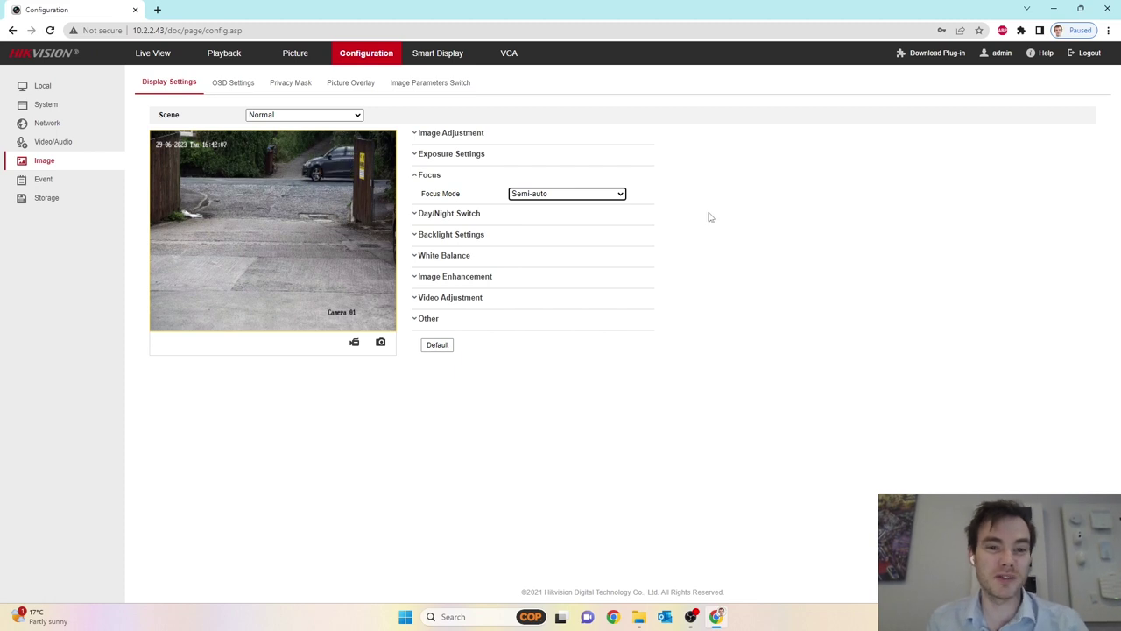
# Examine the day/night switch modes and sensitivity levels, keeping the switch on Triggered by Video and the sensitivity at 4.
pyautogui.click(425, 178)
pyautogui.click(416, 196)
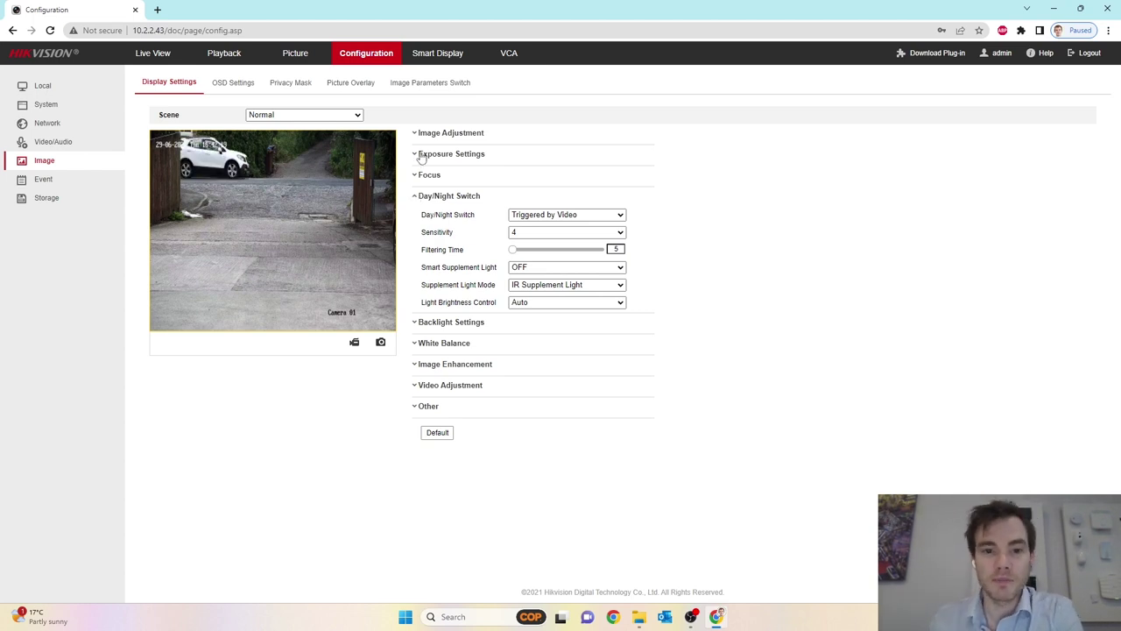
pyautogui.click(579, 215)
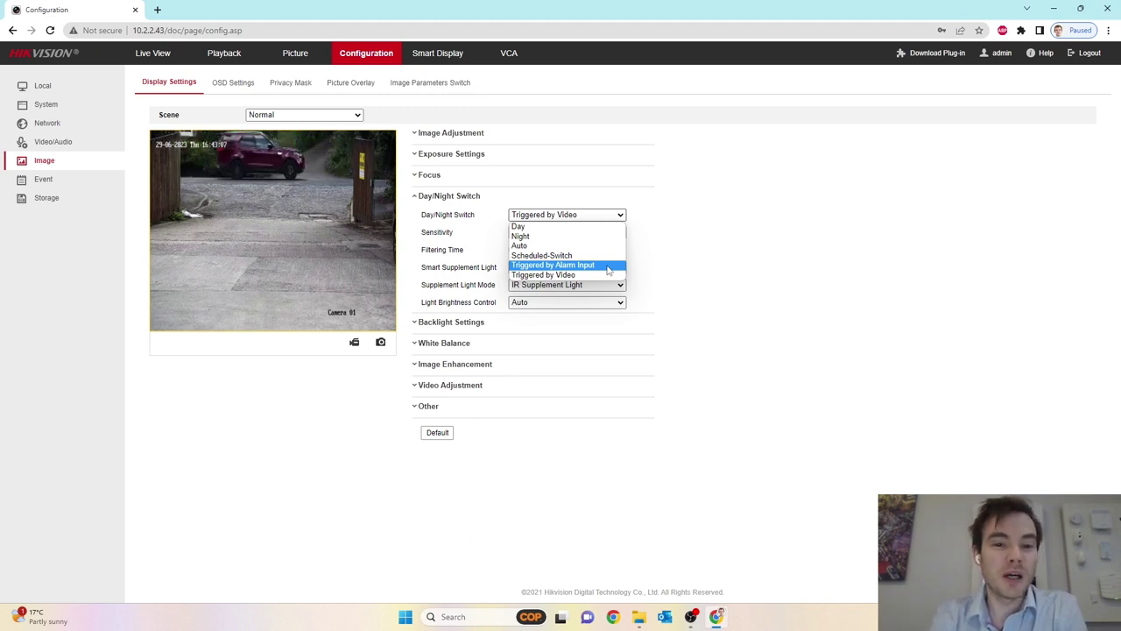
pyautogui.click(603, 275)
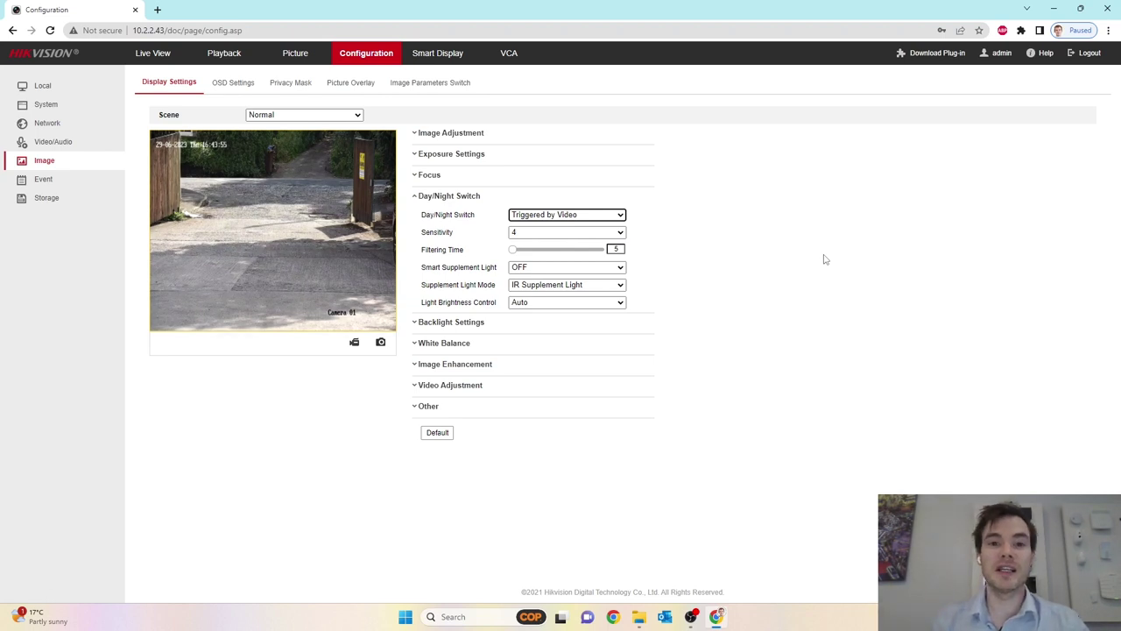
pyautogui.click(549, 235)
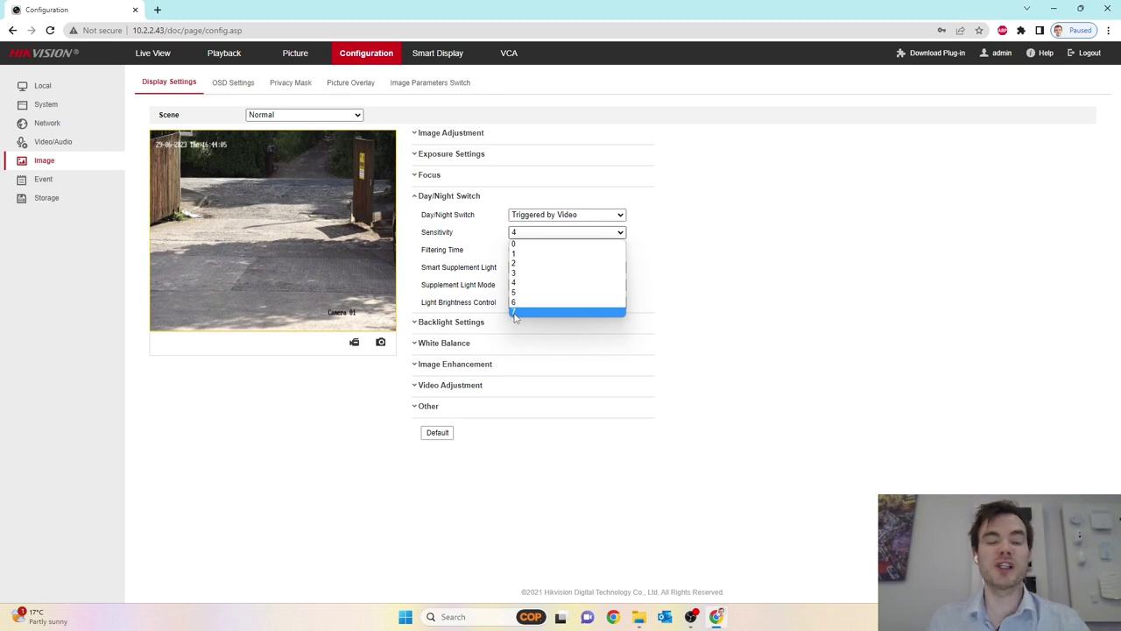
pyautogui.click(860, 284)
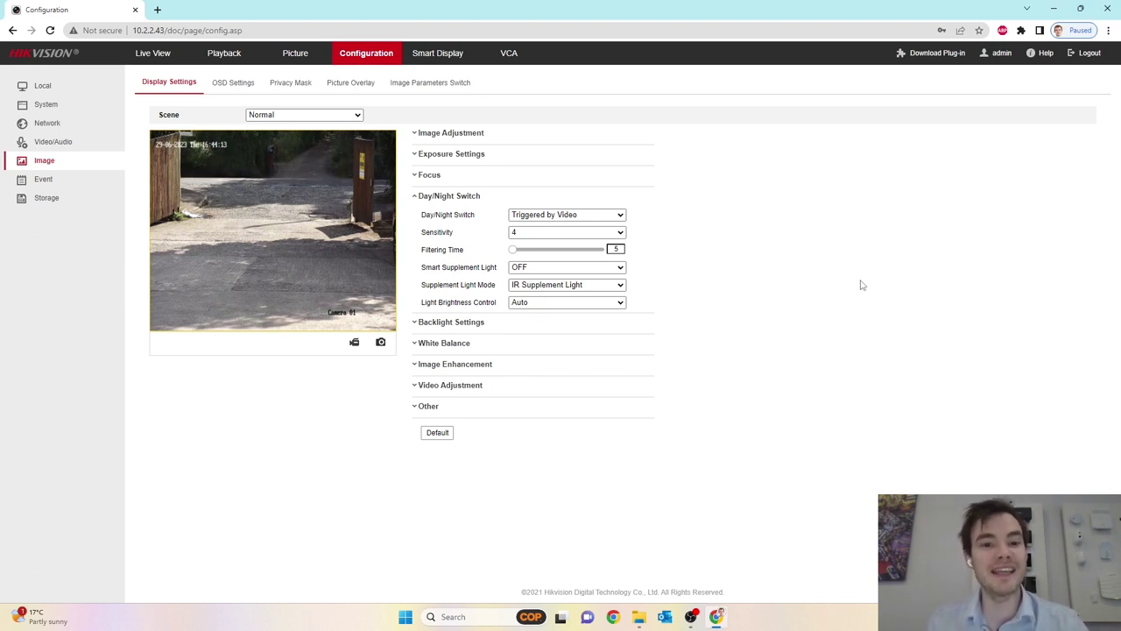
pyautogui.click(521, 235)
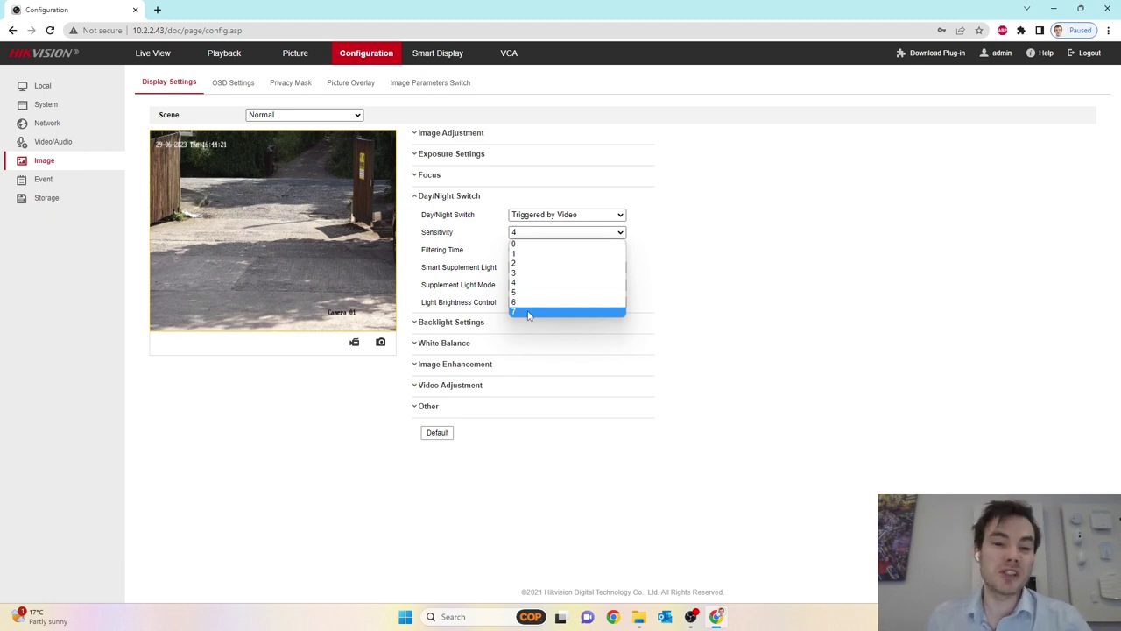
pyautogui.click(744, 234)
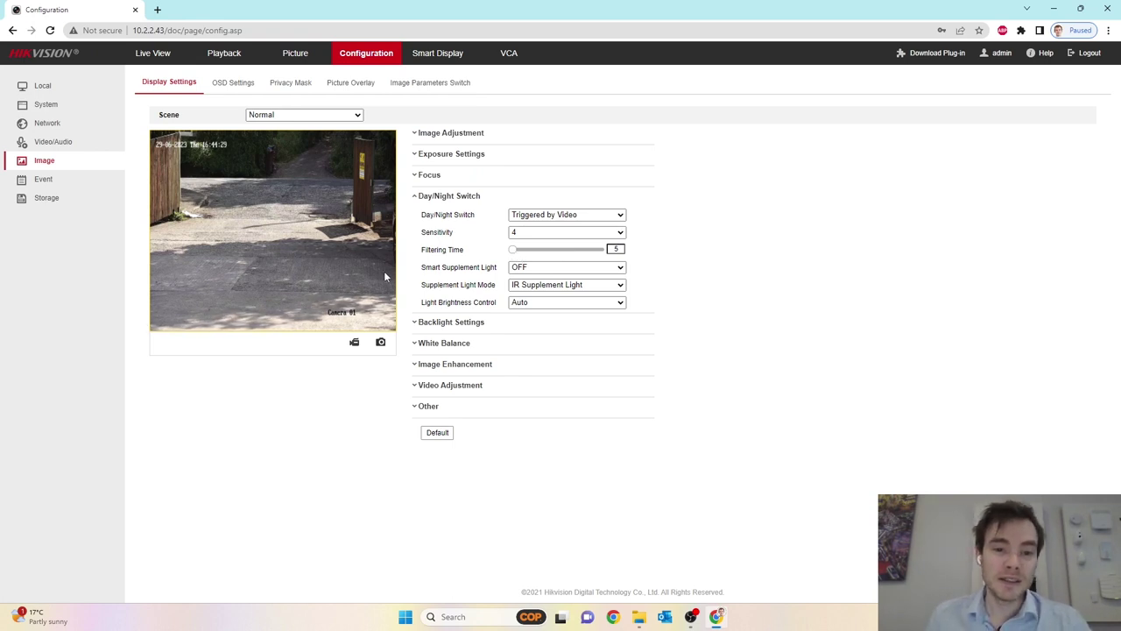
# Keep the supplement light mode on IR Supplement Light and set Smart Supplement Light to ON.
pyautogui.click(552, 289)
pyautogui.click(554, 297)
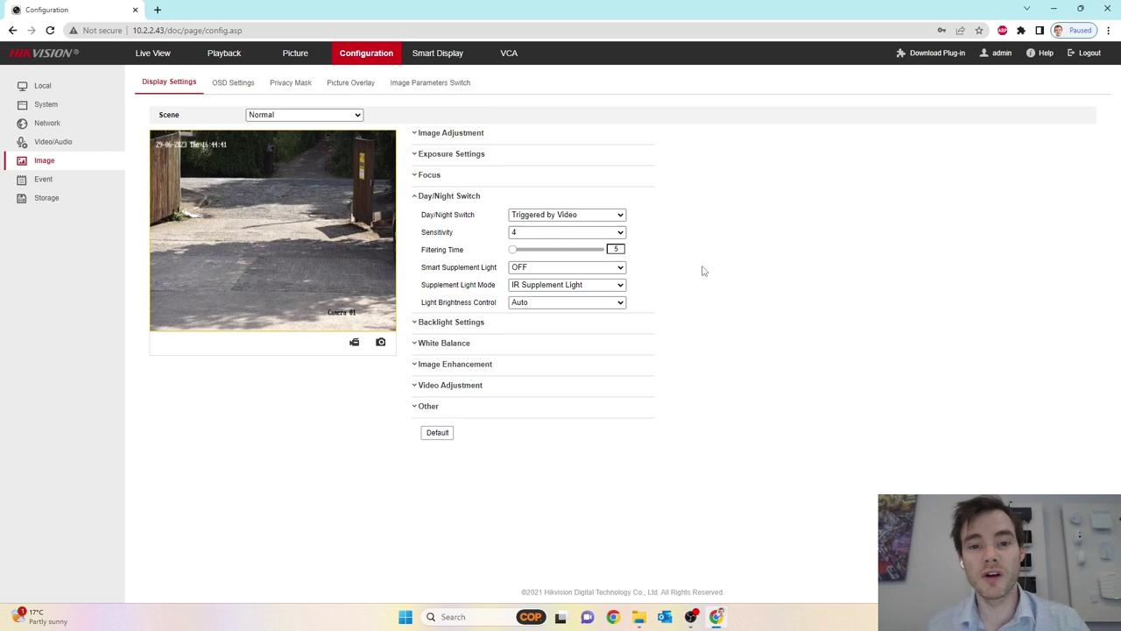
pyautogui.click(613, 267)
pyautogui.click(593, 289)
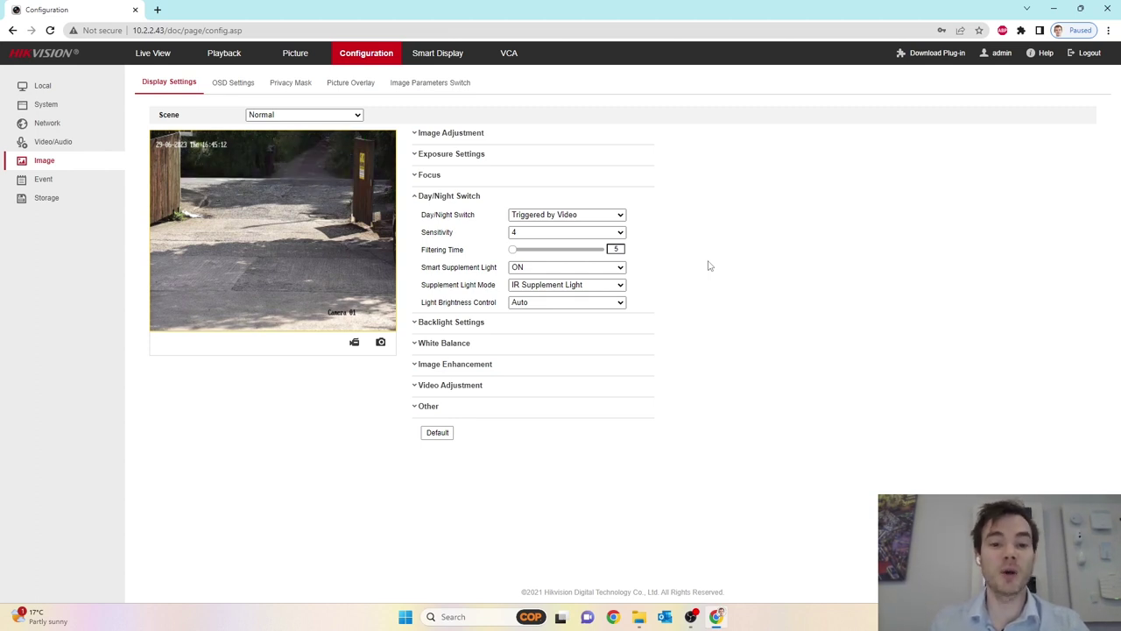
# Set HLC to ON in the camera's backlight settings.
pyautogui.click(425, 195)
pyautogui.click(423, 221)
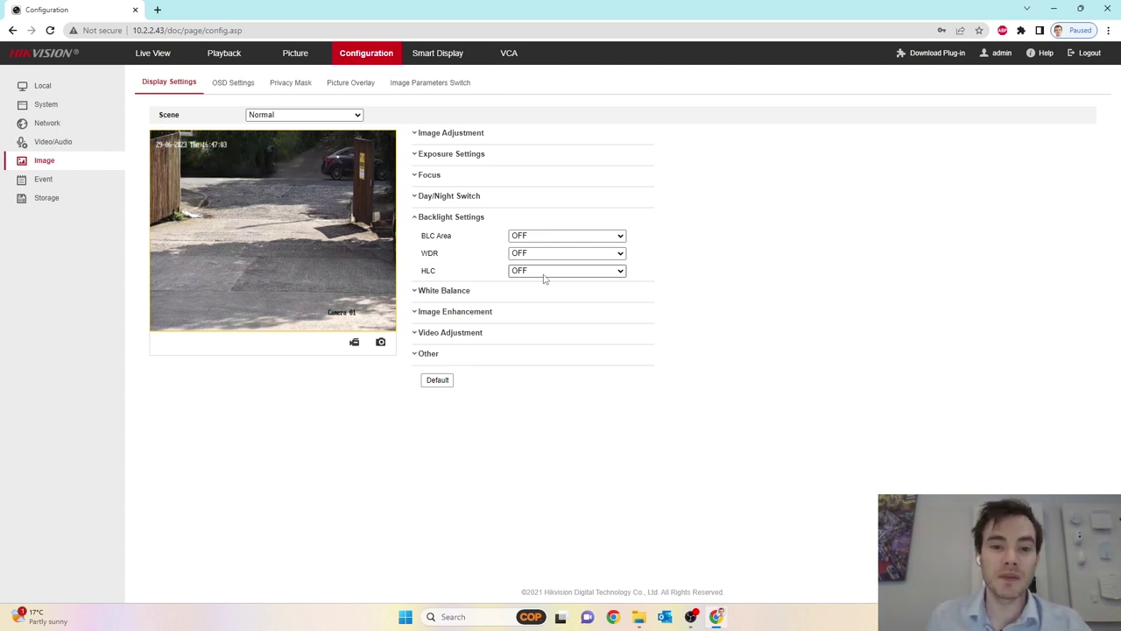
pyautogui.click(544, 278)
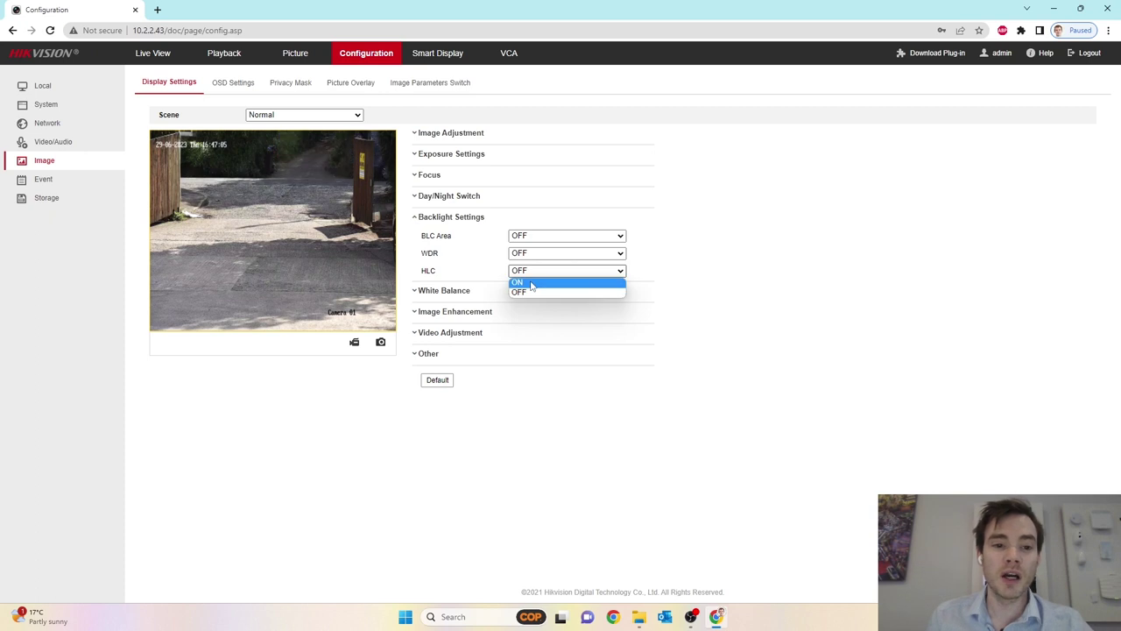
pyautogui.click(528, 282)
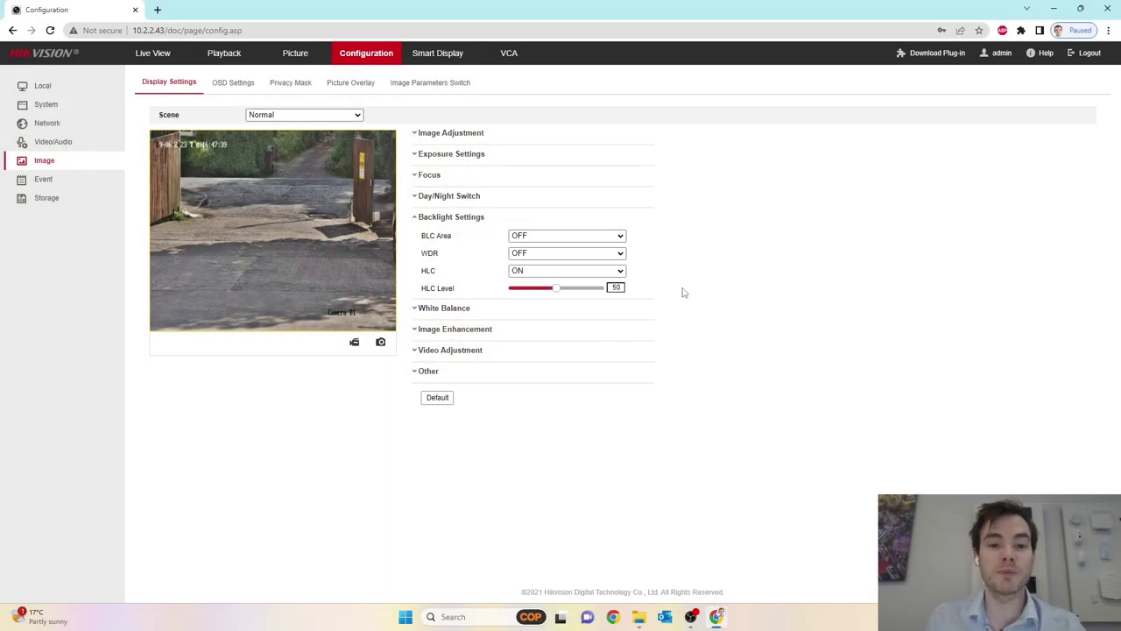
# Examine the image enhancement settings and the video adjustment options for mirror, scene mode and video standard.
pyautogui.click(425, 220)
pyautogui.click(424, 257)
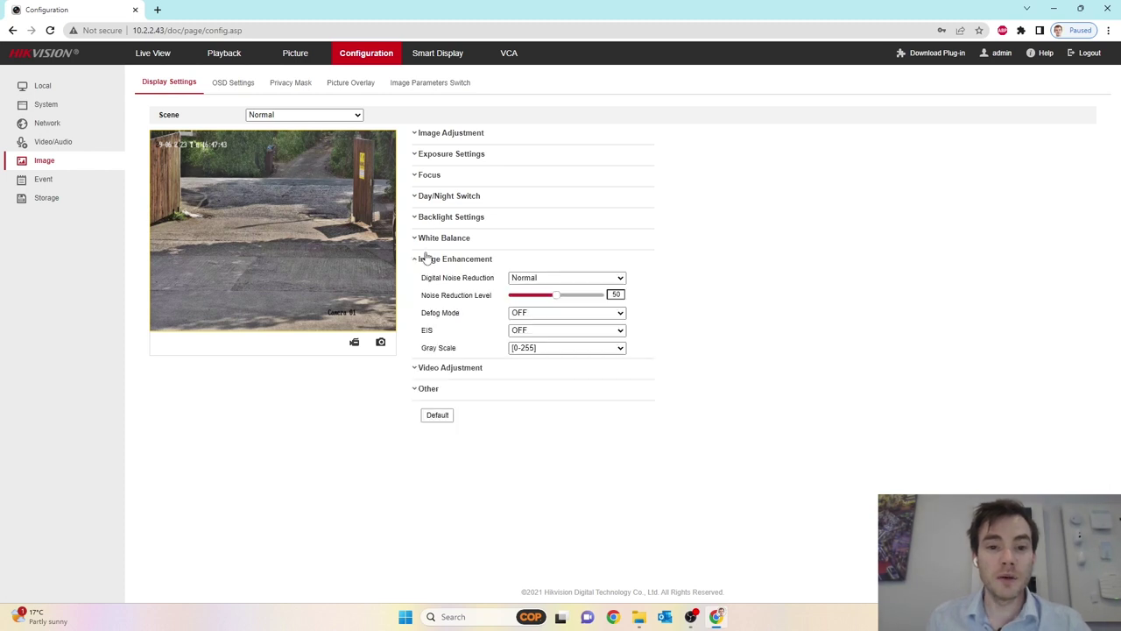
pyautogui.click(425, 262)
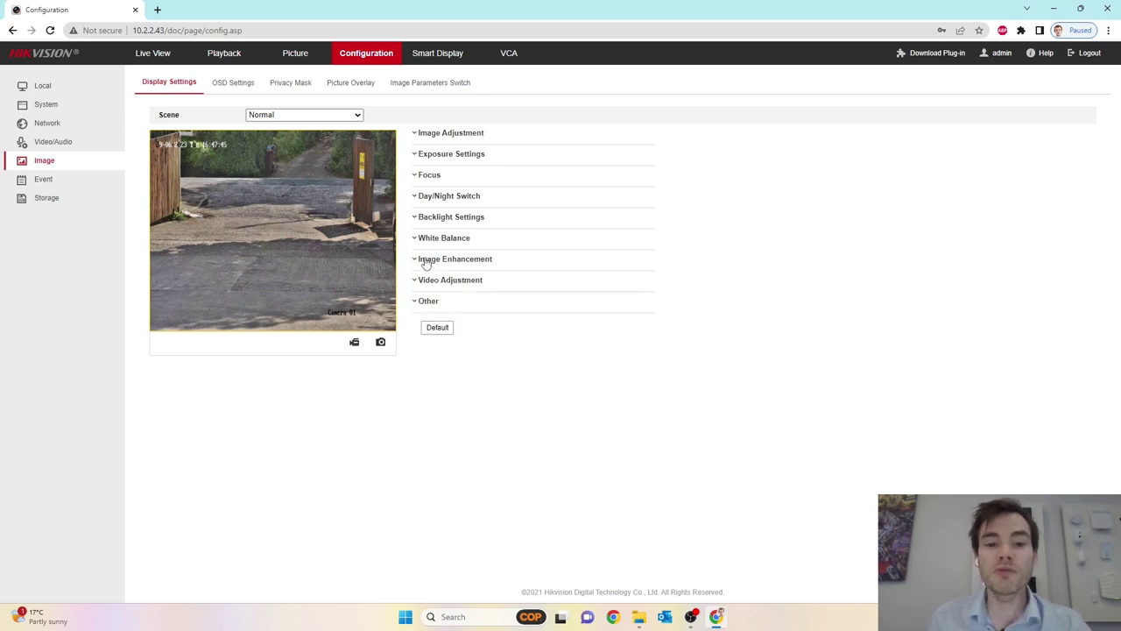
pyautogui.click(421, 282)
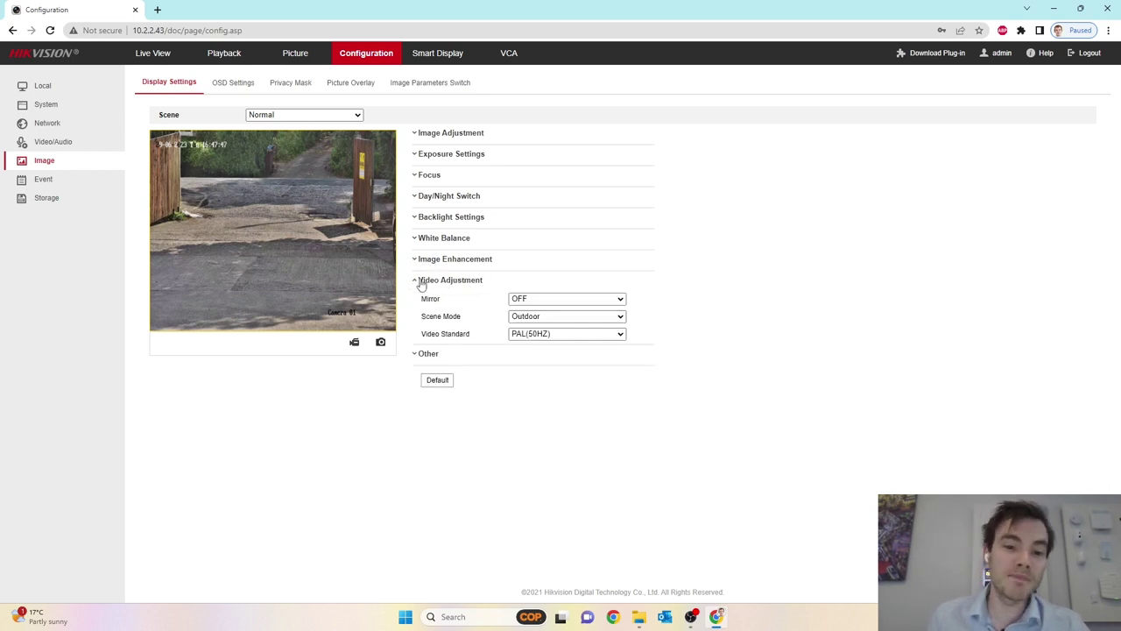
pyautogui.click(421, 282)
pyautogui.doubleClick(425, 257)
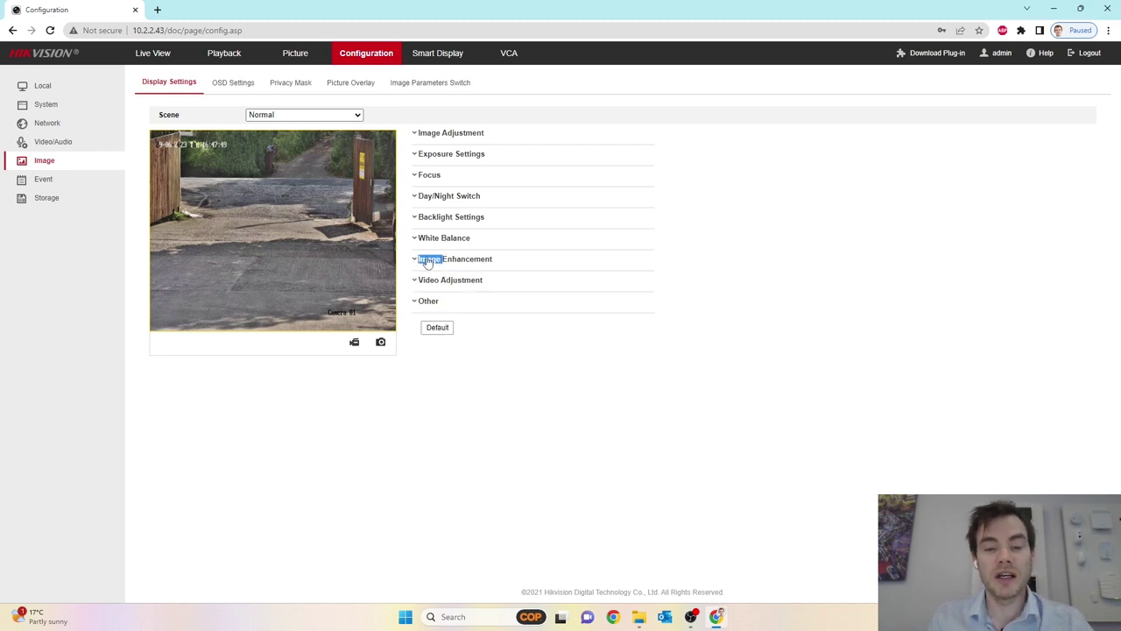
pyautogui.click(779, 271)
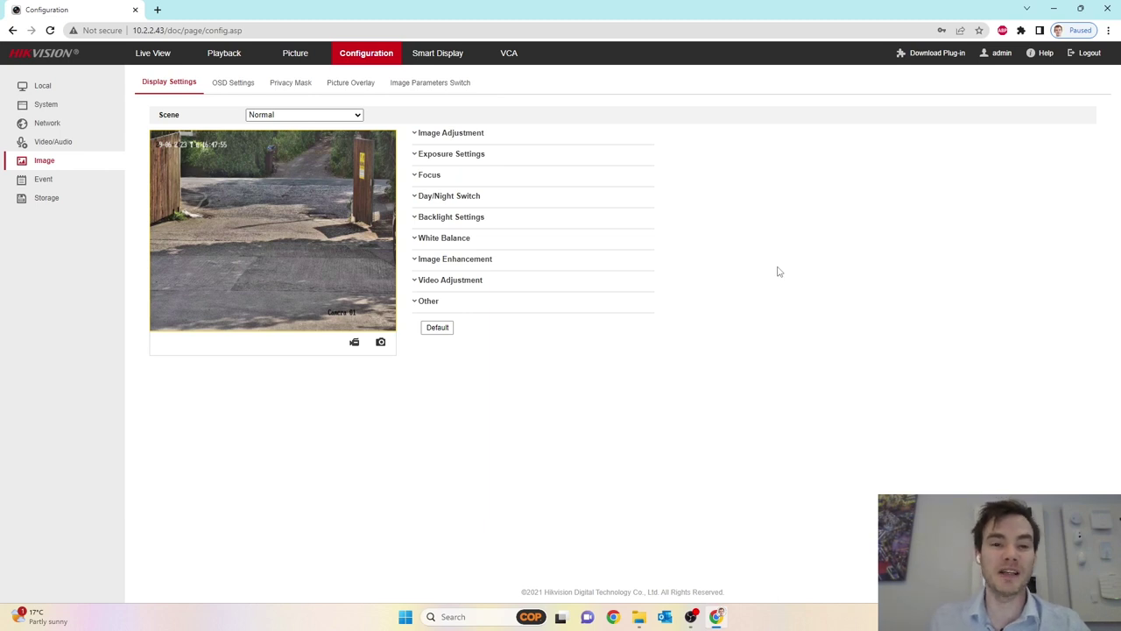
# Recheck the backlight, day/night switch and exposure settings of the camera image.
pyautogui.click(424, 219)
pyautogui.click(422, 219)
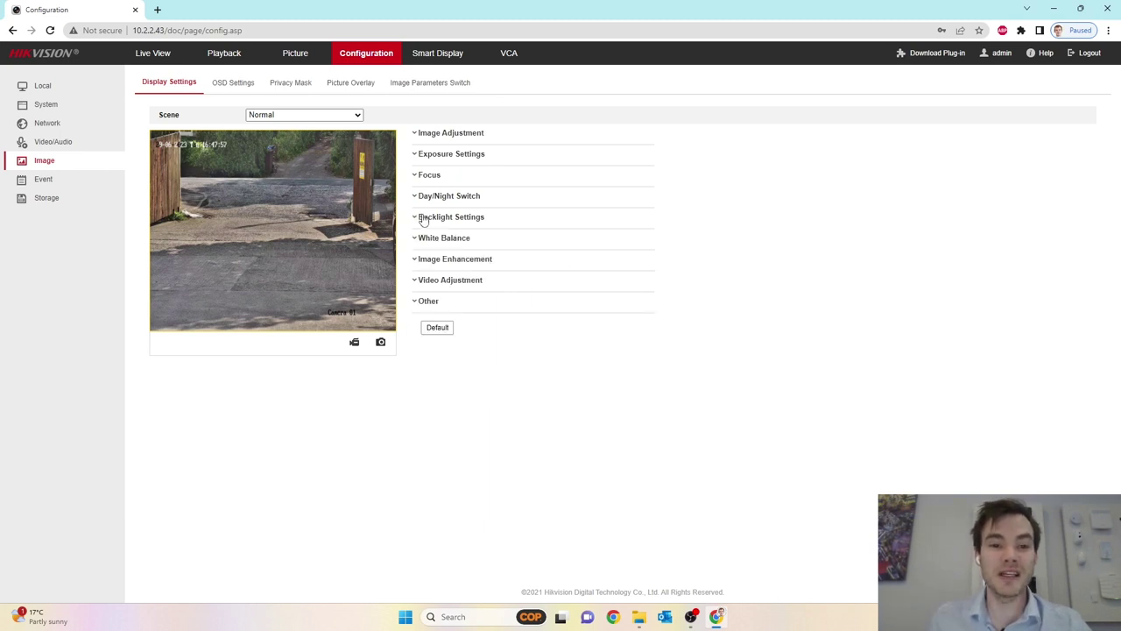
pyautogui.click(426, 198)
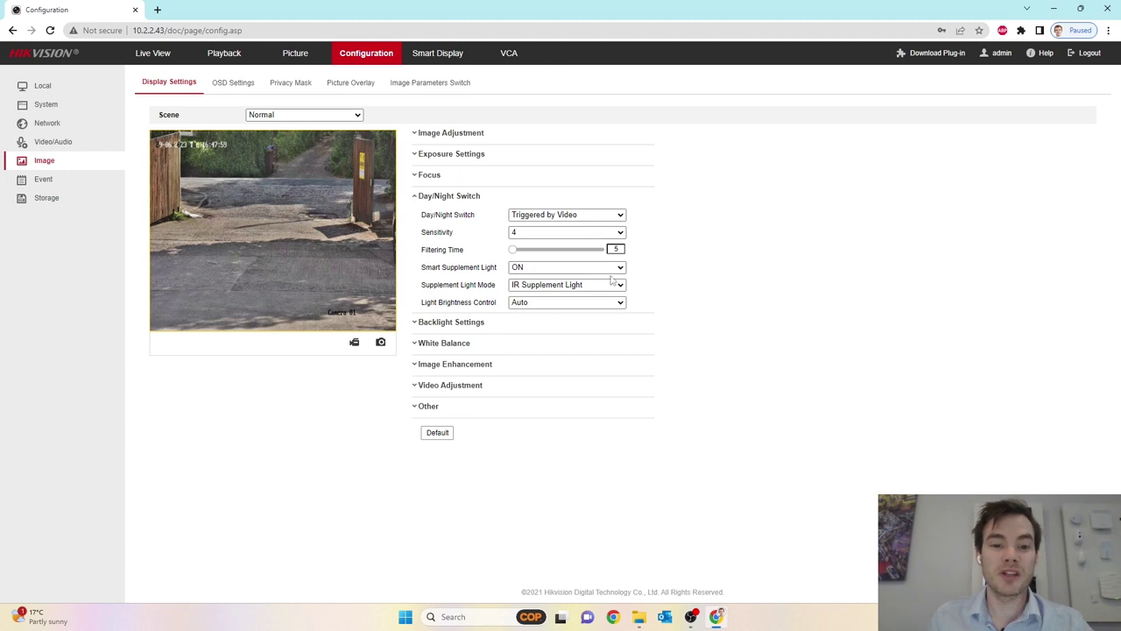
pyautogui.click(426, 194)
pyautogui.click(429, 156)
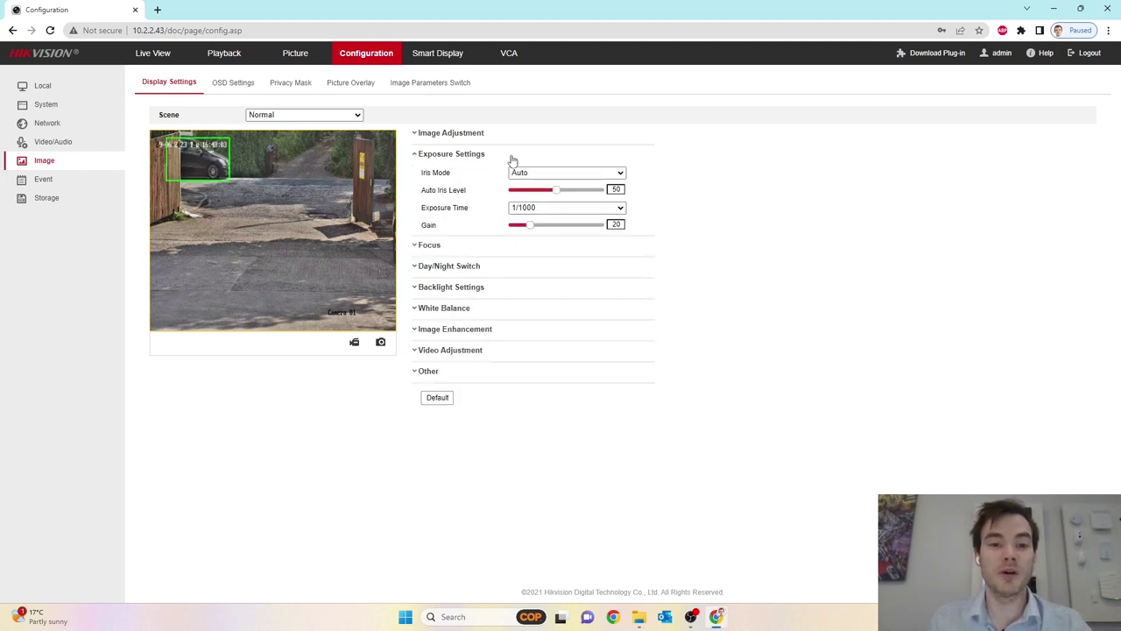
pyautogui.click(426, 156)
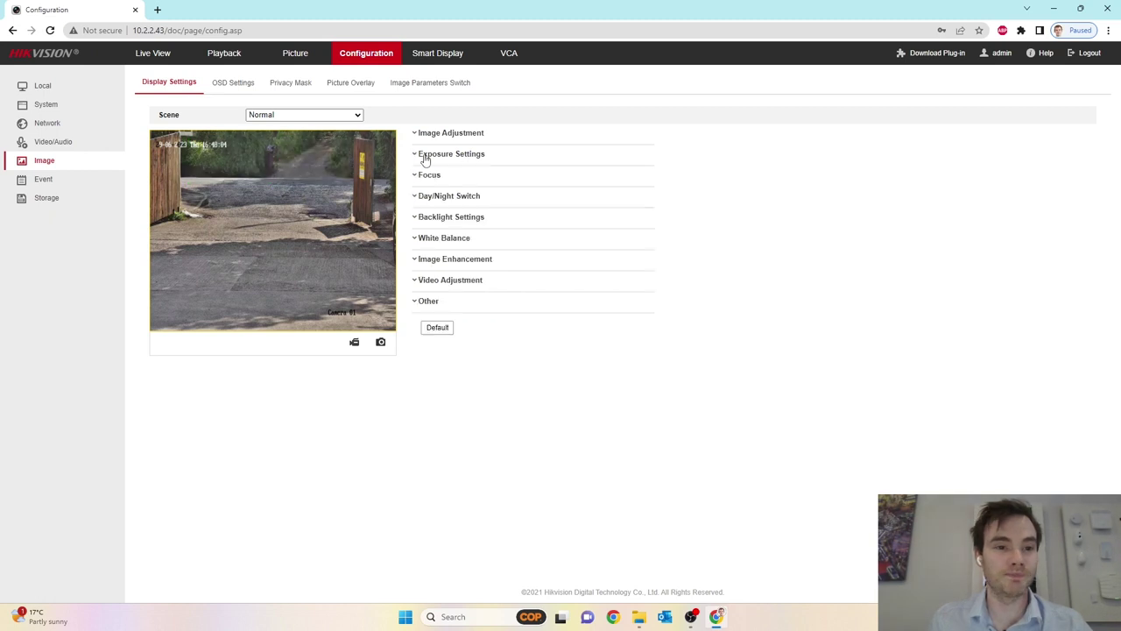
# Enable Display Tilt Angle in the OSD settings, save the change and check the camera's live view.
pyautogui.click(231, 81)
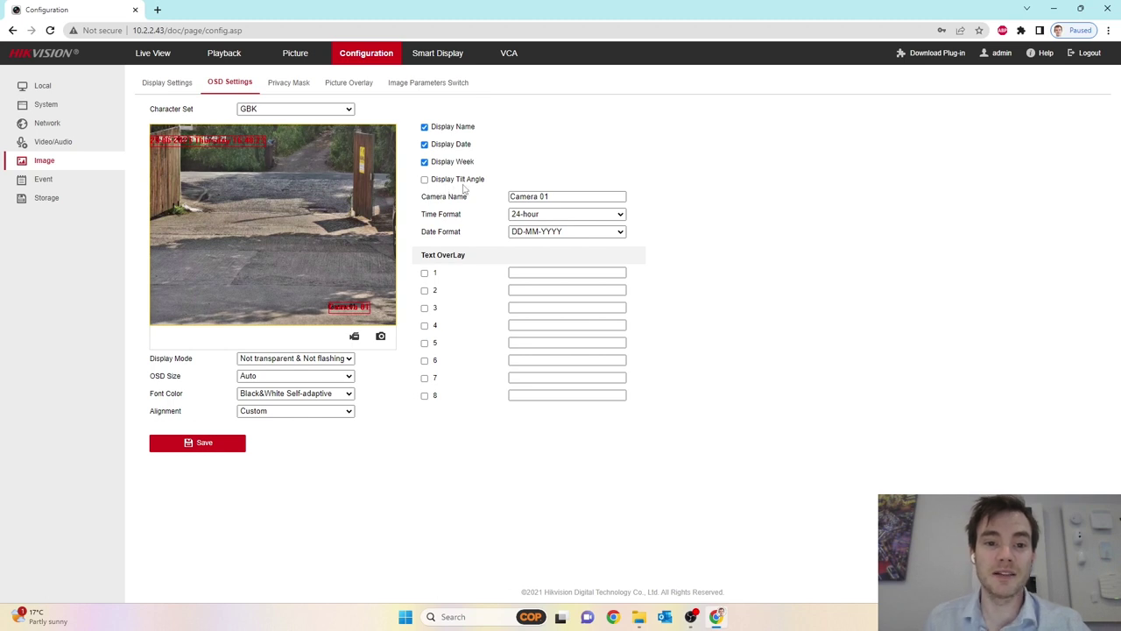
pyautogui.click(425, 179)
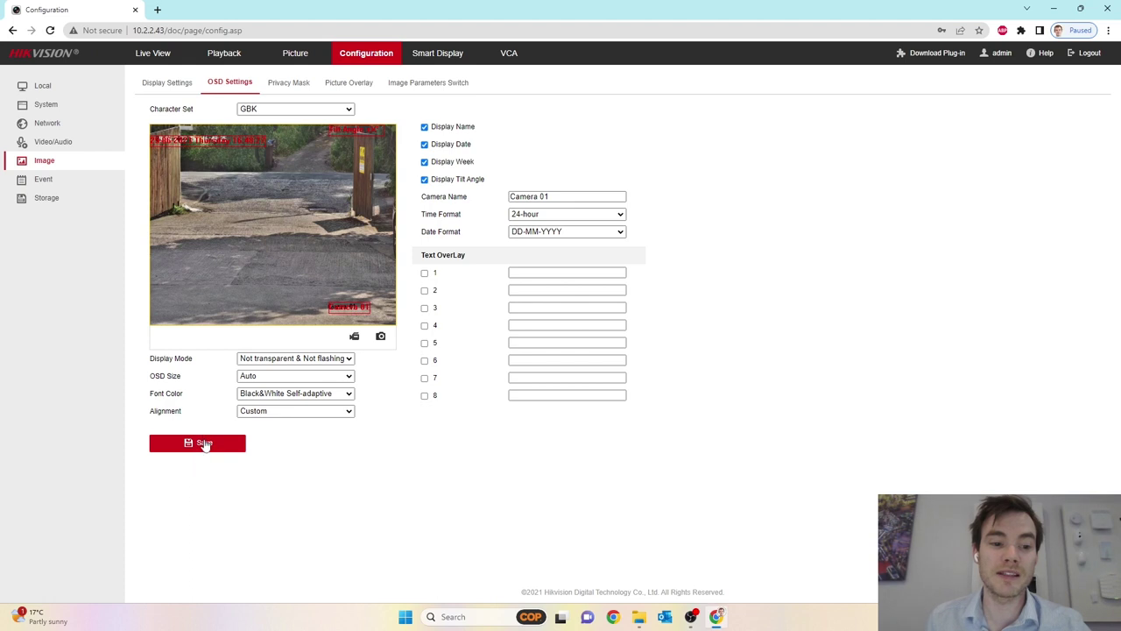
pyautogui.click(204, 444)
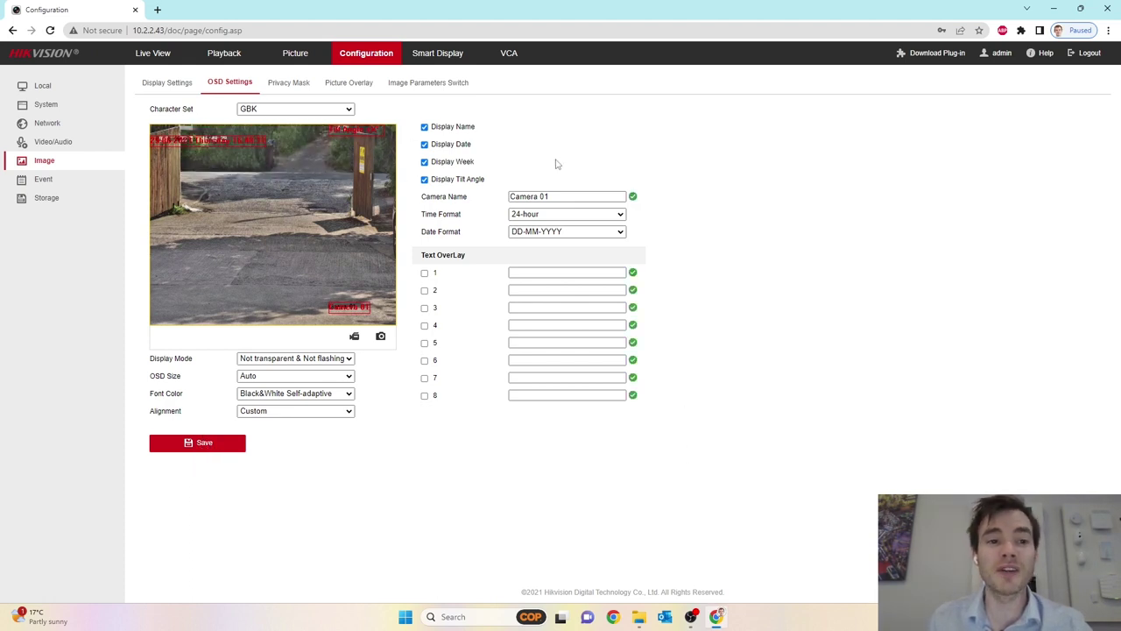
pyautogui.click(154, 54)
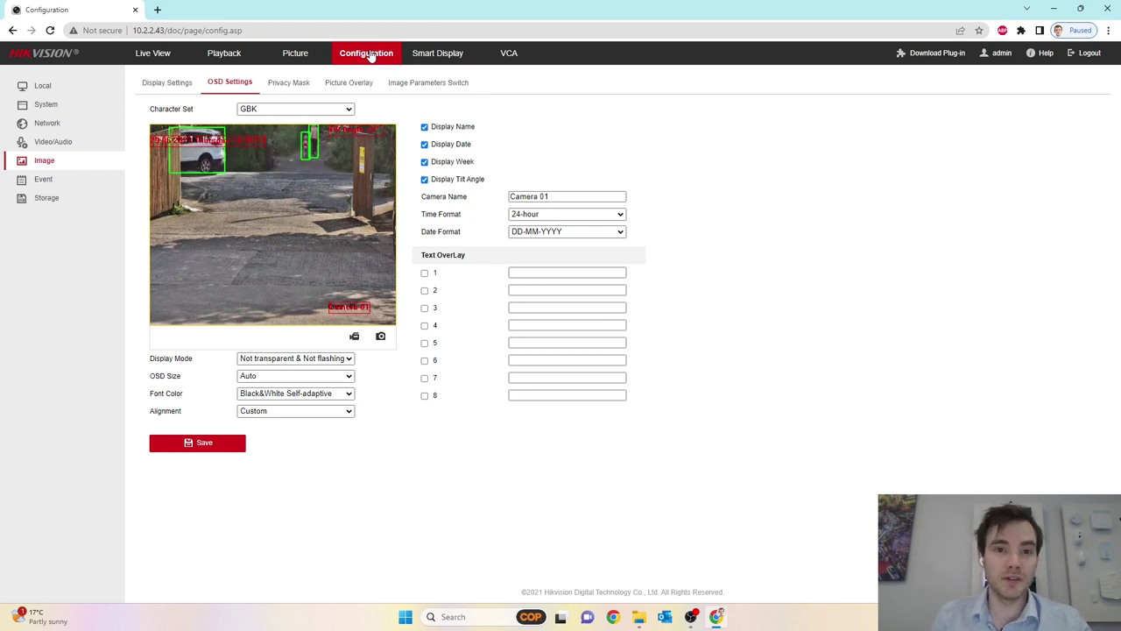
# Examine the VCA resource and general VCA settings, and the Road Traffic vehicle detection configuration with its detection types and lane lines.
pyautogui.click(515, 54)
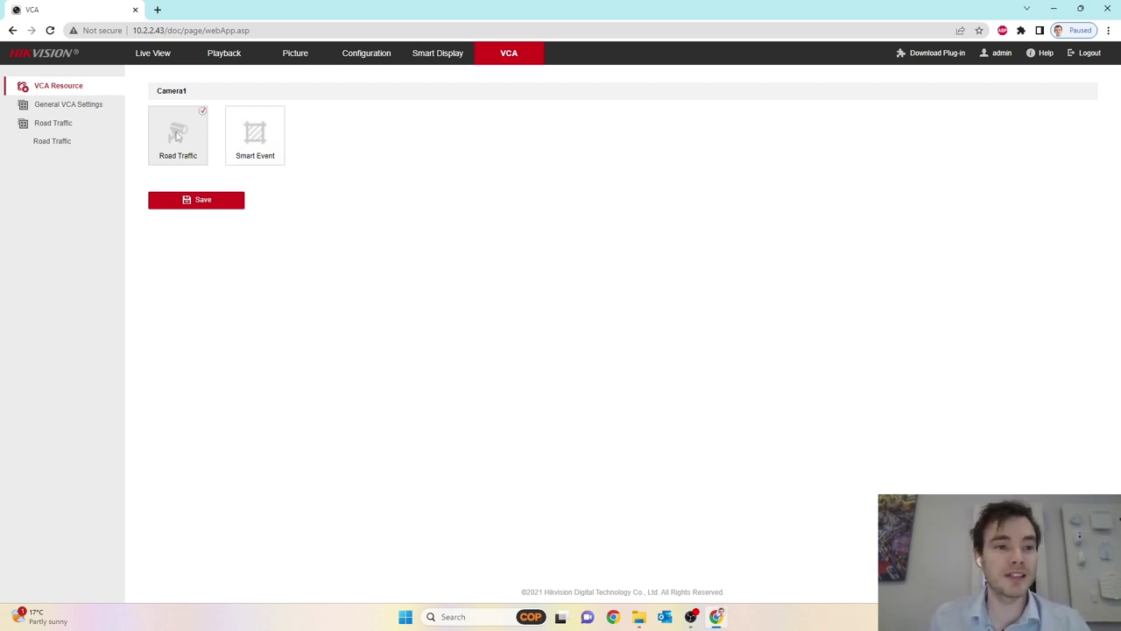
pyautogui.click(78, 107)
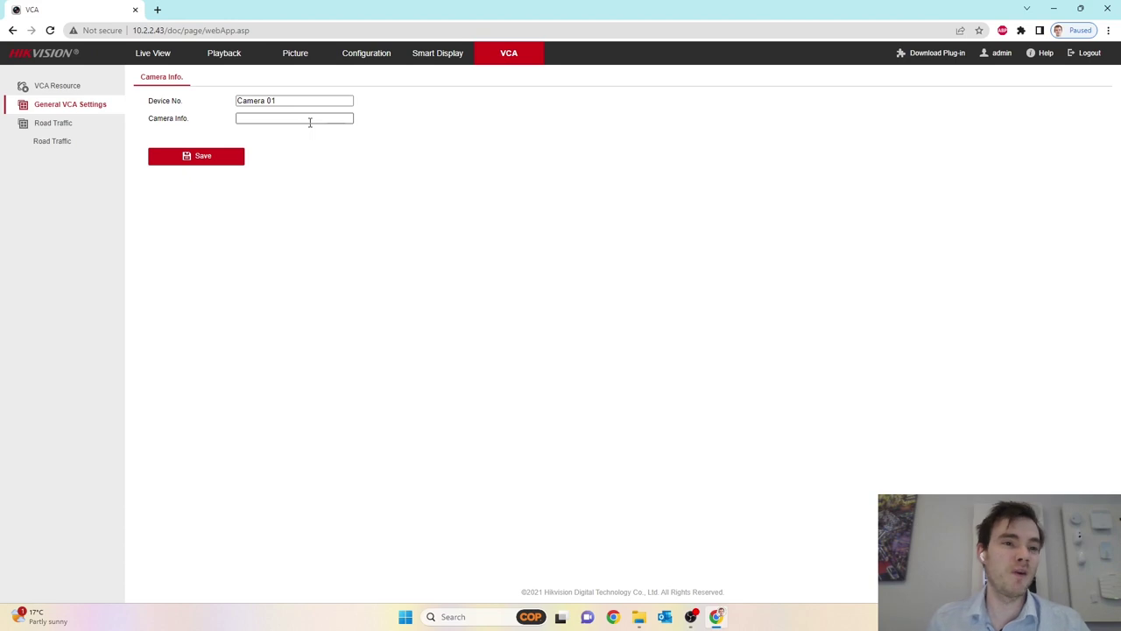
pyautogui.click(60, 142)
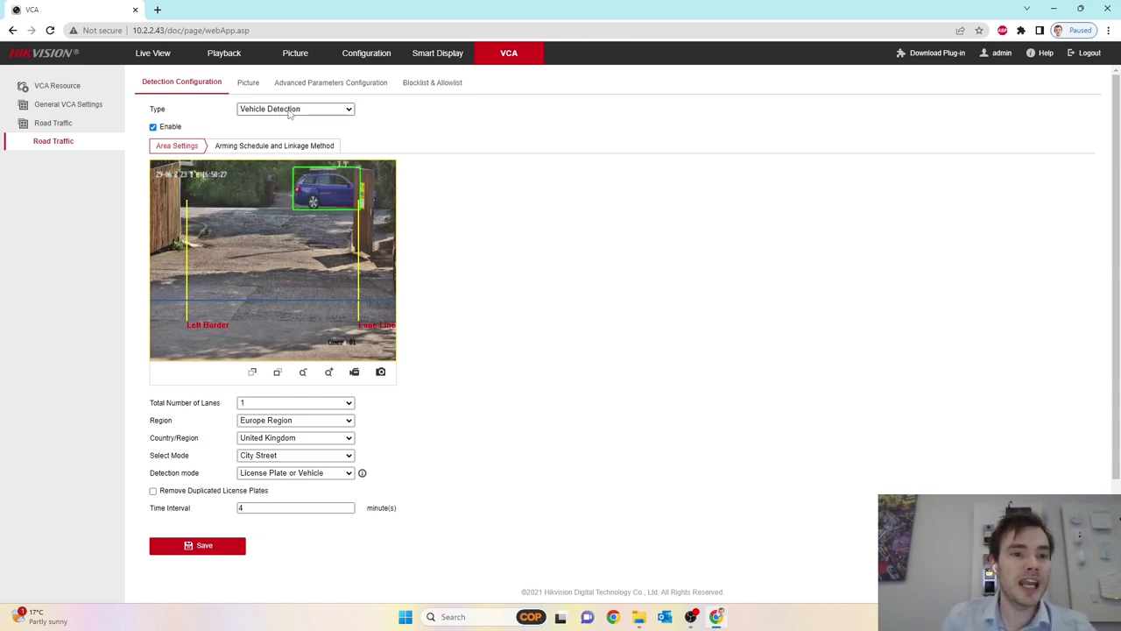
pyautogui.click(337, 110)
pyautogui.click(379, 131)
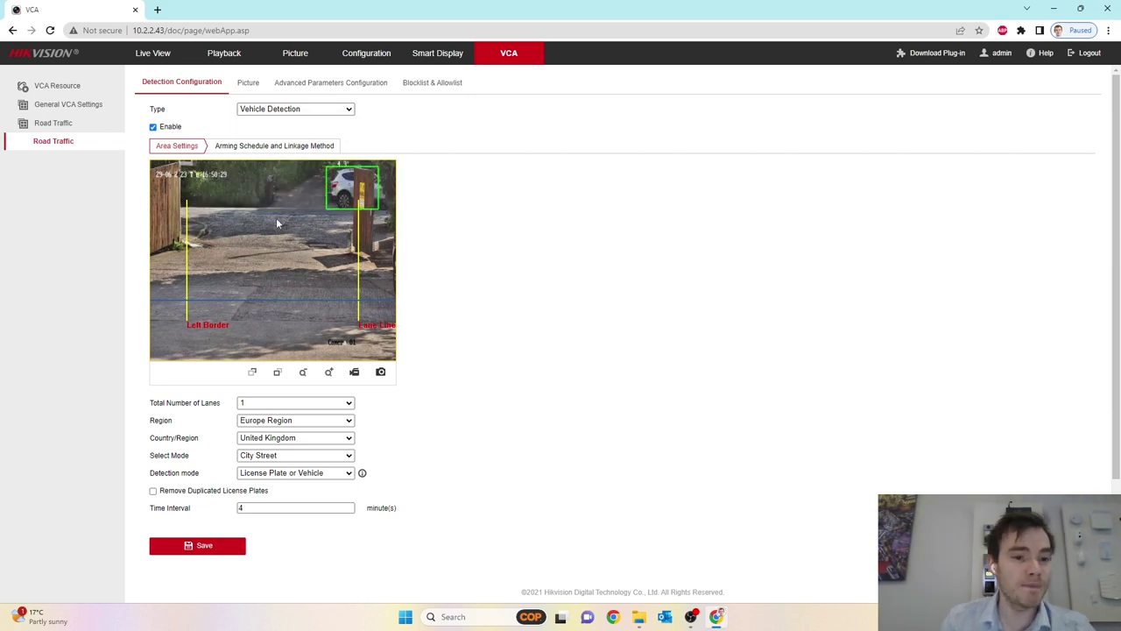
pyautogui.click(188, 252)
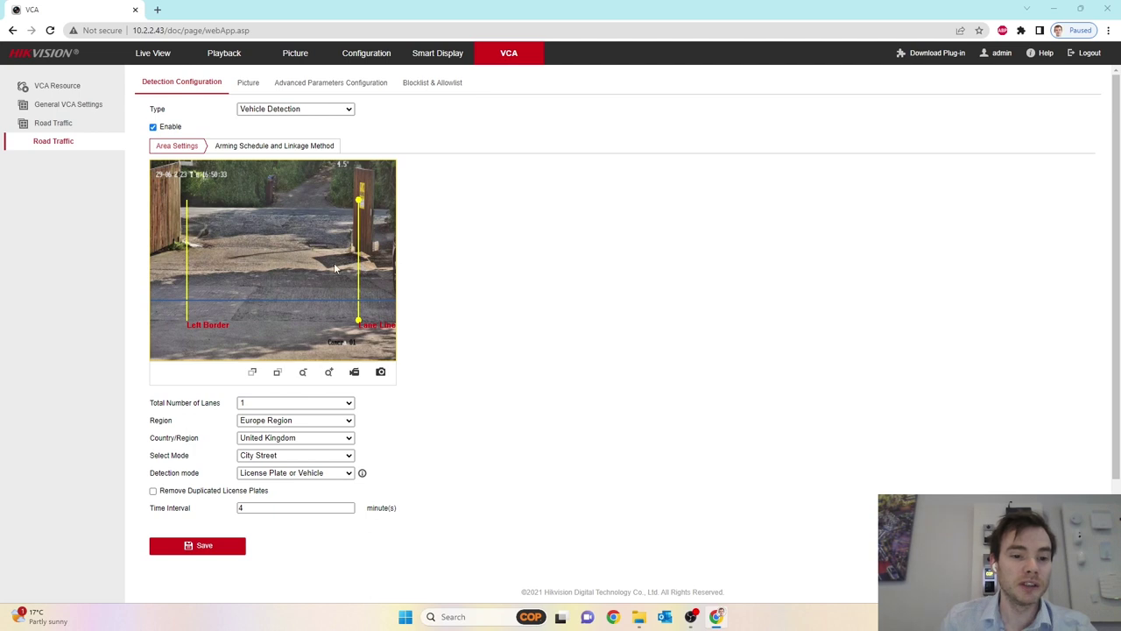
# Keep the total number of lanes at 1 and slant the Left Border line outward toward the picture's edge.
pyautogui.click(352, 405)
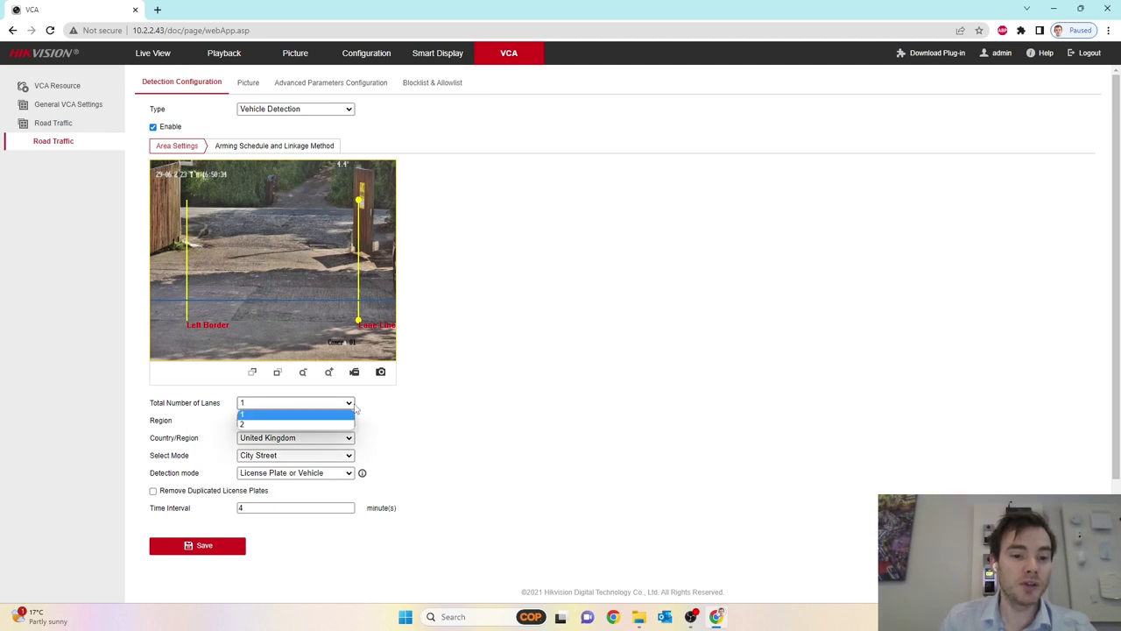
pyautogui.click(328, 416)
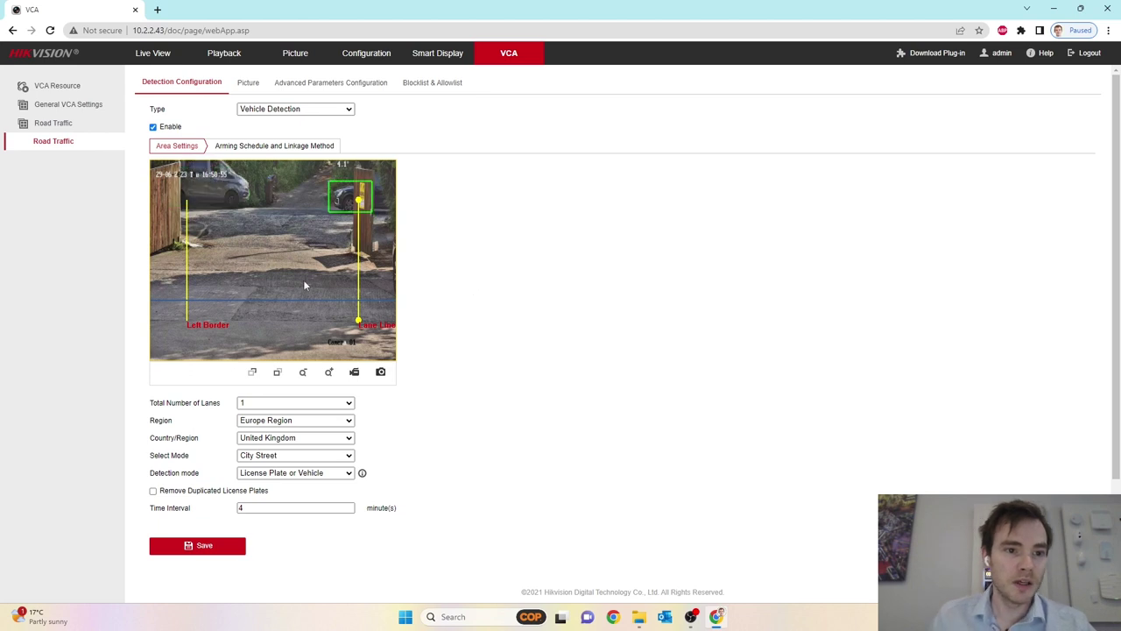
pyautogui.moveTo(185, 203); pyautogui.dragTo(213, 212)
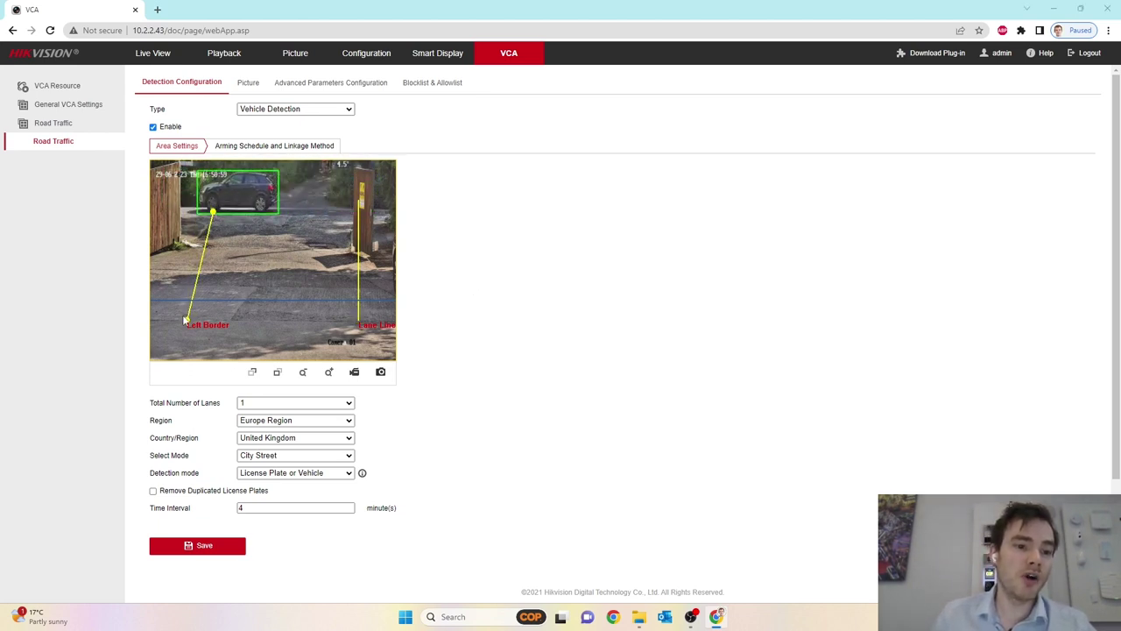
pyautogui.moveTo(186, 320); pyautogui.dragTo(151, 287)
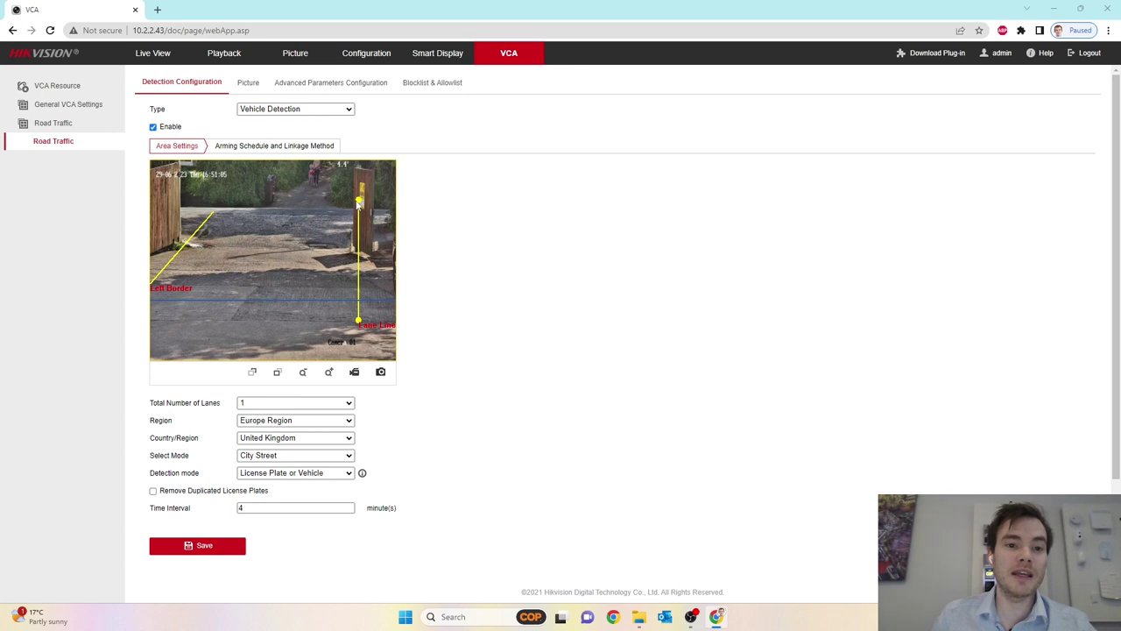
# Adjust both ends of the Lane Line so that it stands vertically along the gatepost opposite the Left Border.
pyautogui.moveTo(360, 203); pyautogui.dragTo(340, 219)
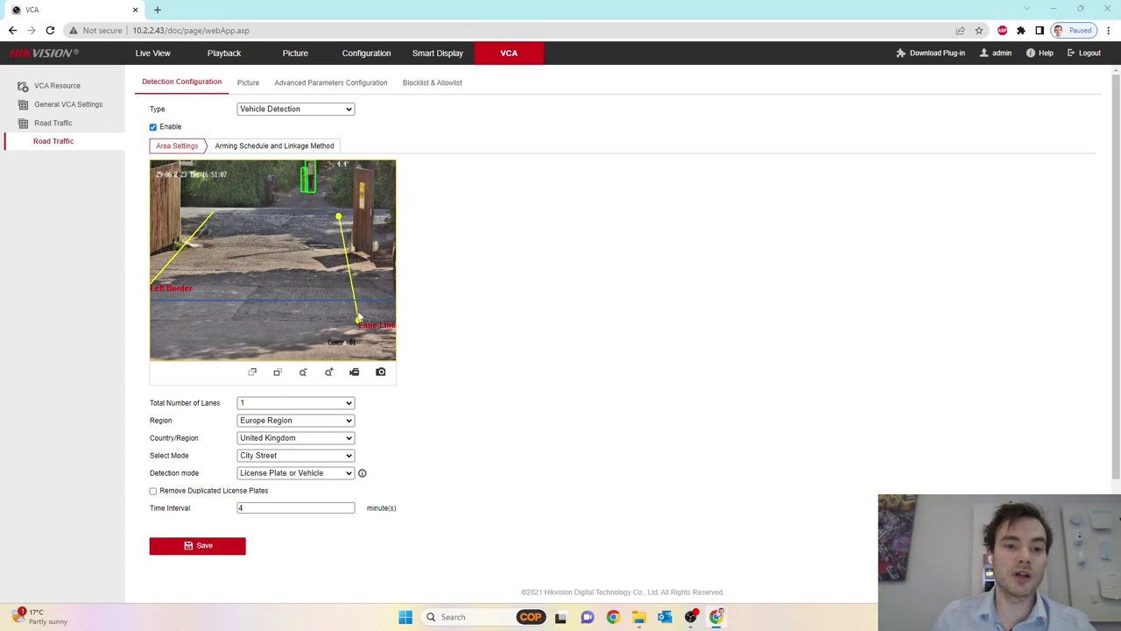
pyautogui.moveTo(359, 322); pyautogui.dragTo(371, 304)
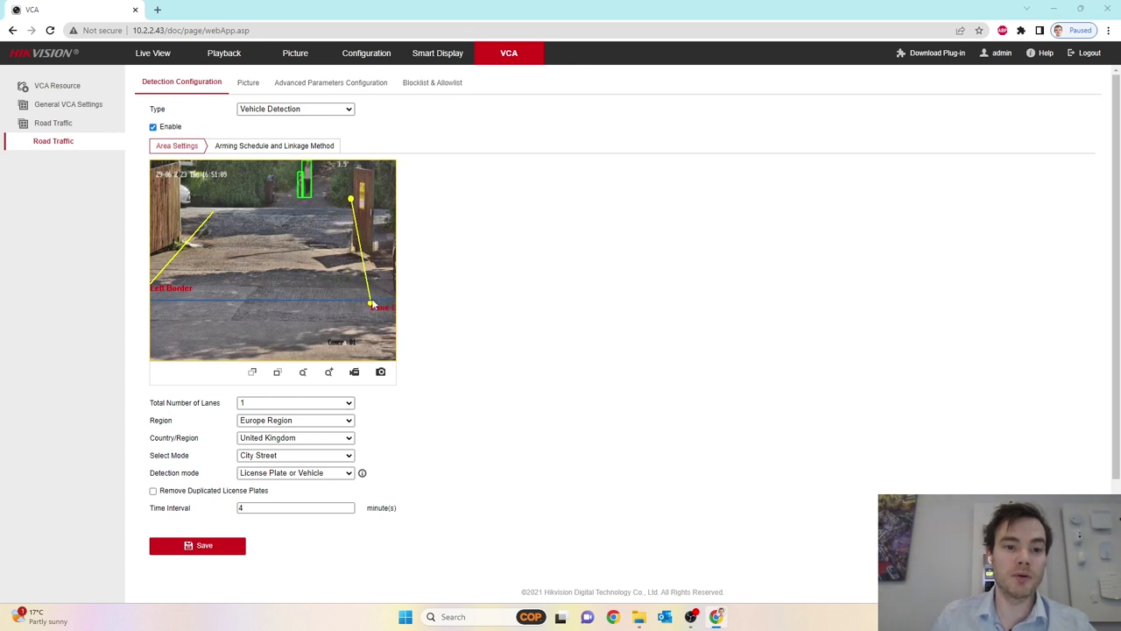
pyautogui.moveTo(351, 200)
pyautogui.mouseDown()
pyautogui.moveTo(342, 215)
pyautogui.moveTo(370, 200)
pyautogui.mouseUp()
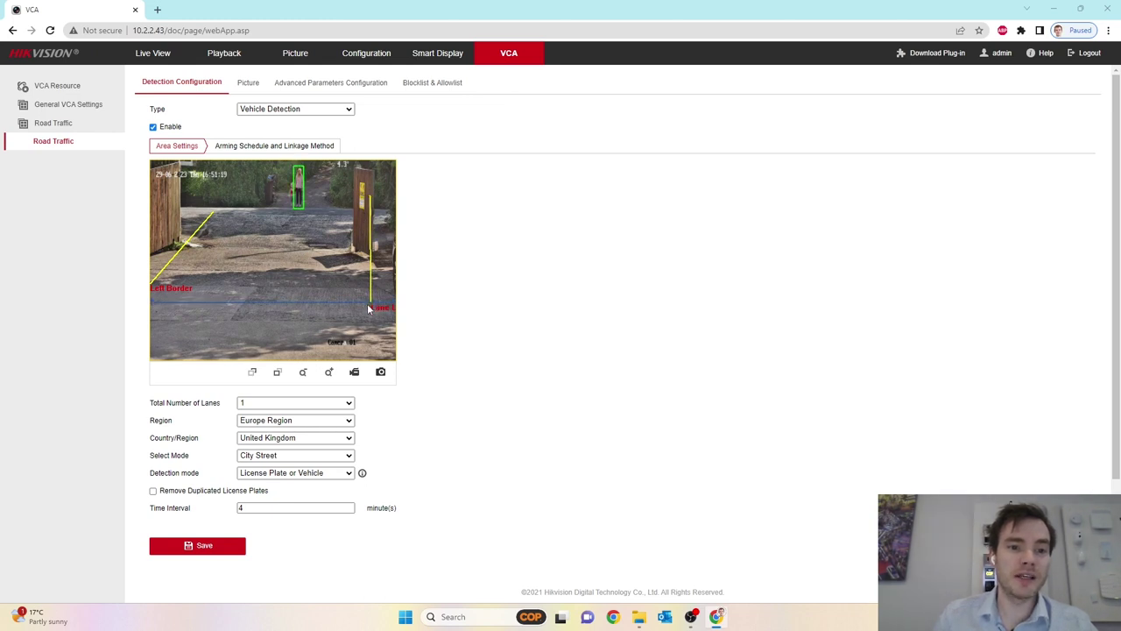
pyautogui.moveTo(370, 298); pyautogui.dragTo(372, 303)
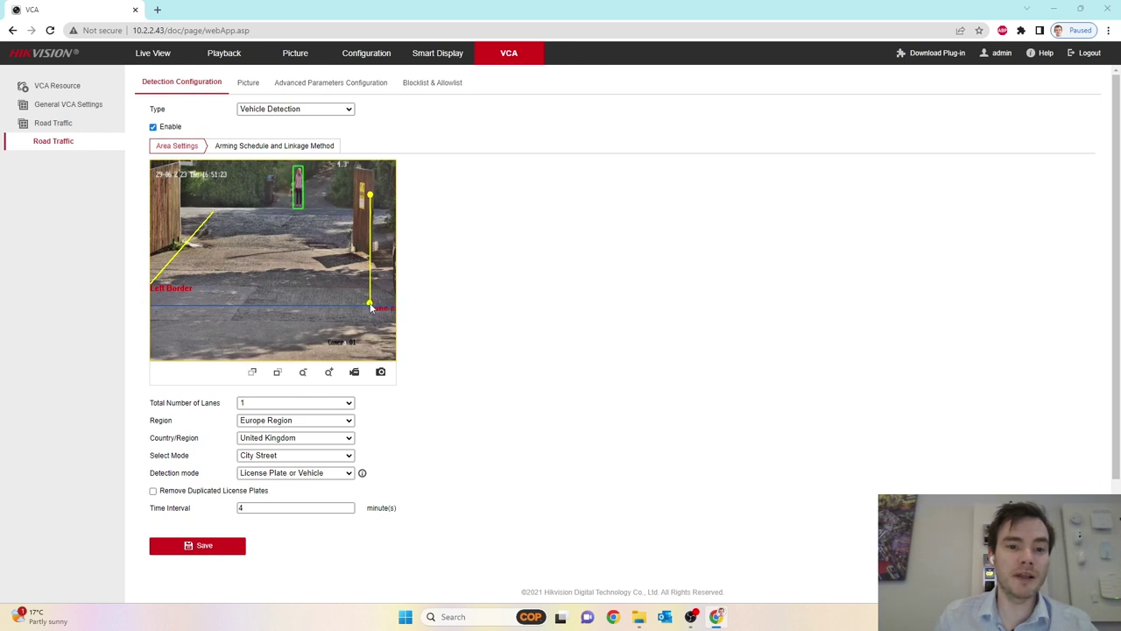
# Straighten the Left Border line vertically beside the wooden fence and raise the blue trigger line to the gate opening.
pyautogui.click(176, 252)
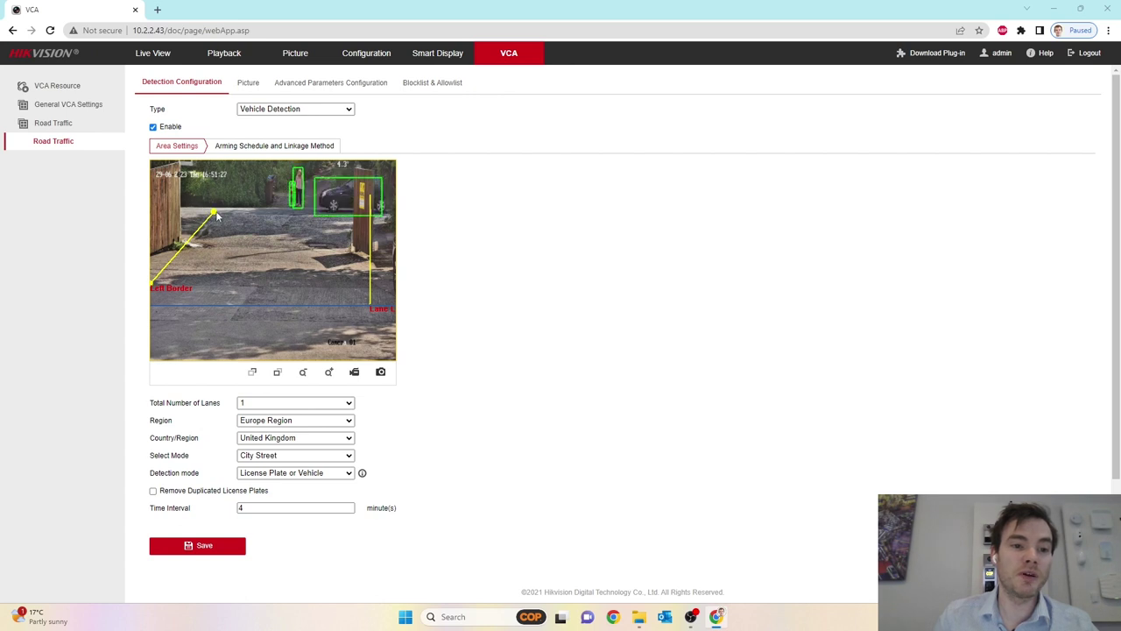
pyautogui.moveTo(207, 220); pyautogui.dragTo(181, 200)
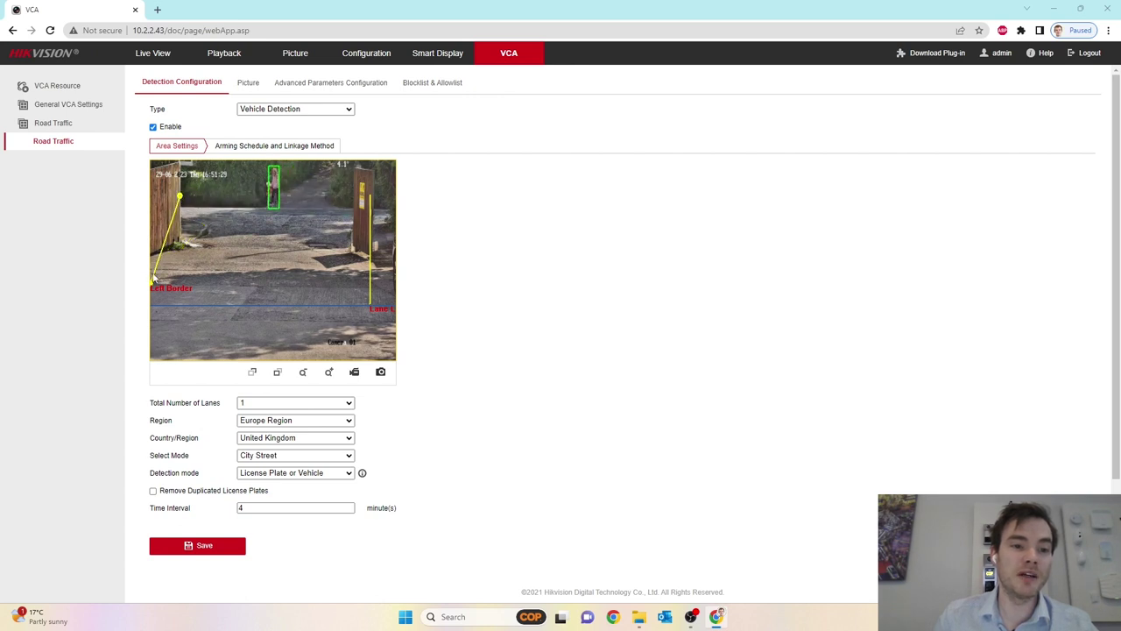
pyautogui.moveTo(153, 285); pyautogui.dragTo(179, 287)
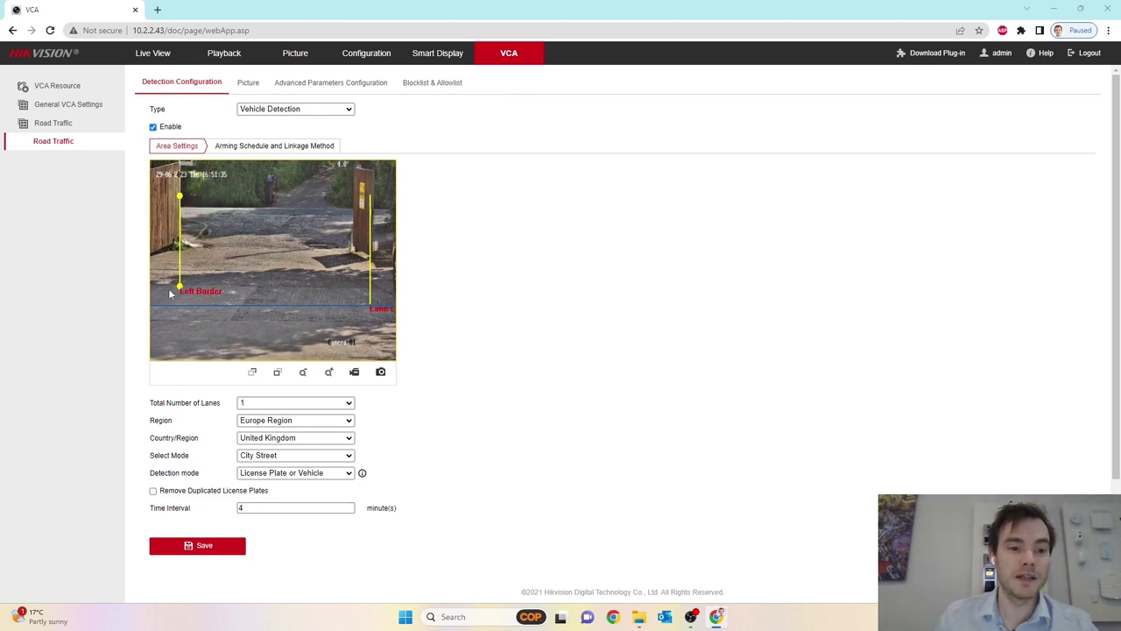
pyautogui.moveTo(180, 287); pyautogui.dragTo(179, 305)
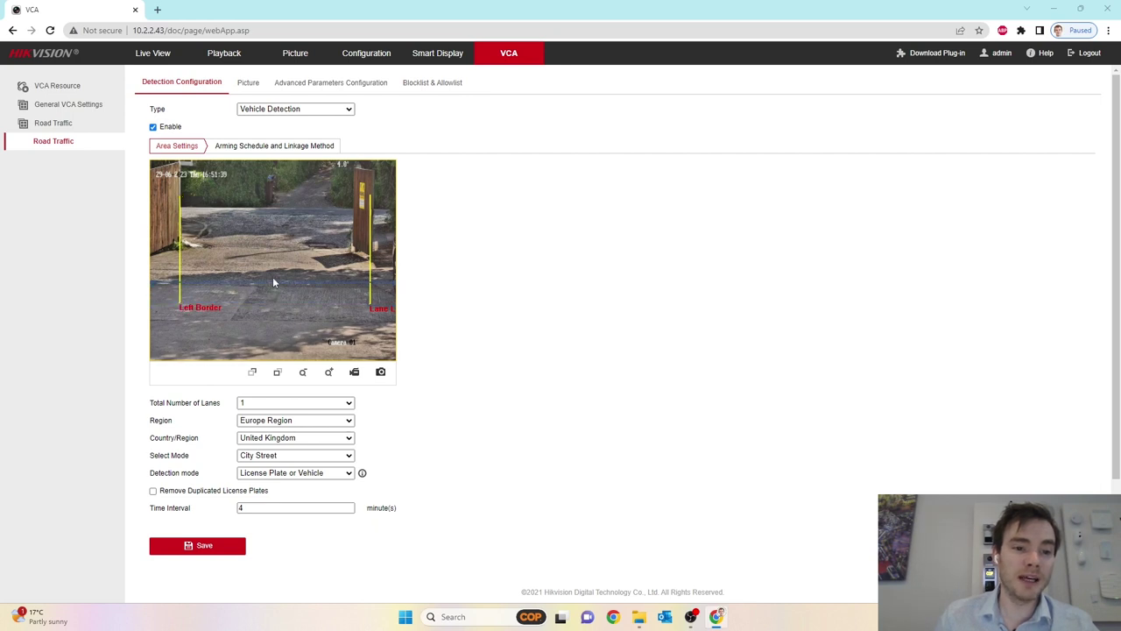
pyautogui.moveTo(272, 282); pyautogui.dragTo(275, 252)
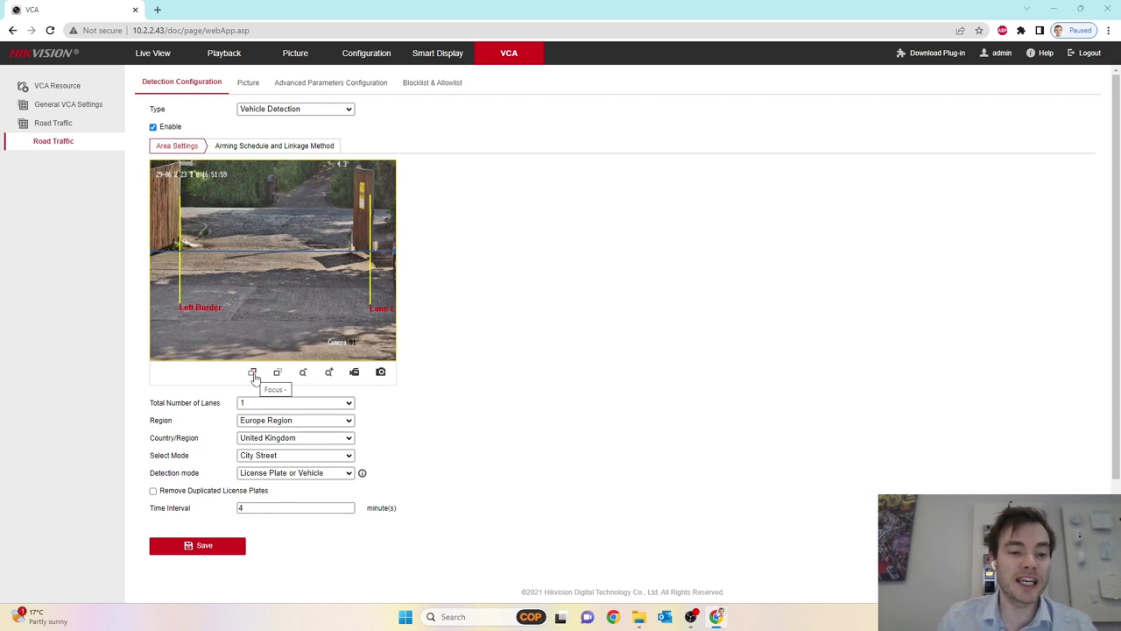
# Zoom the camera out to show the wider driveway and back in on the gateway.
pyautogui.click(304, 376)
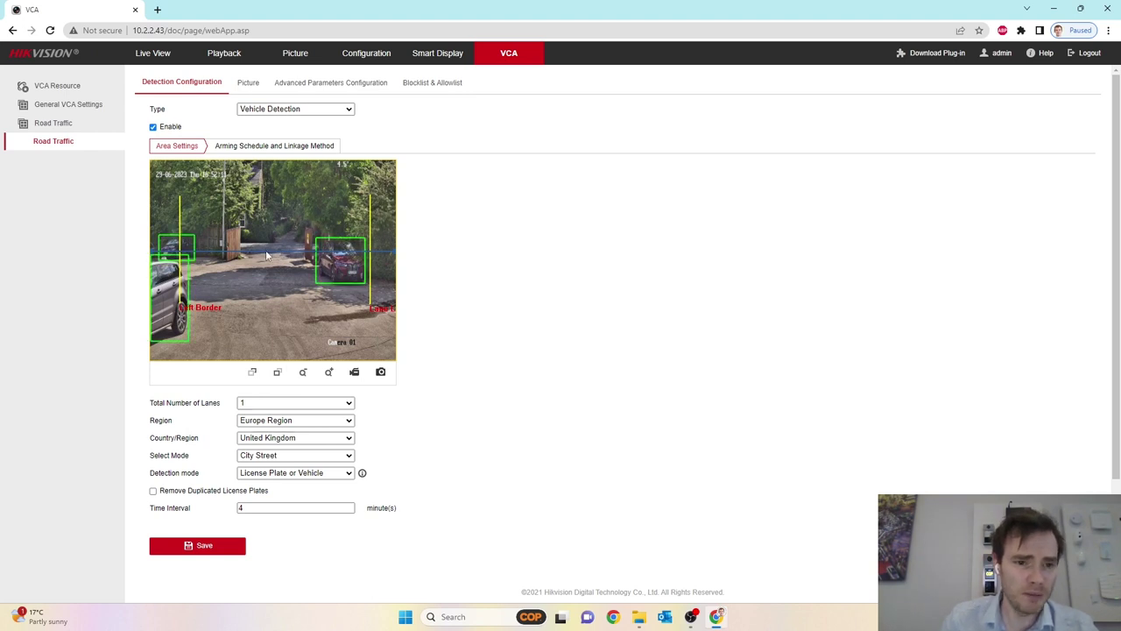
pyautogui.click(329, 376)
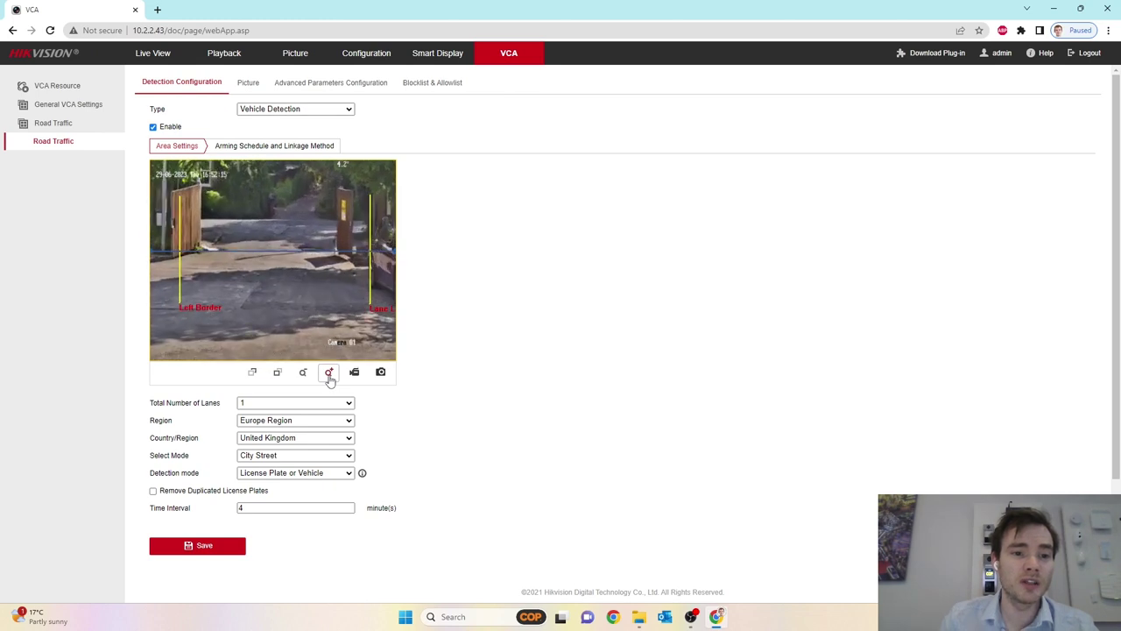
pyautogui.click(328, 376)
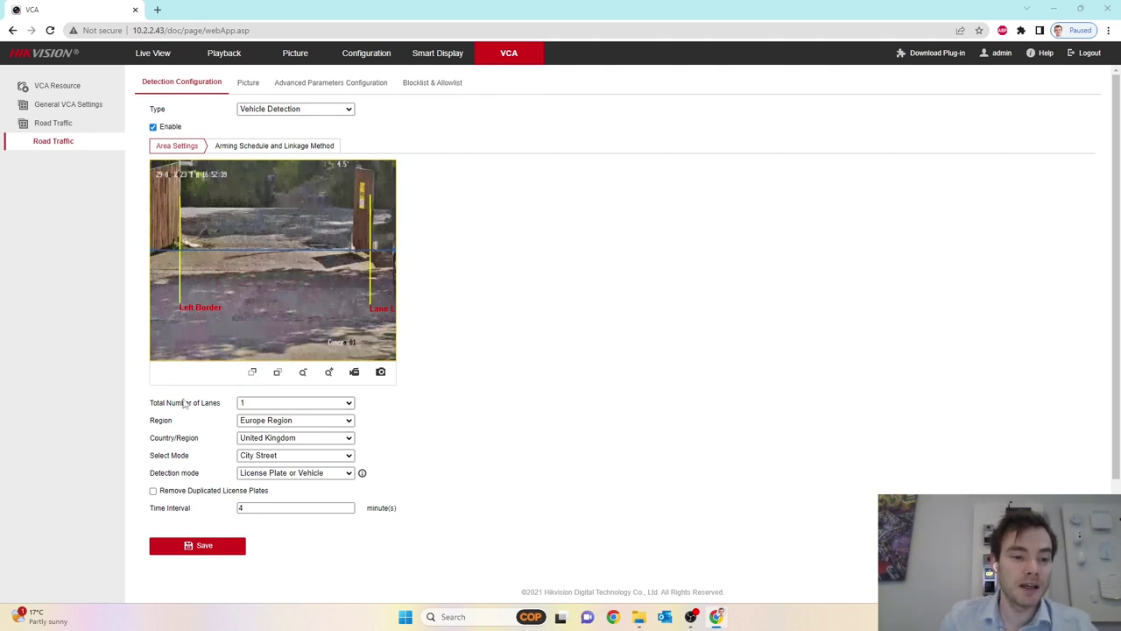
# Set the vehicle detection mode to Entrance/Exit and raise the blue trigger line to the gate opening.
pyautogui.click(282, 459)
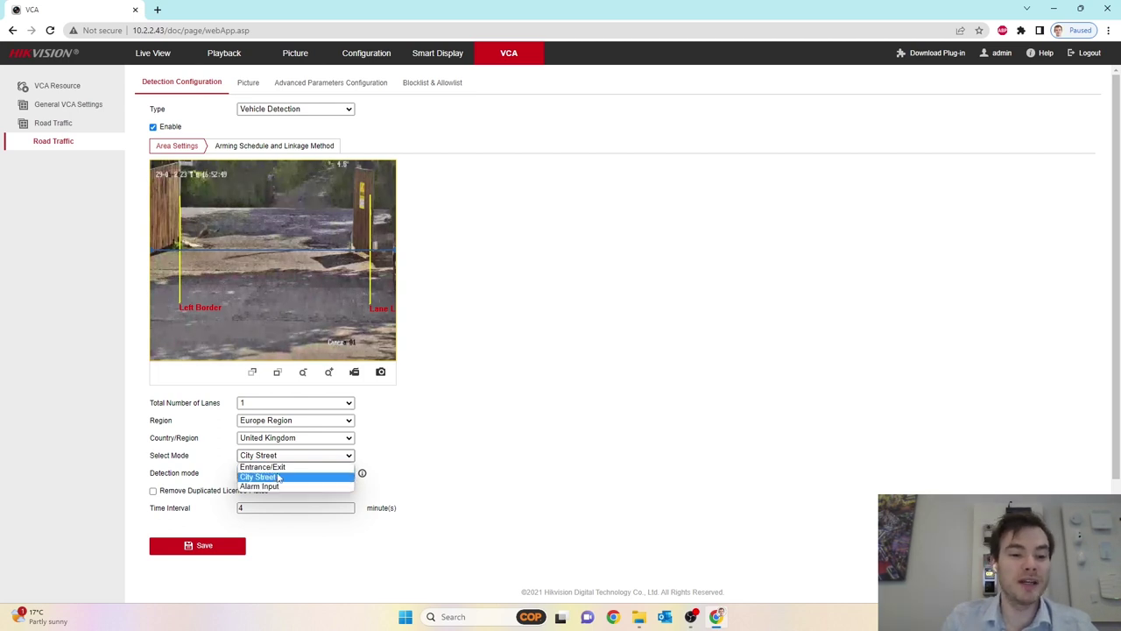
pyautogui.click(278, 468)
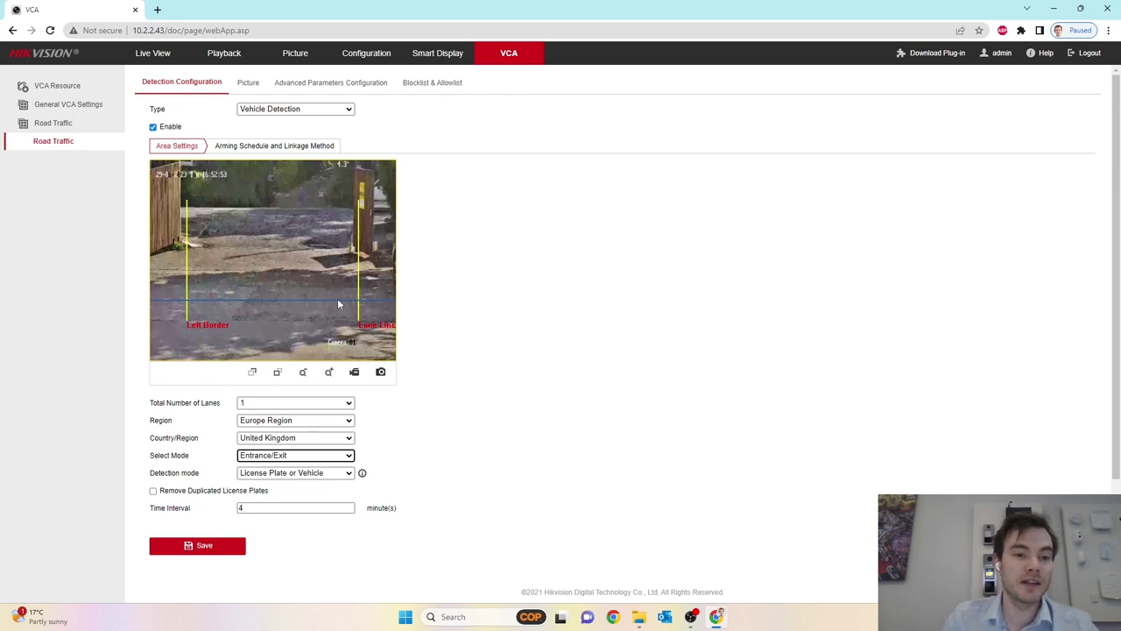
pyautogui.moveTo(337, 298); pyautogui.dragTo(334, 264)
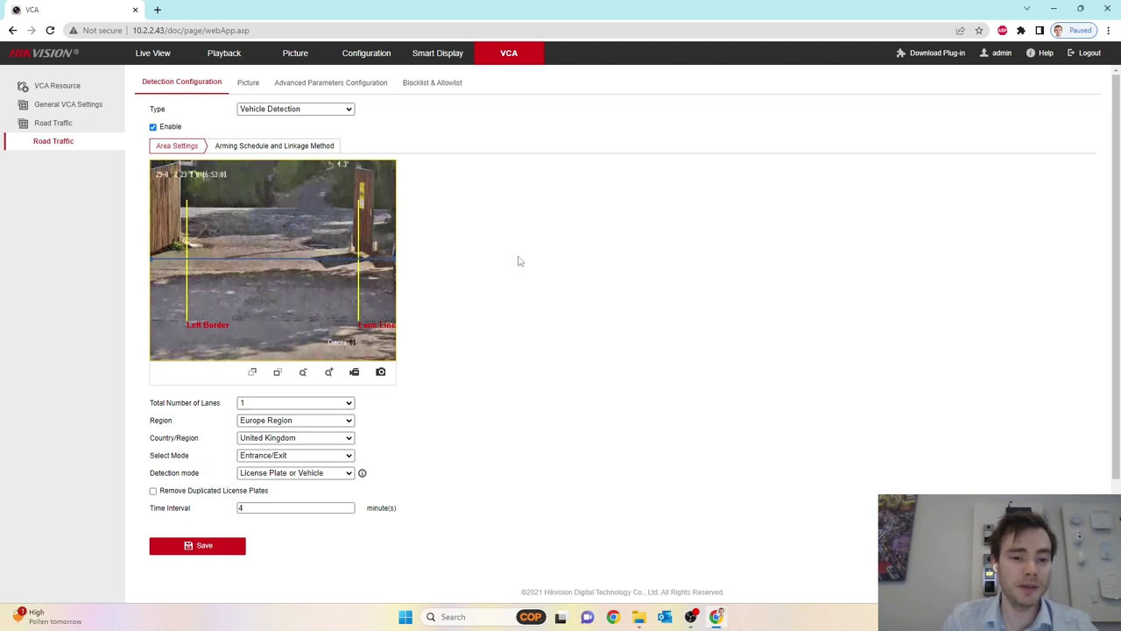
# Keep License Plate or Vehicle as the detection mode and try out Remove Duplicated License Plates with its 4-minute interval.
pyautogui.click(349, 473)
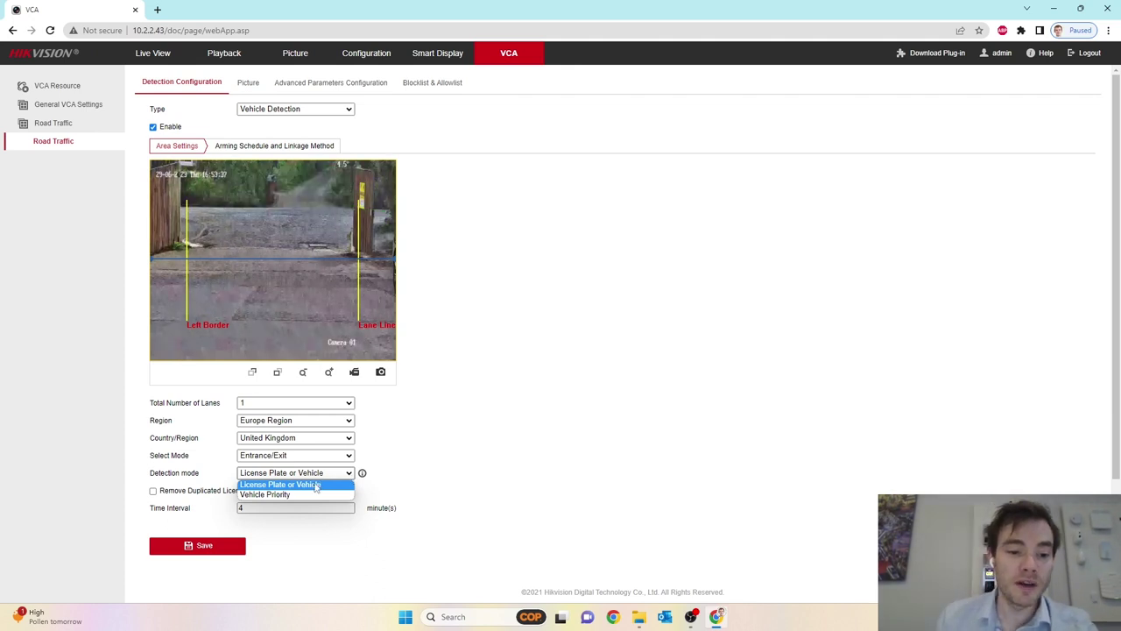
pyautogui.click(316, 486)
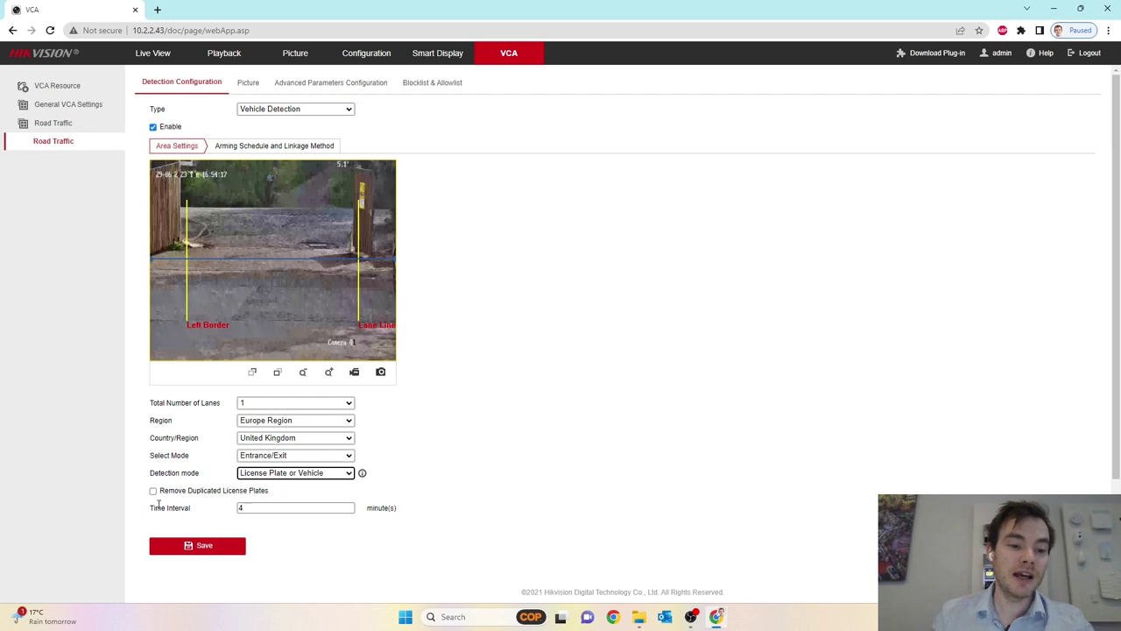
pyautogui.click(153, 492)
pyautogui.click(291, 509)
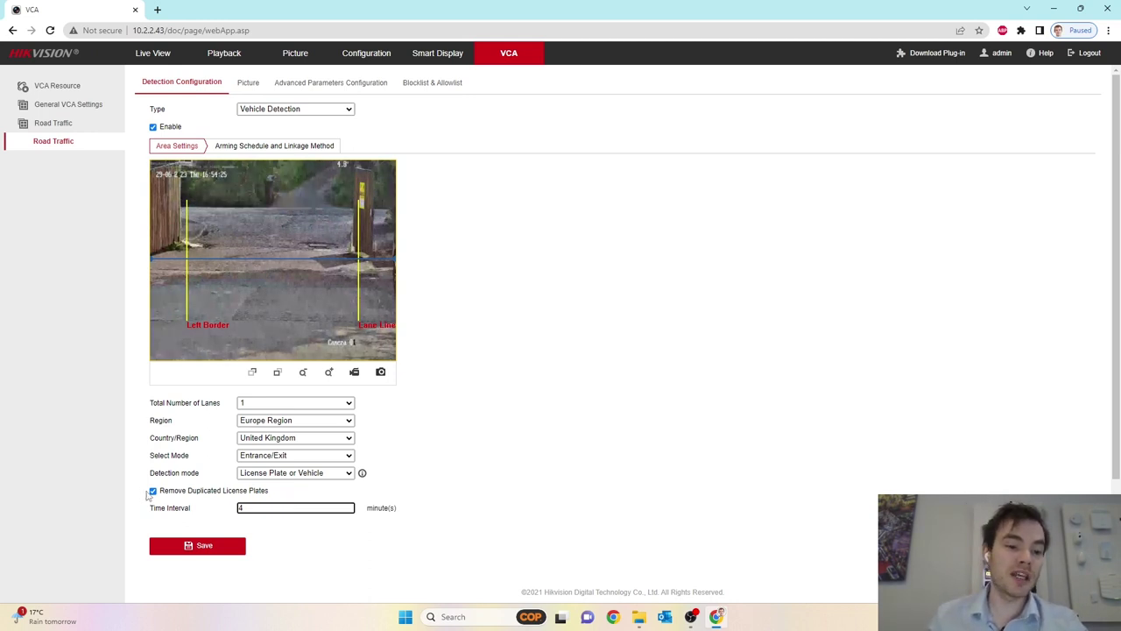
pyautogui.click(153, 492)
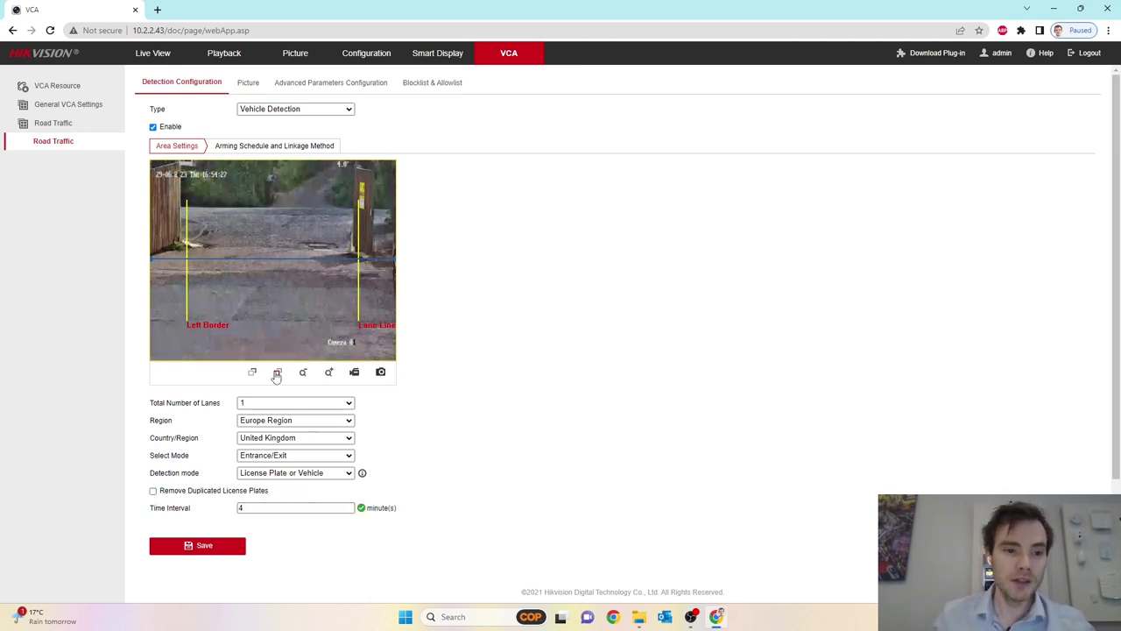
# Save the vehicle detection area settings and reboot the camera.
pyautogui.click(209, 546)
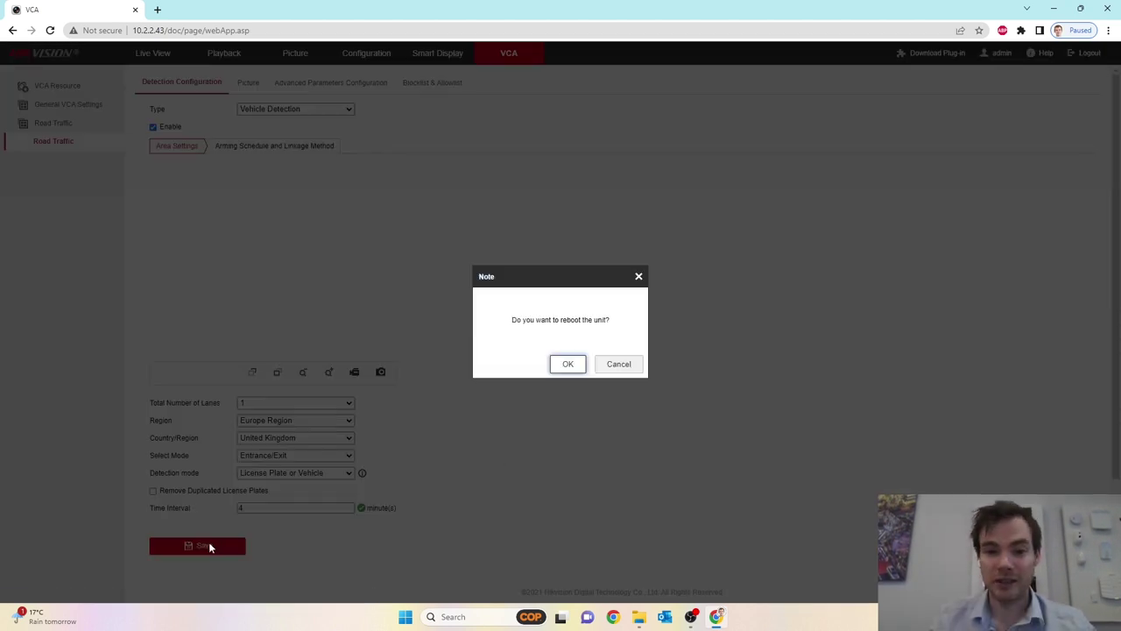
pyautogui.click(569, 364)
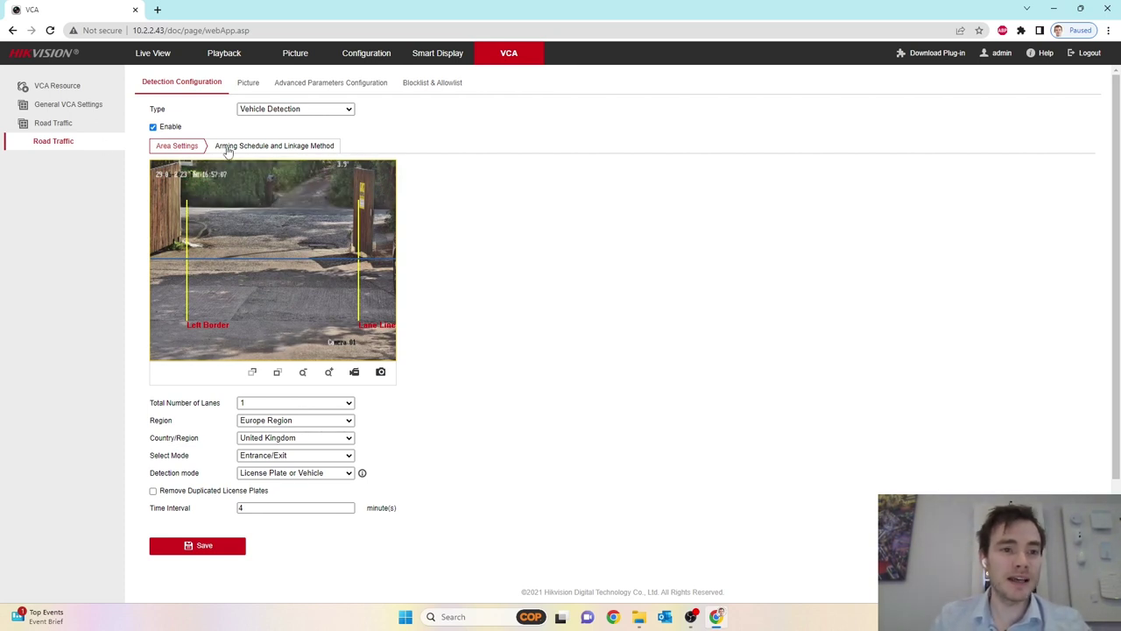
# Examine the arming schedules and linkage methods for the Allowlist, Blocklist and Other List.
pyautogui.click(265, 148)
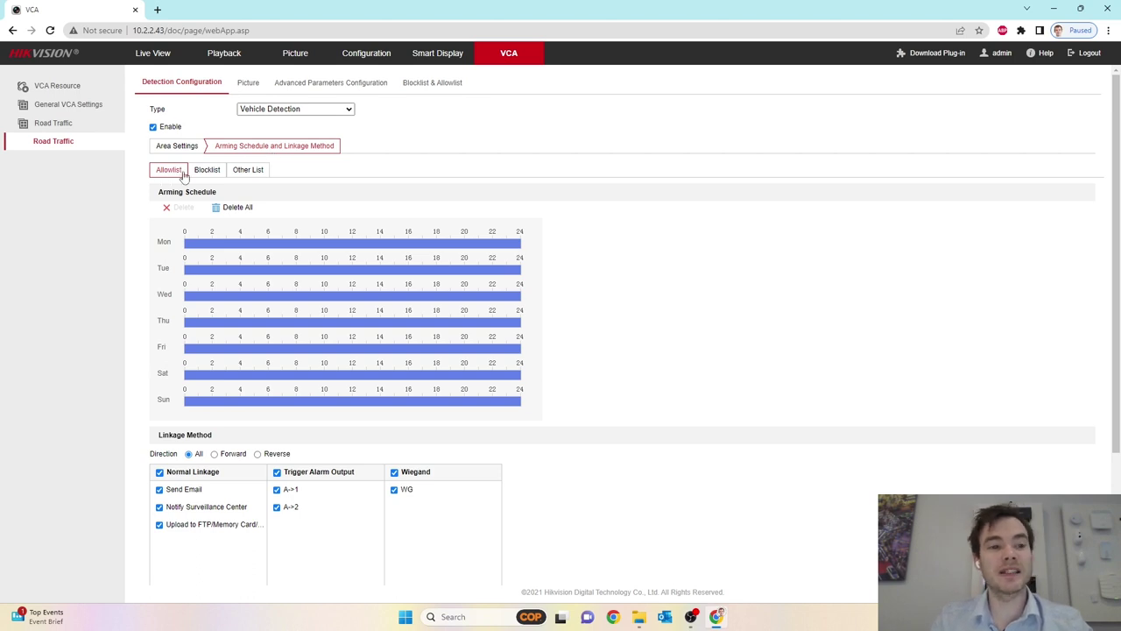
pyautogui.click(212, 172)
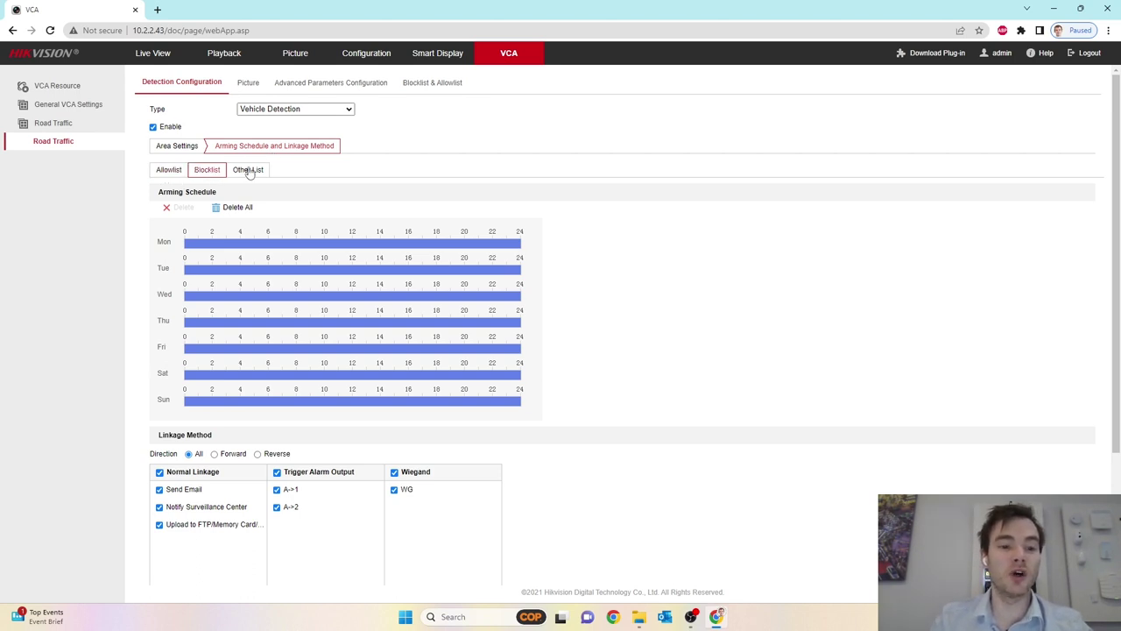
pyautogui.click(230, 171)
pyautogui.click(211, 172)
pyautogui.click(177, 172)
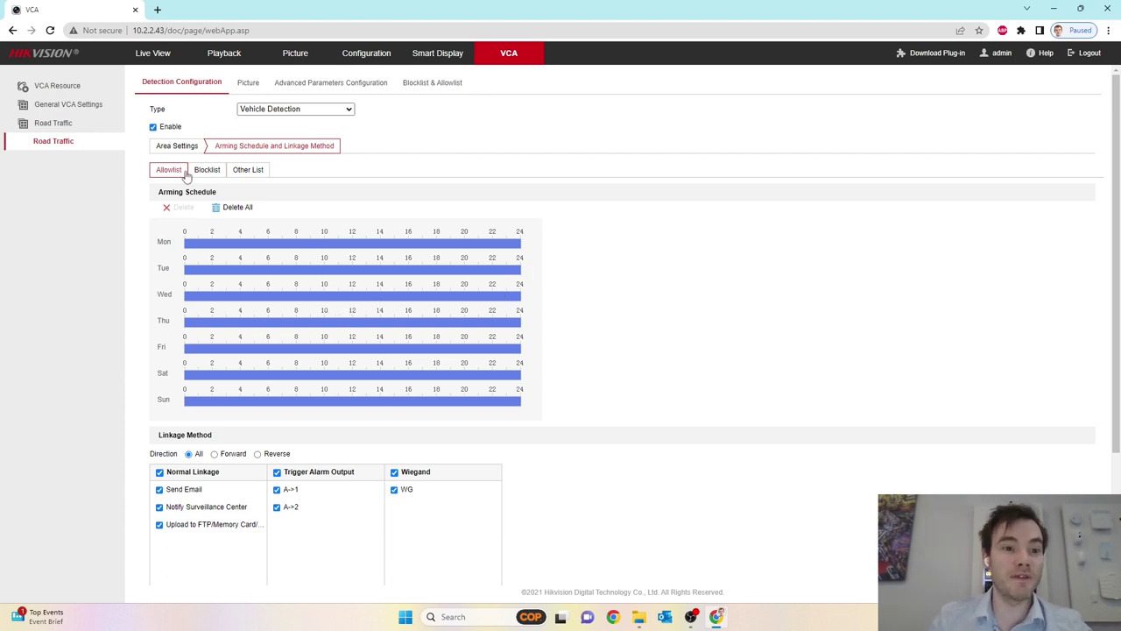
pyautogui.click(213, 172)
pyautogui.click(246, 171)
pyautogui.click(208, 171)
pyautogui.click(166, 172)
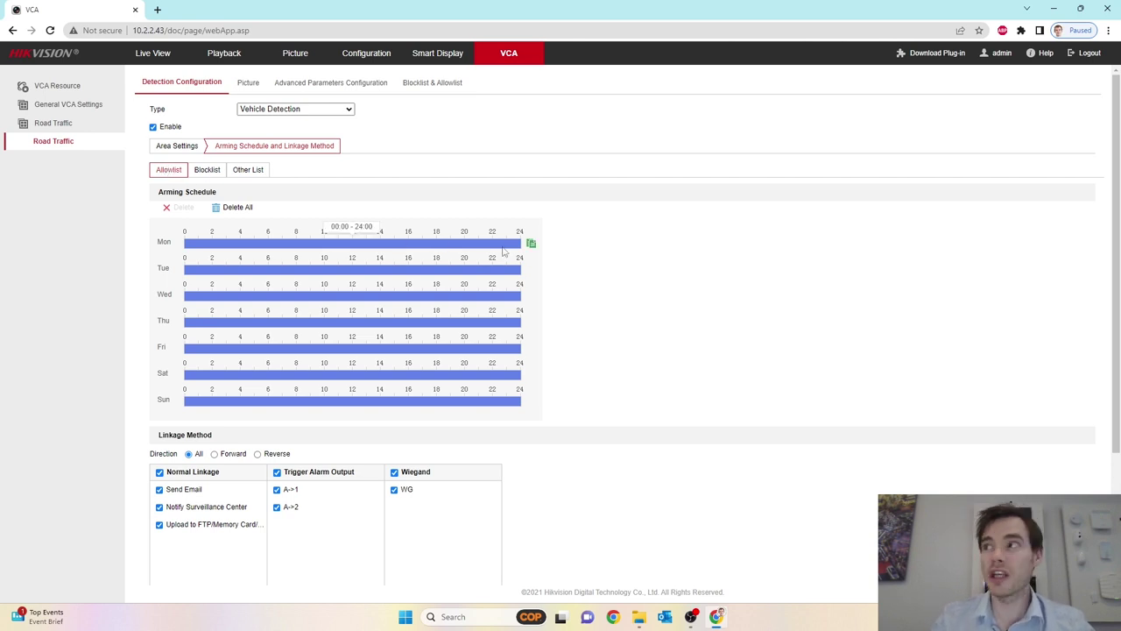
pyautogui.scroll(-2, 543, 233)
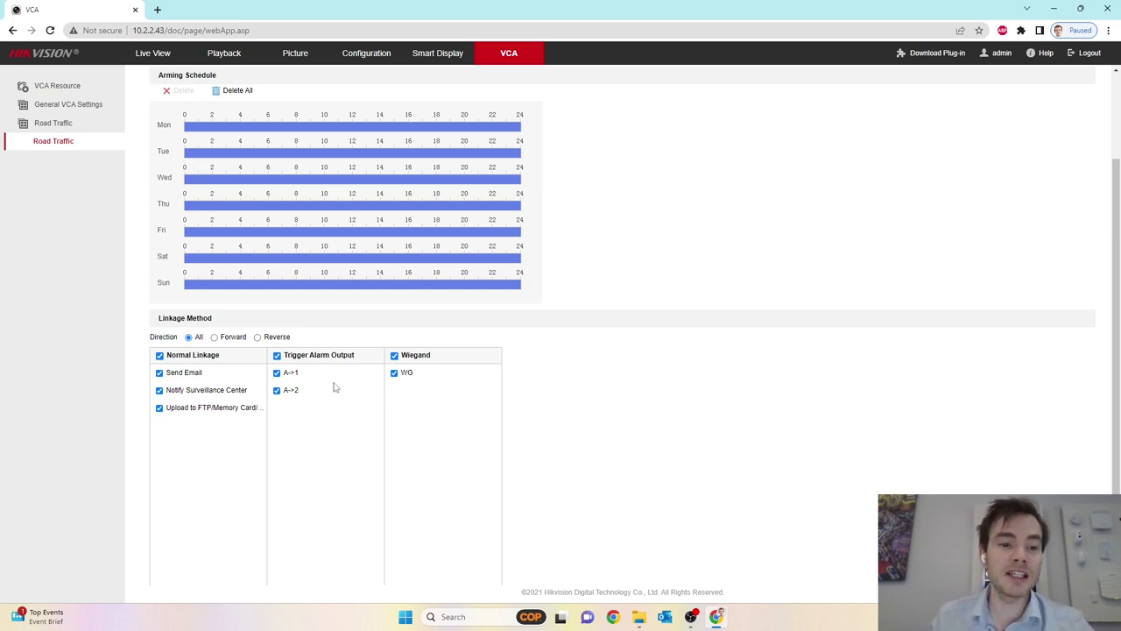
pyautogui.scroll(2, 333, 388)
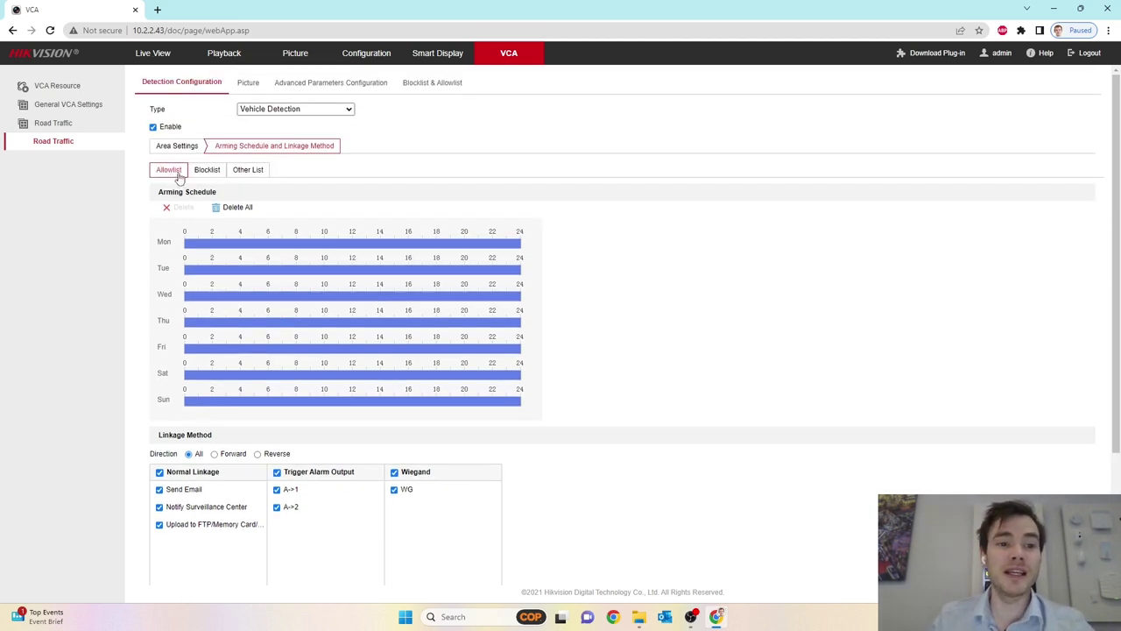
# Limit the Allowlist linkage to Notify Surveillance Center and alarm output A->1, disabling Send Email, FTP/memory card upload, A->2 and Wiegand.
pyautogui.scroll(-1, 289, 447)
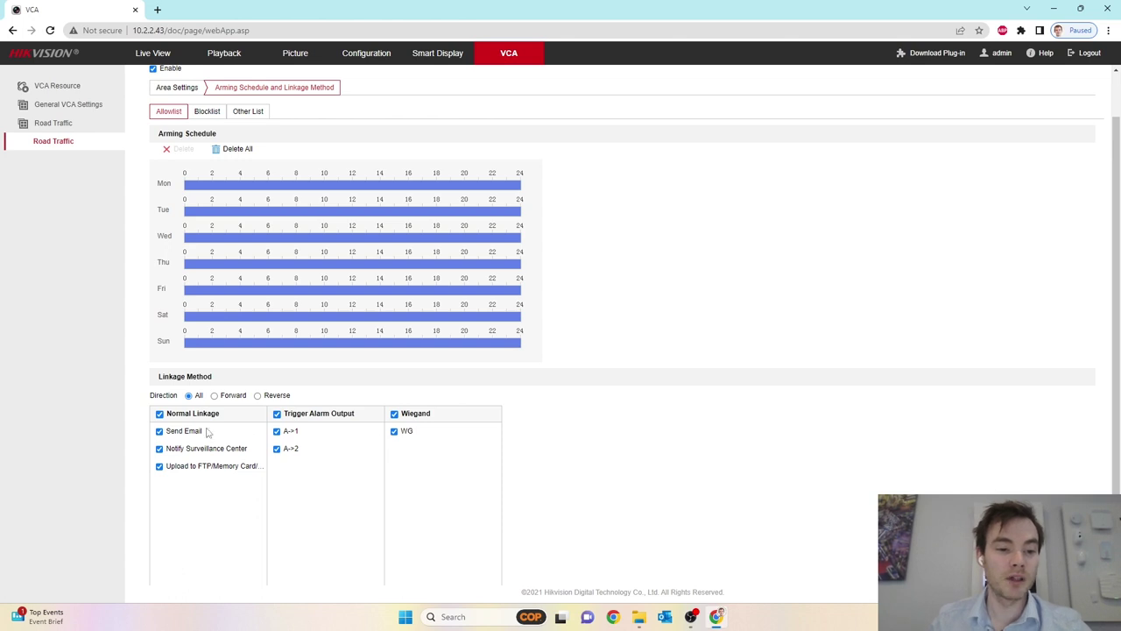
pyautogui.click(159, 431)
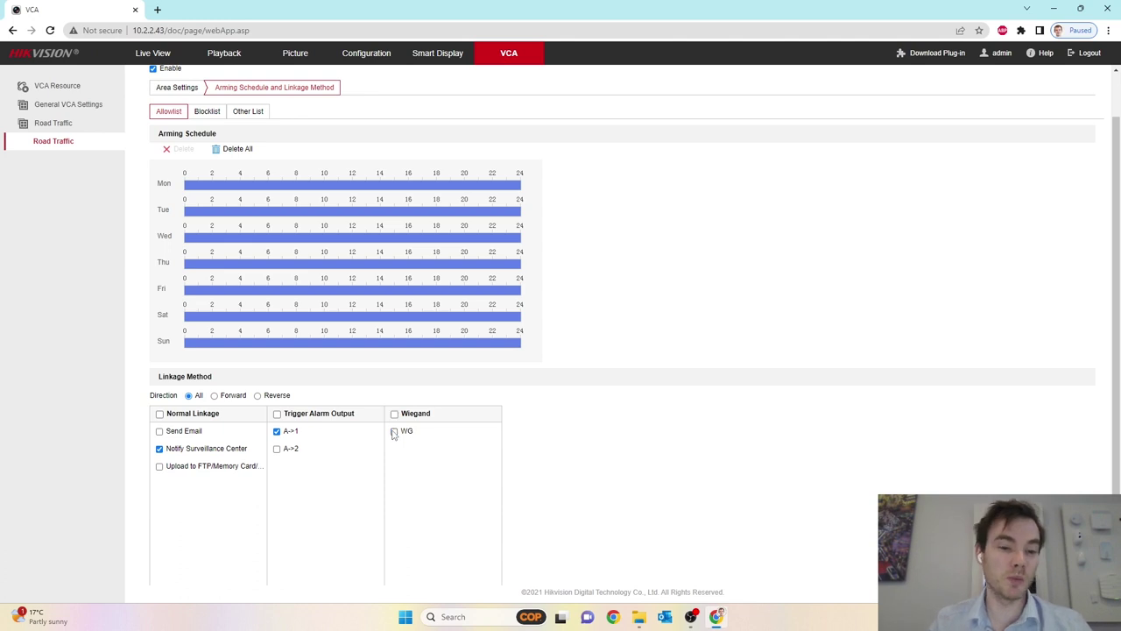
pyautogui.scroll(-2, 573, 419)
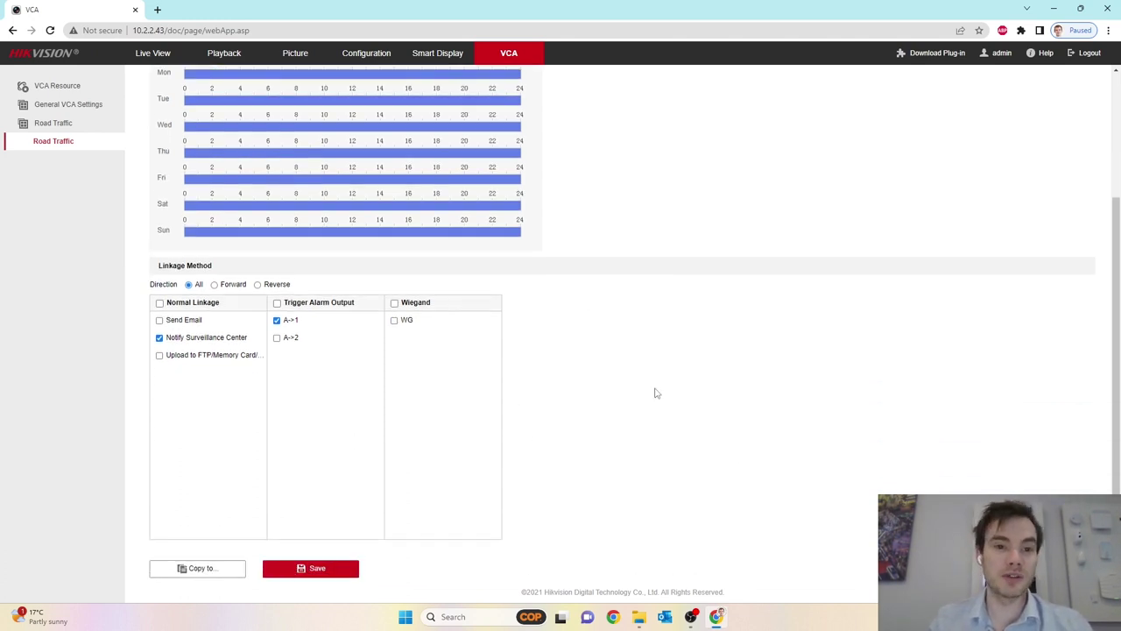
pyautogui.scroll(3, 657, 393)
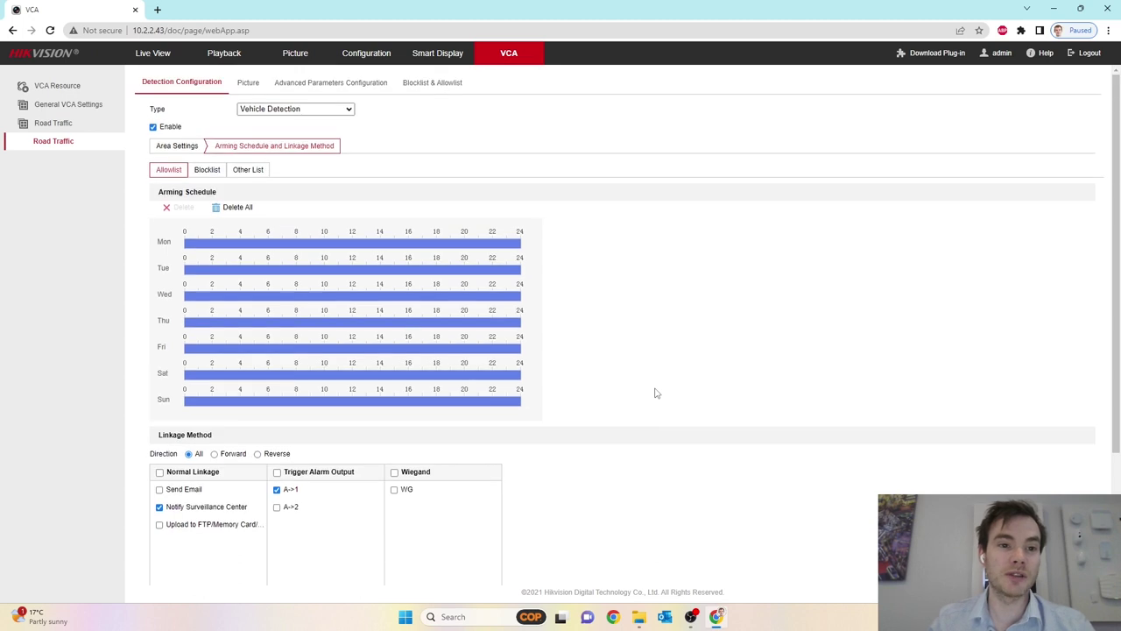
# Limit the Blocklist linkage to Notify Surveillance Center, disabling Send Email, FTP/memory card upload, both alarm outputs and Wiegand, and save.
pyautogui.click(212, 175)
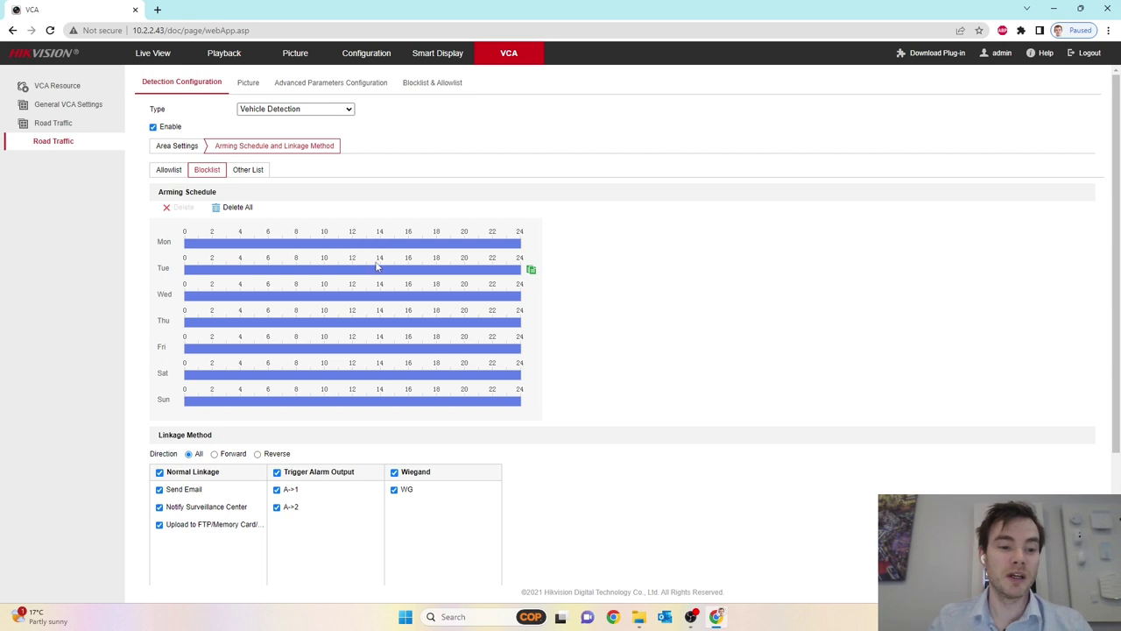
pyautogui.scroll(-3, 235, 366)
pyautogui.click(159, 373)
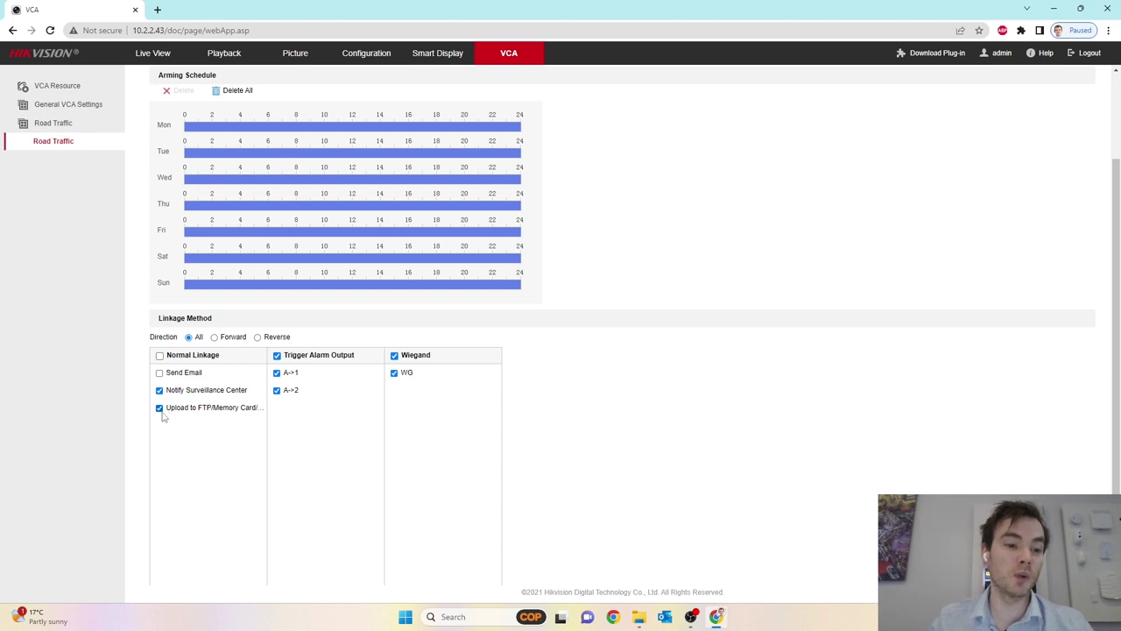
pyautogui.scroll(-1, 278, 404)
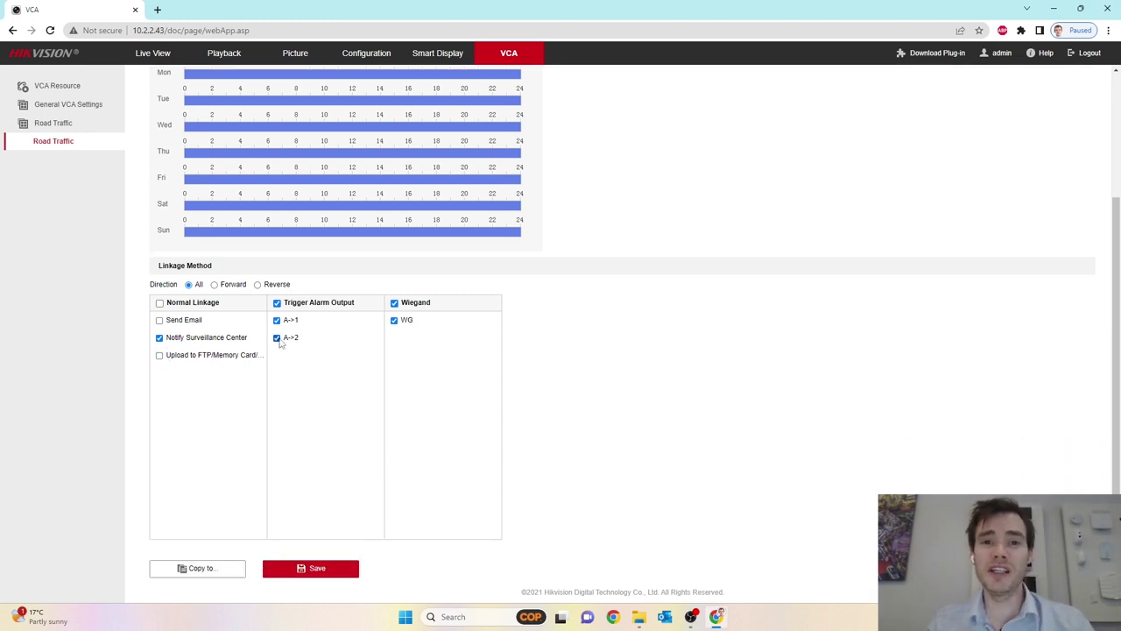
pyautogui.scroll(3, 561, 353)
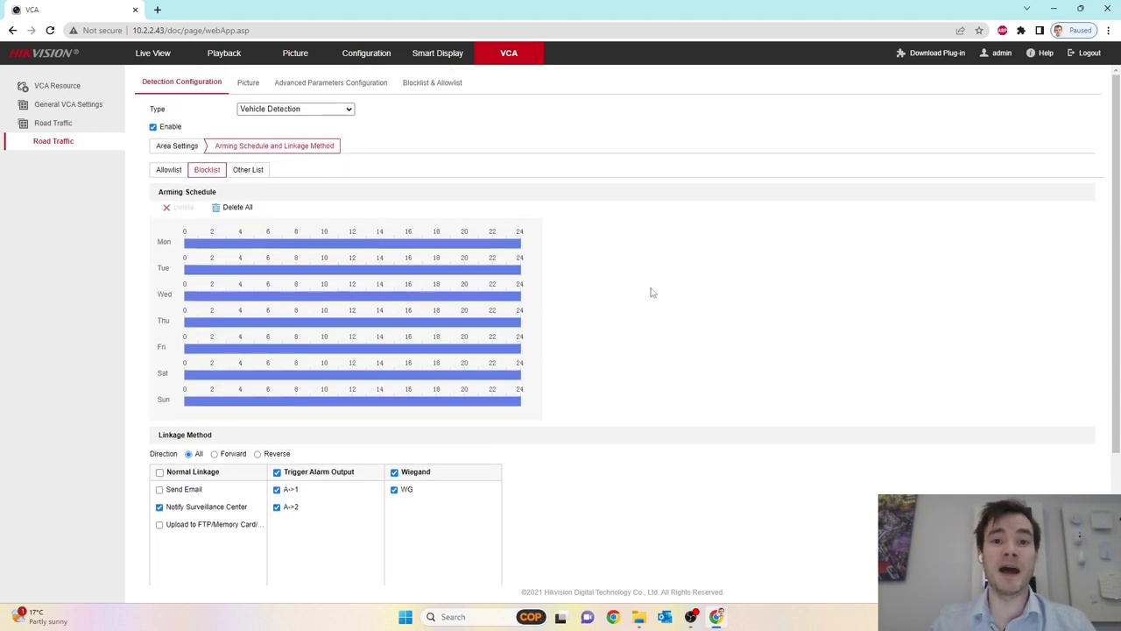
pyautogui.scroll(-2, 651, 293)
pyautogui.click(277, 355)
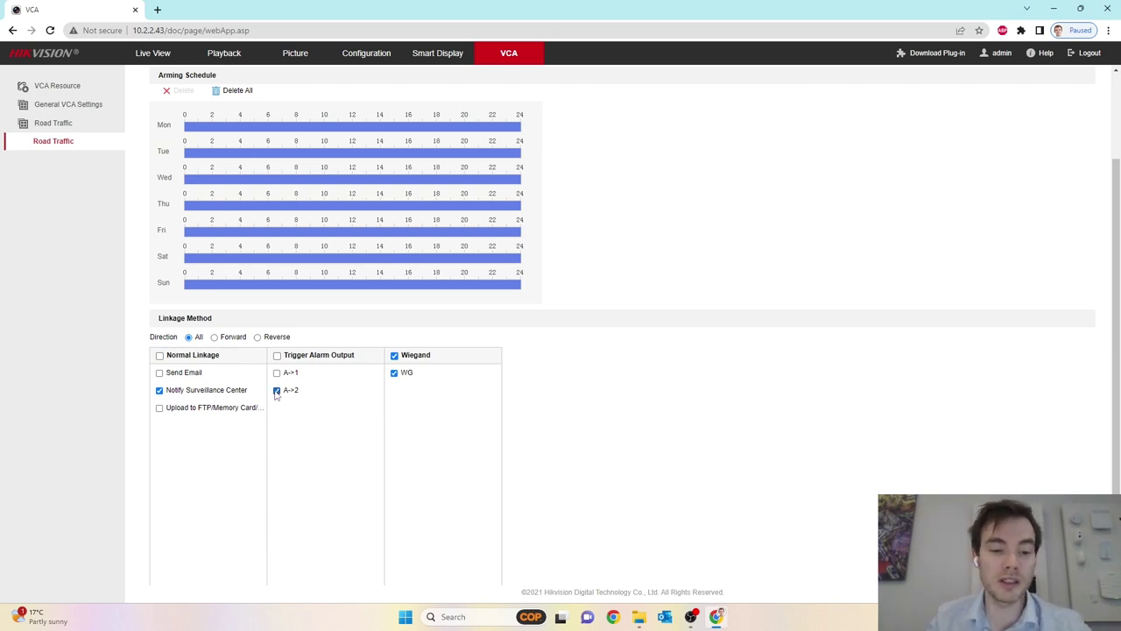
pyautogui.click(277, 391)
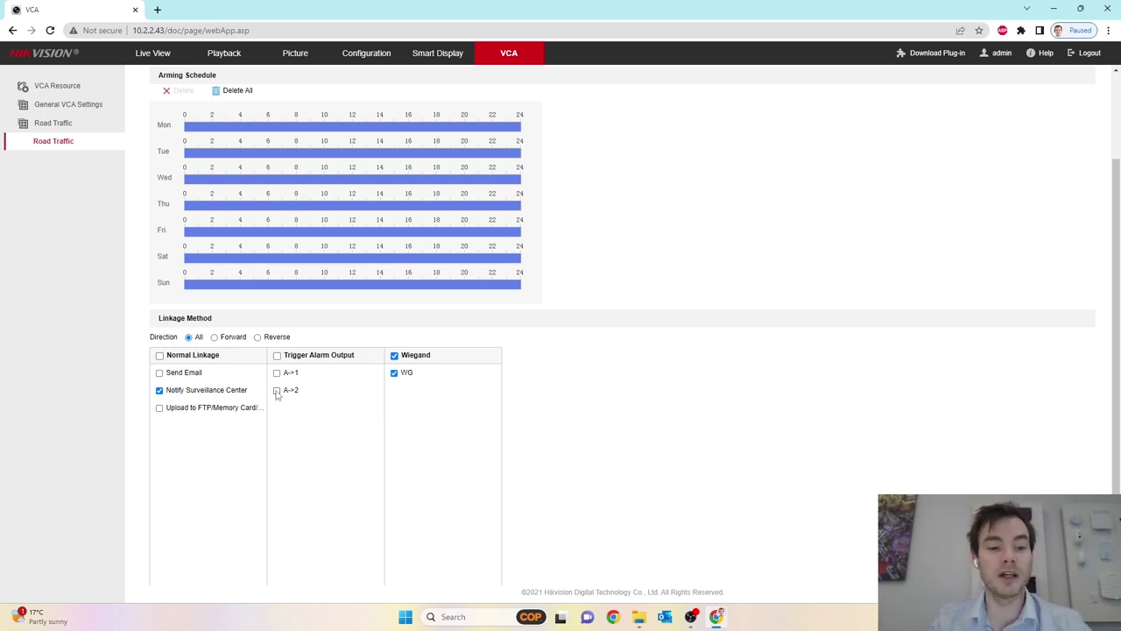
pyautogui.click(395, 372)
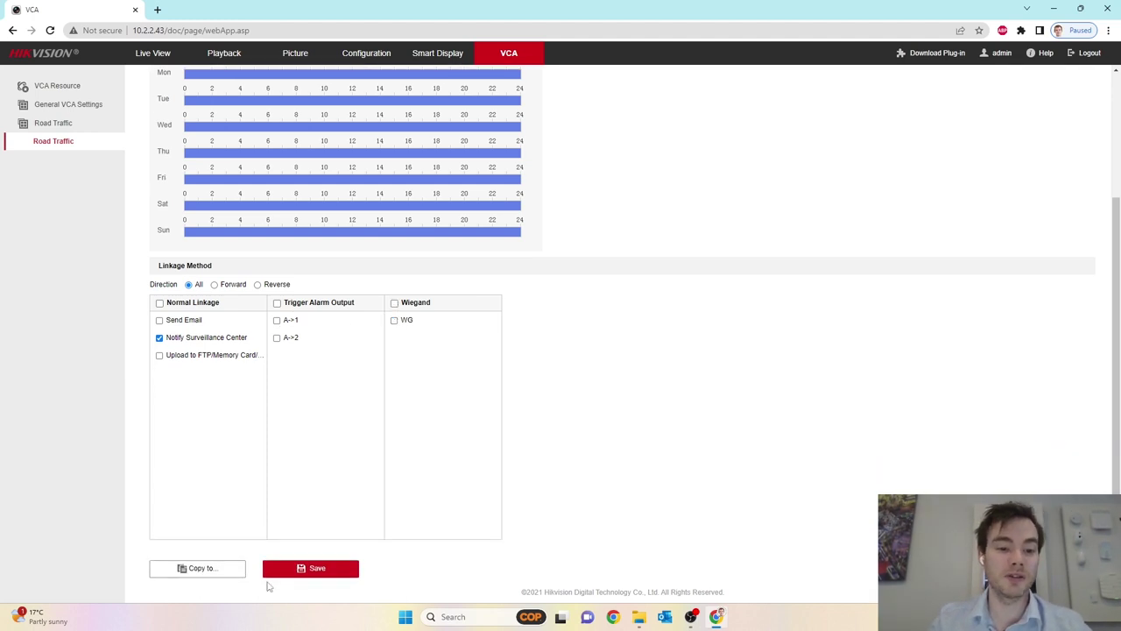
pyautogui.click(297, 568)
pyautogui.scroll(2, 566, 440)
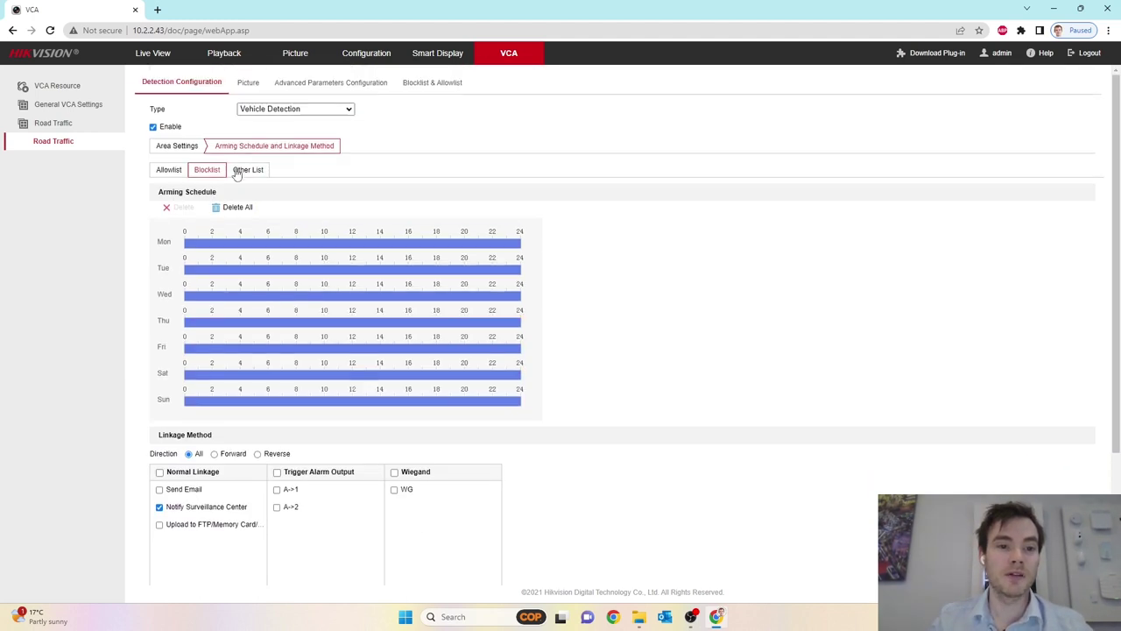
# Limit the Other List linkage to Notify Surveillance Center, disabling Send Email, FTP/memory card upload, alarm outputs A->1 and A->2, and Wiegand.
pyautogui.click(237, 172)
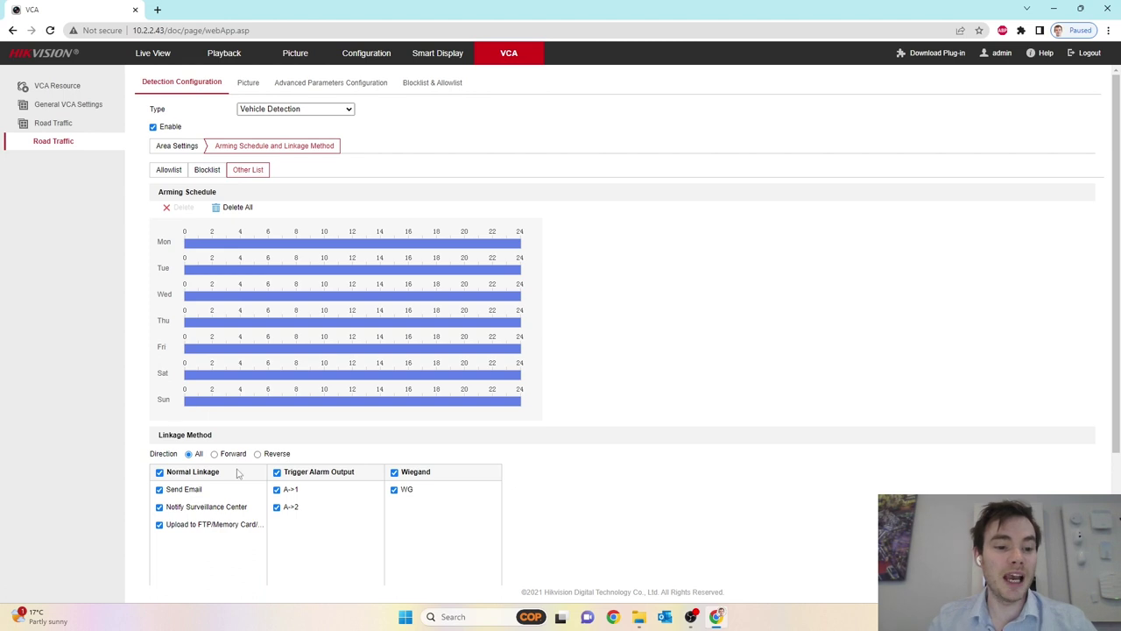
pyautogui.scroll(-1, 244, 432)
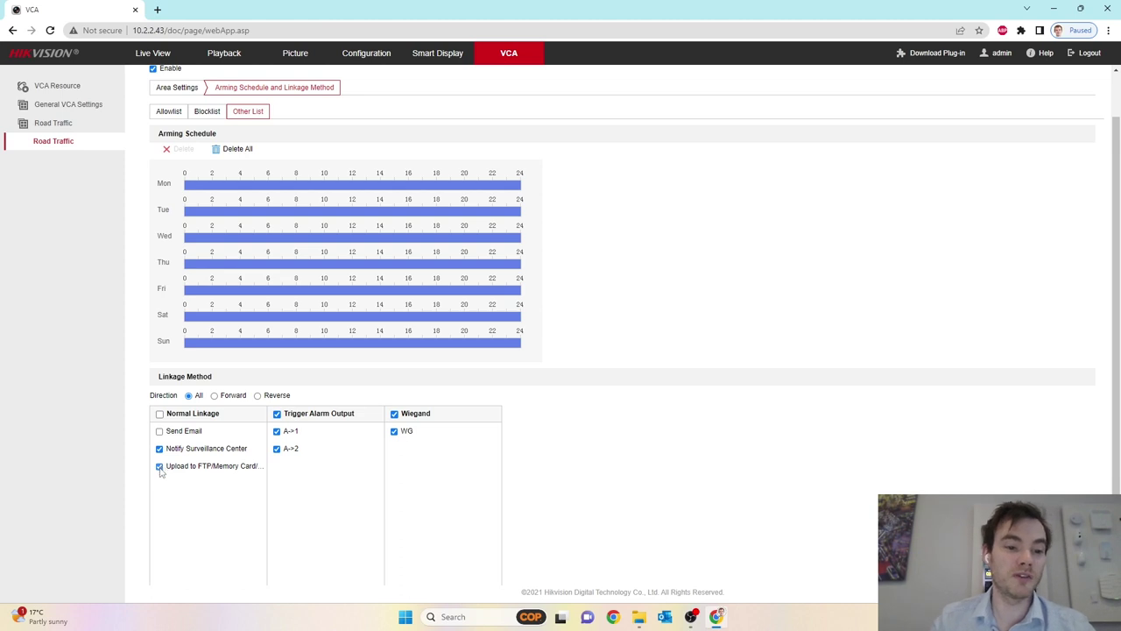
pyautogui.click(159, 468)
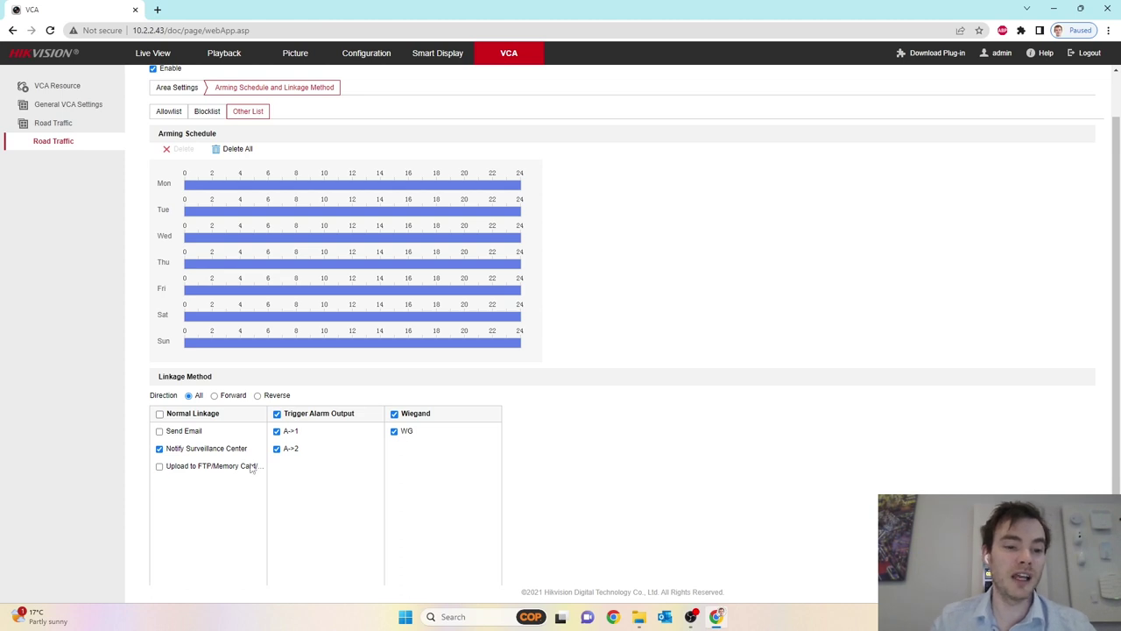
pyautogui.click(277, 413)
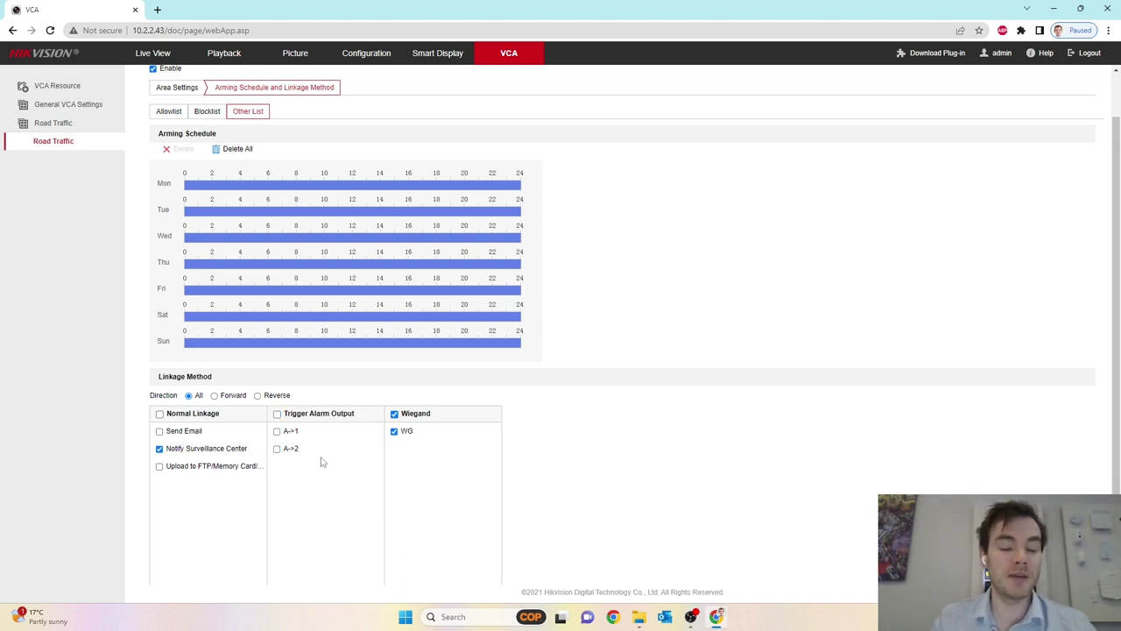
pyautogui.click(394, 414)
pyautogui.scroll(-2, 593, 415)
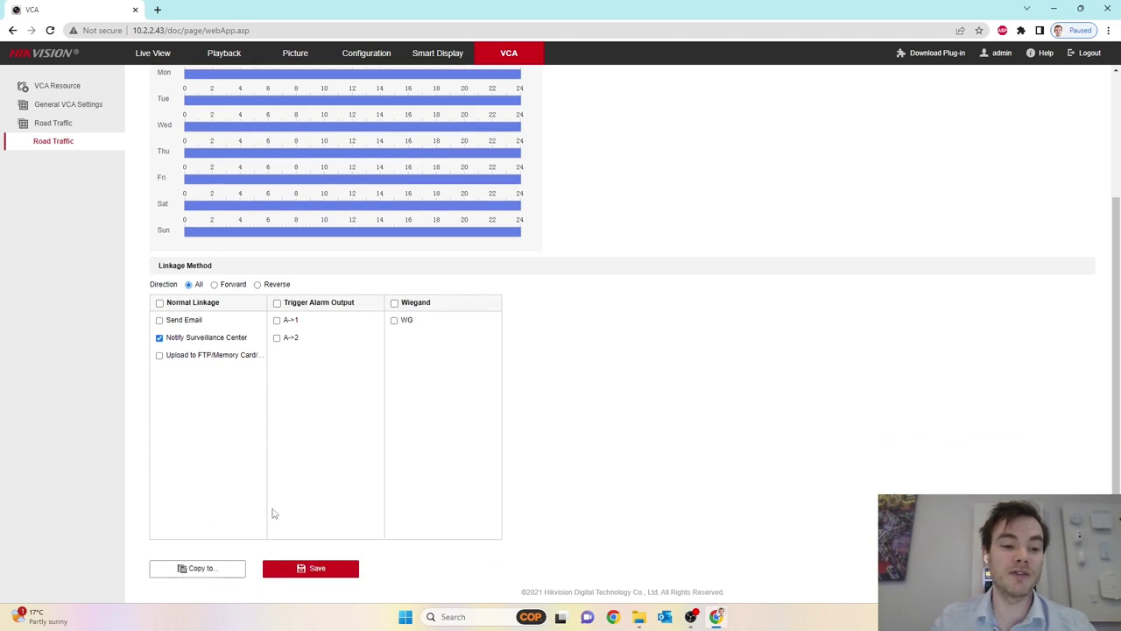
pyautogui.scroll(3, 657, 399)
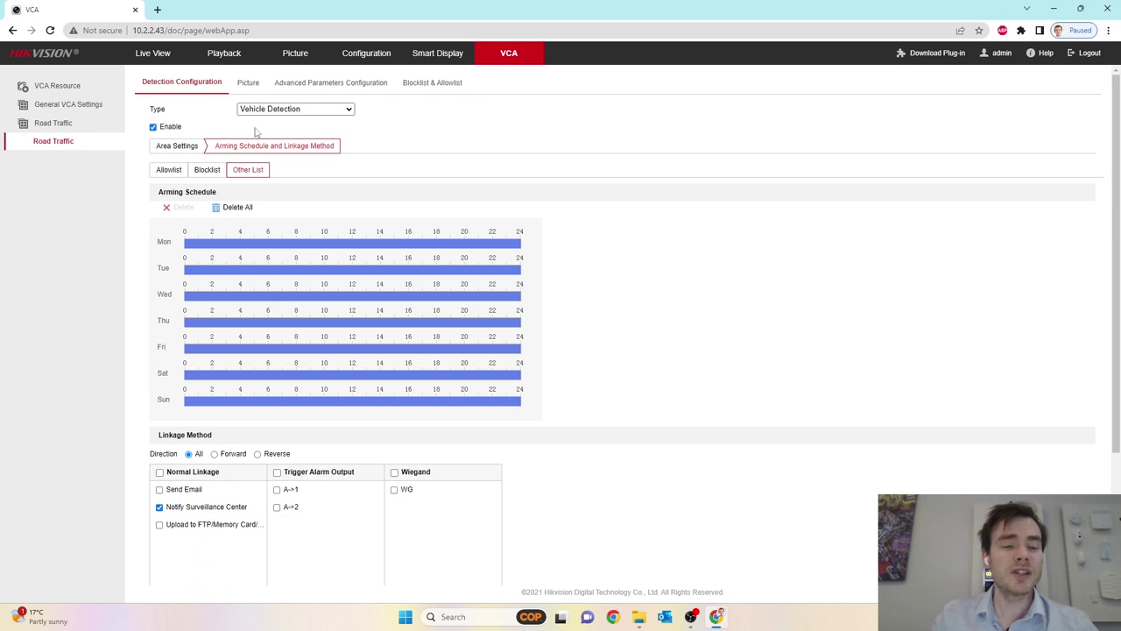
# Add Moving Direction to the text overlay of the captured road traffic pictures, leaving Device No. disabled.
pyautogui.click(249, 82)
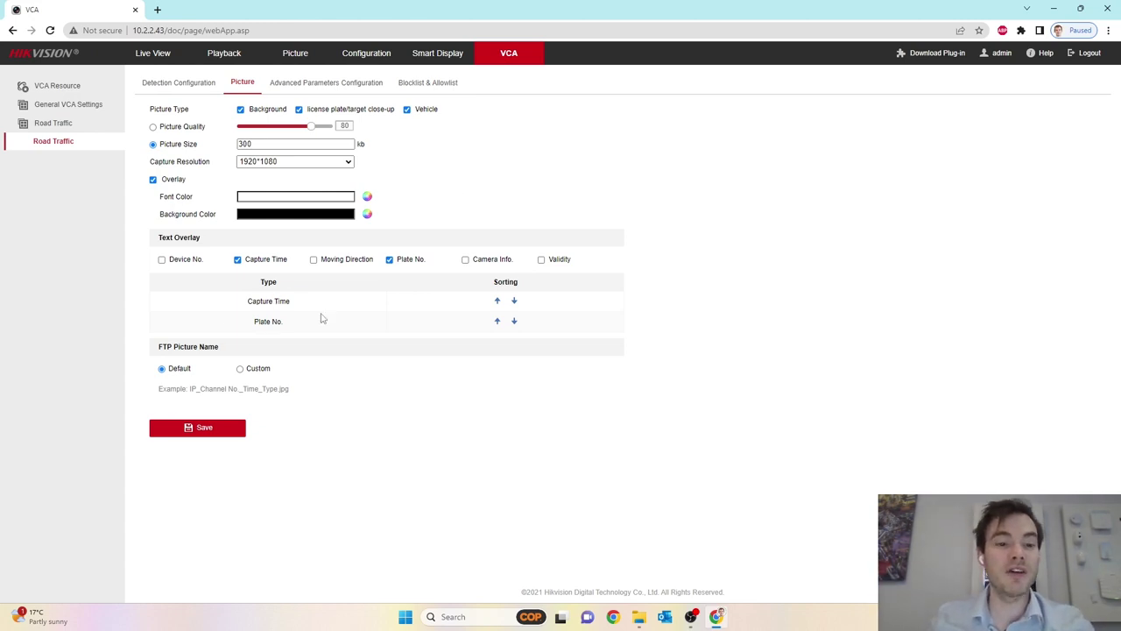
pyautogui.click(162, 260)
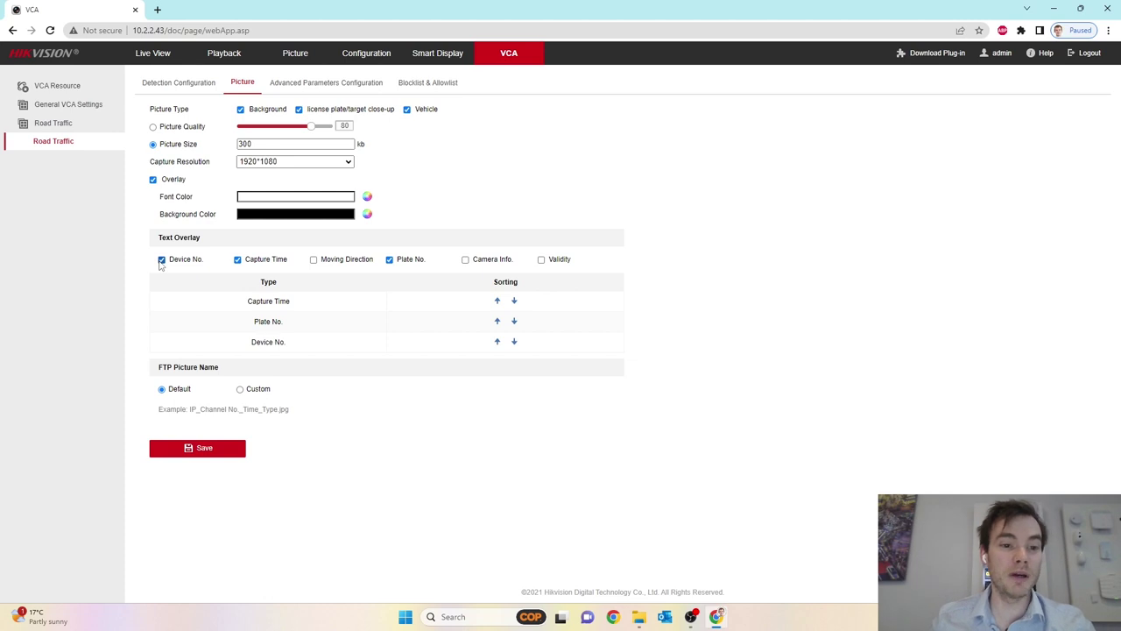
pyautogui.click(161, 261)
pyautogui.click(315, 261)
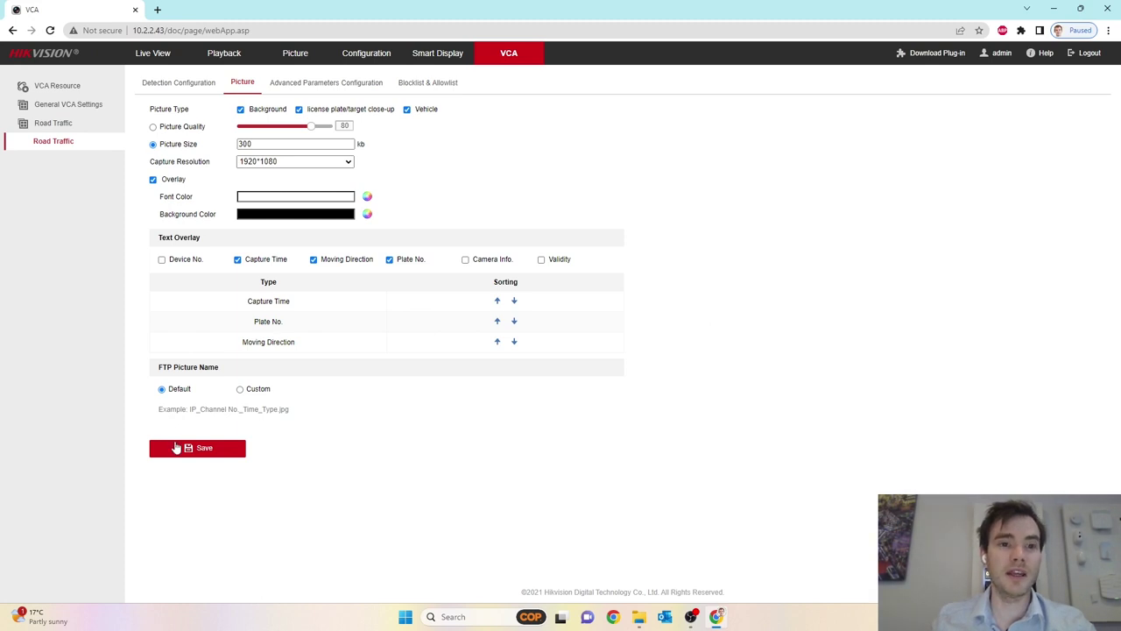
# Export the camera's blocklist and allowlist file, open it in Excel and enable editing.
pyautogui.click(353, 84)
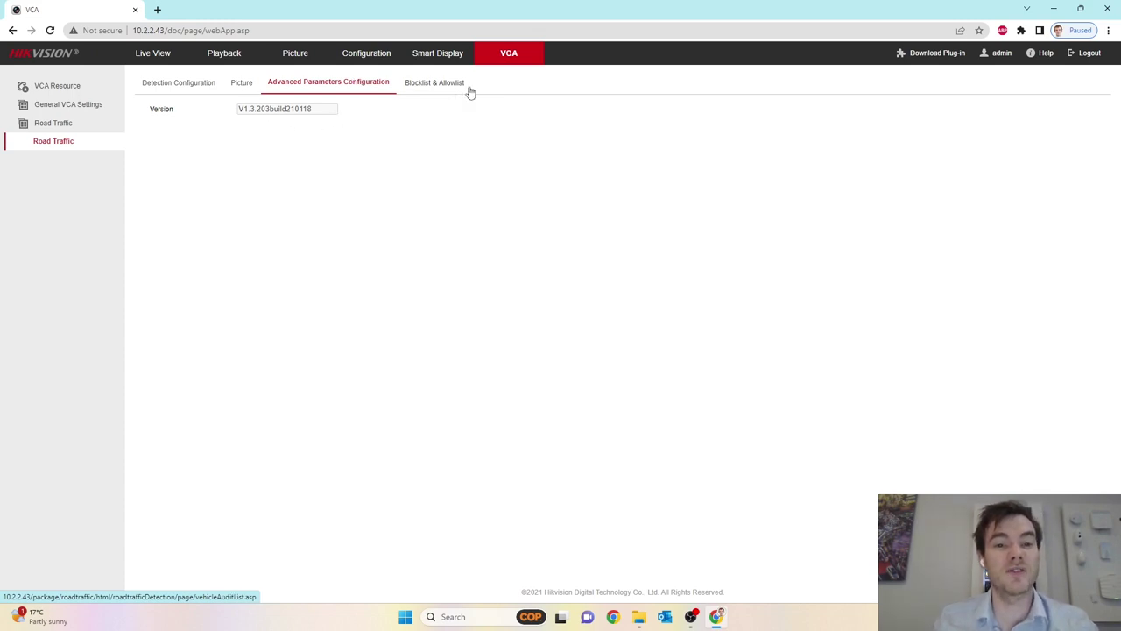
pyautogui.click(436, 81)
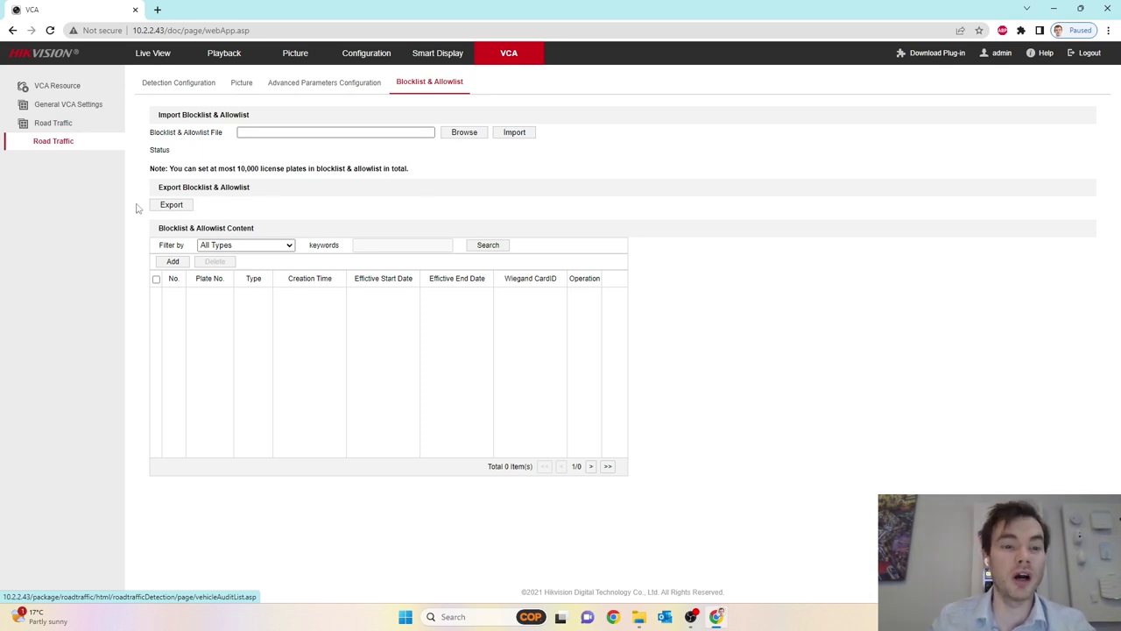
pyautogui.click(178, 206)
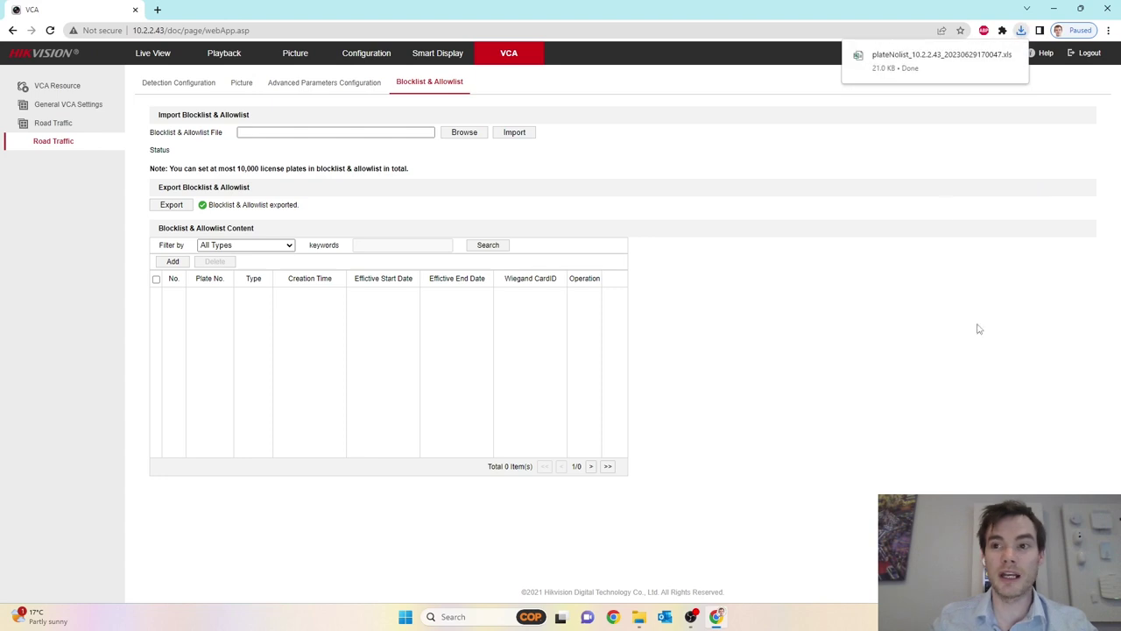
pyautogui.click(897, 56)
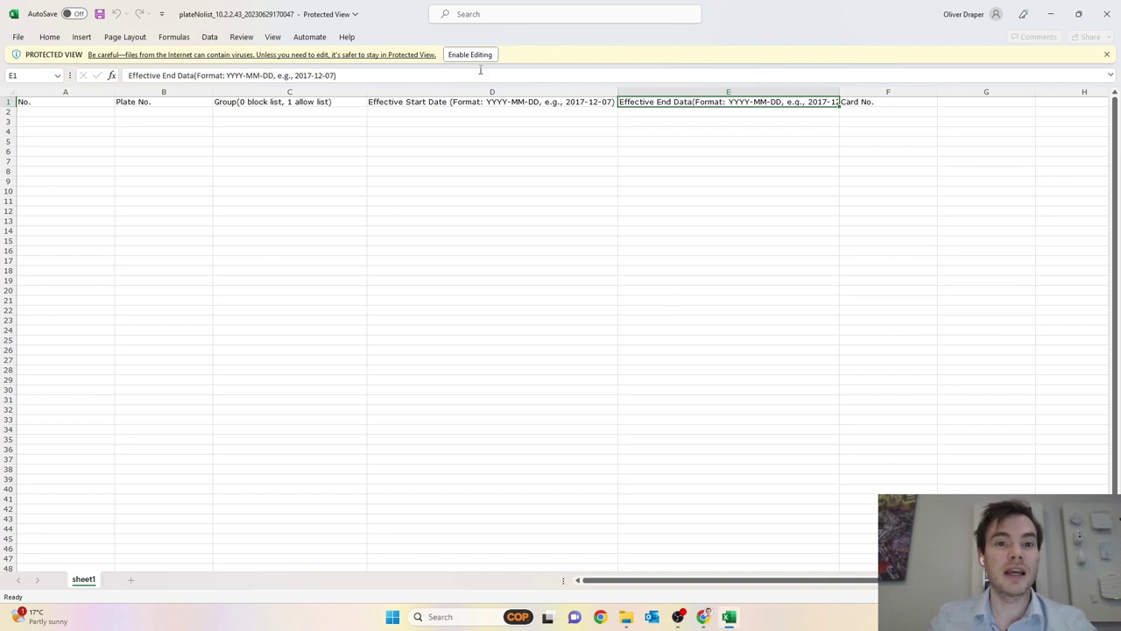
pyautogui.click(473, 54)
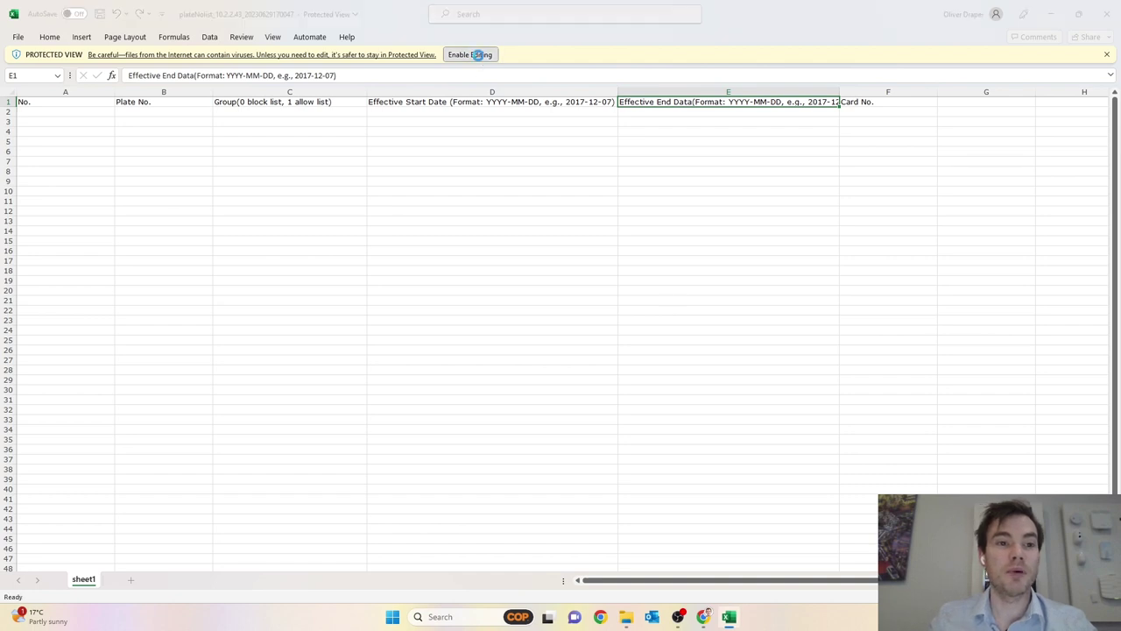
# Fill in a sample row with No. 1, plate AV12CDE and group 1, leave the effective dates blank, and close the workbook.
pyautogui.click(47, 152)
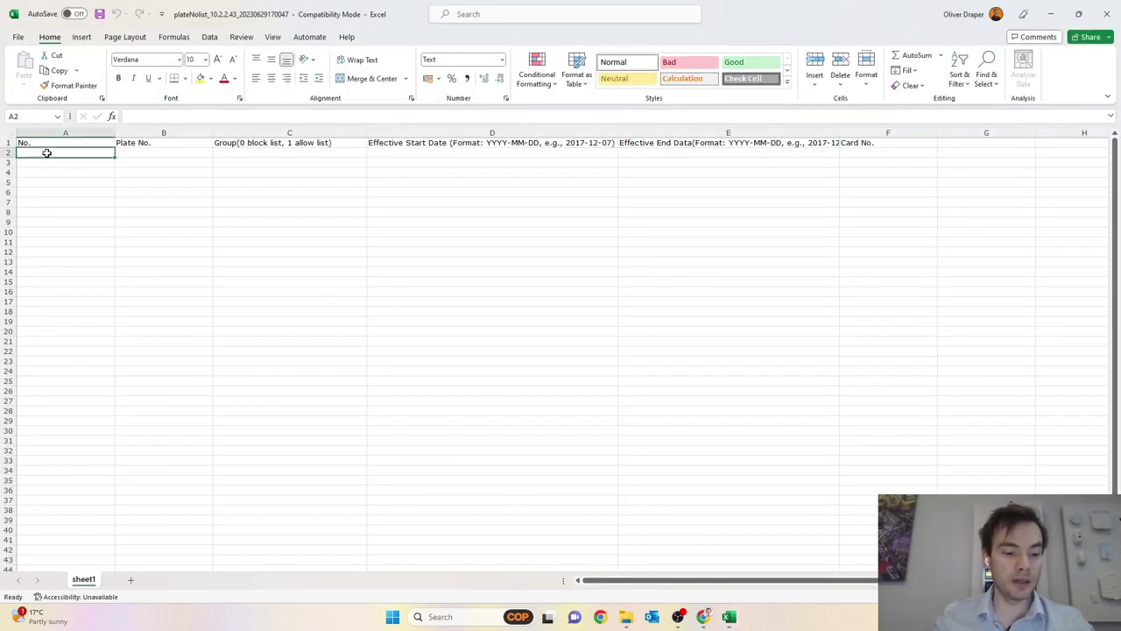
pyautogui.write('1')
pyautogui.press('Tab')
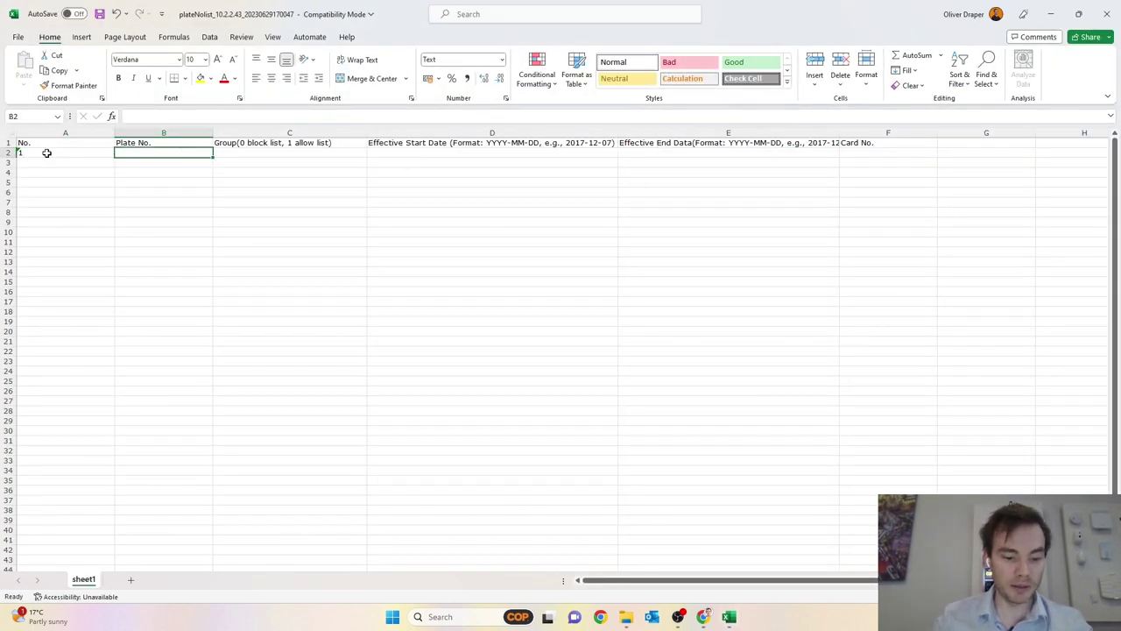
pyautogui.write('AV12C')
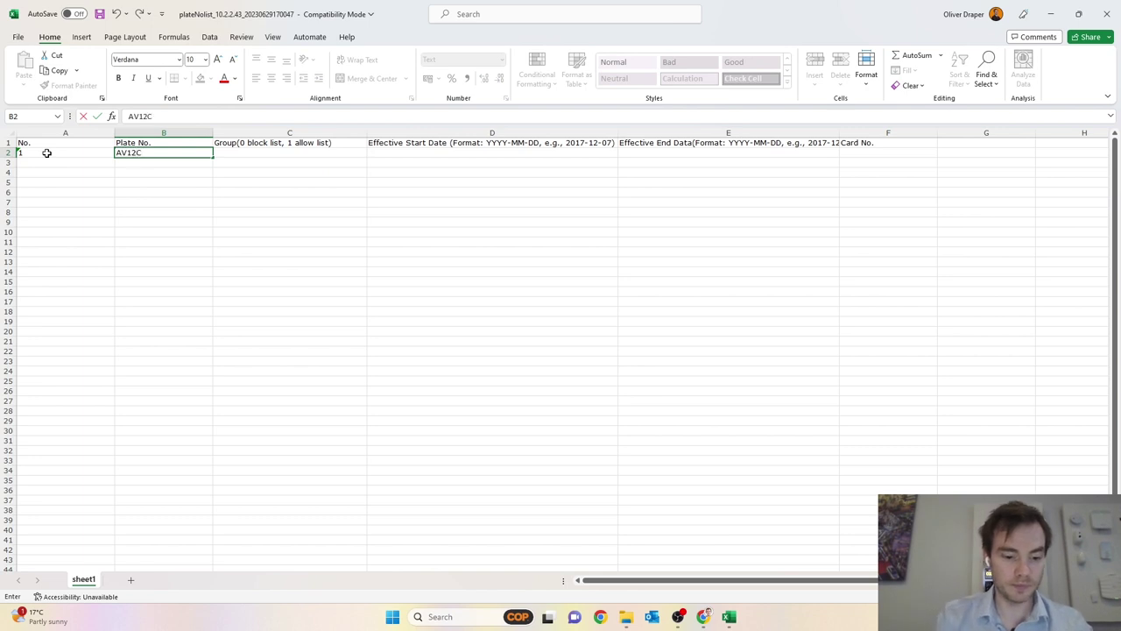
pyautogui.write('DE')
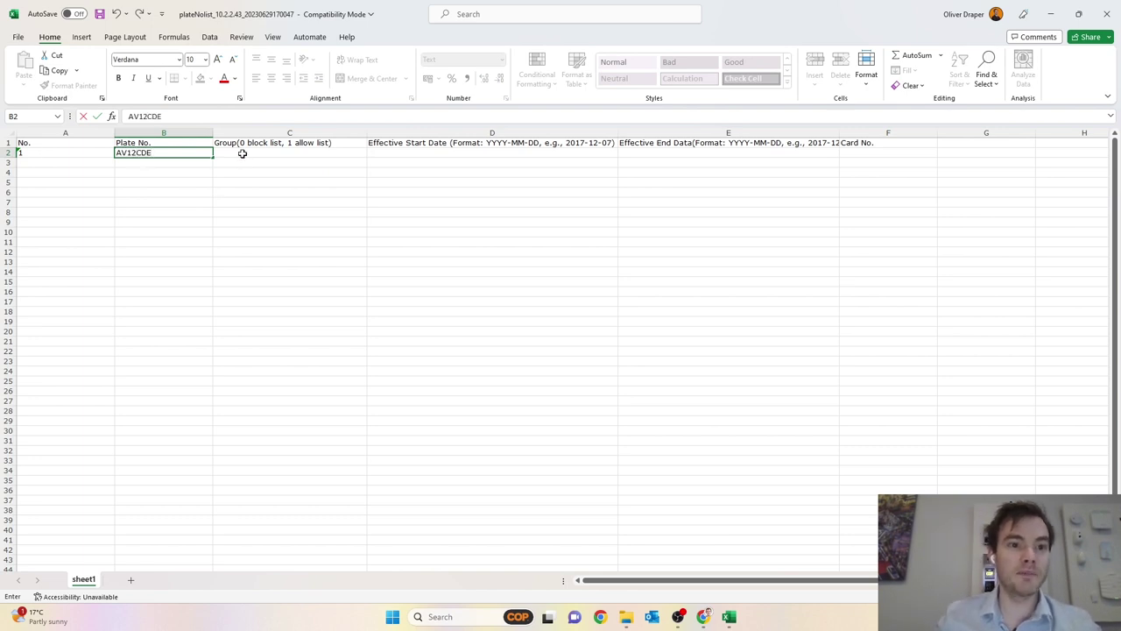
pyautogui.press('Tab')
pyautogui.write('1')
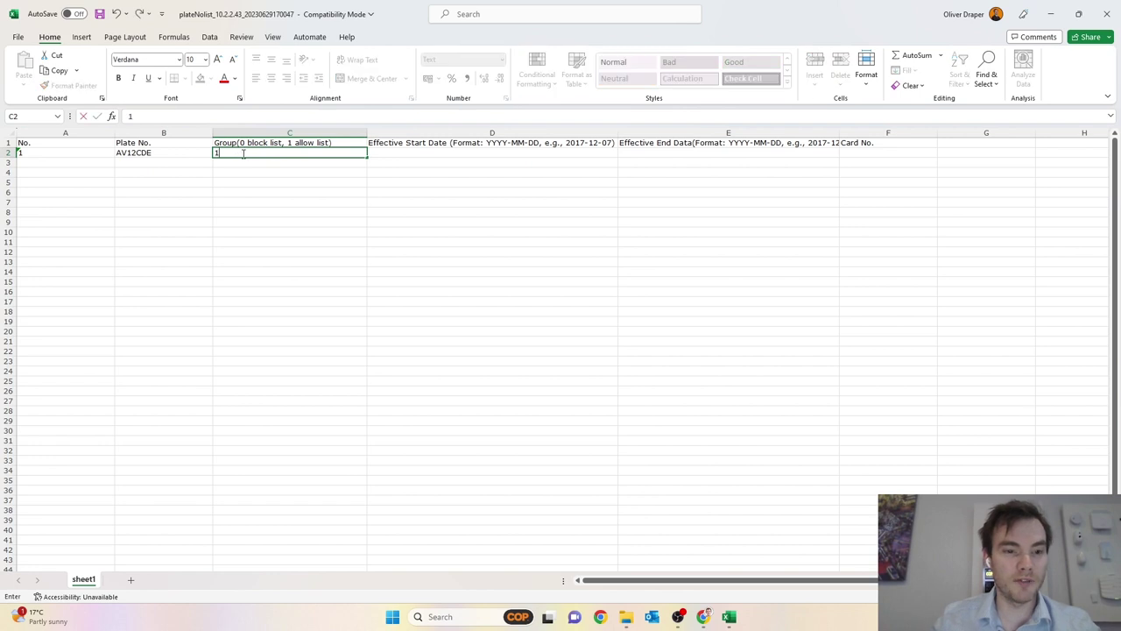
pyautogui.press('Tab')
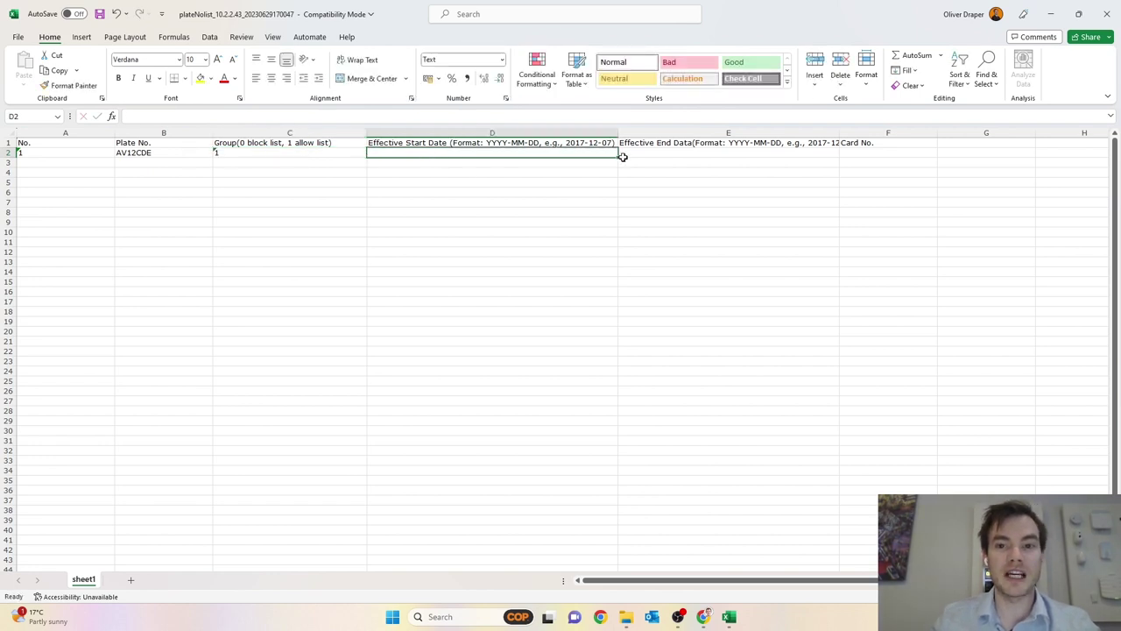
pyautogui.click(669, 153)
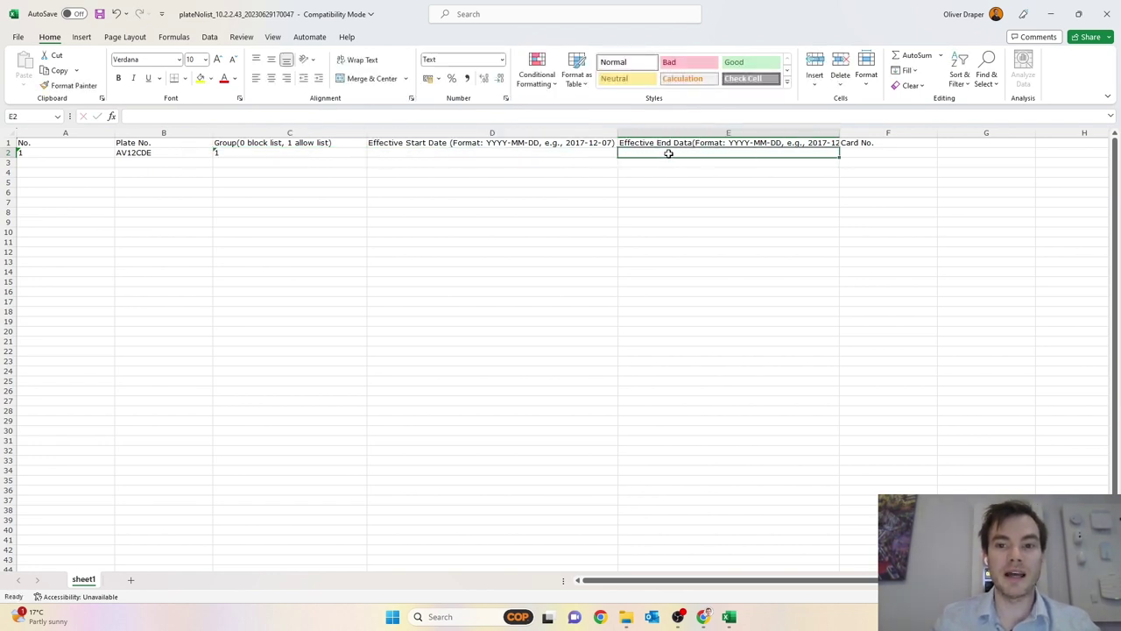
pyautogui.click(1105, 14)
pyautogui.click(574, 323)
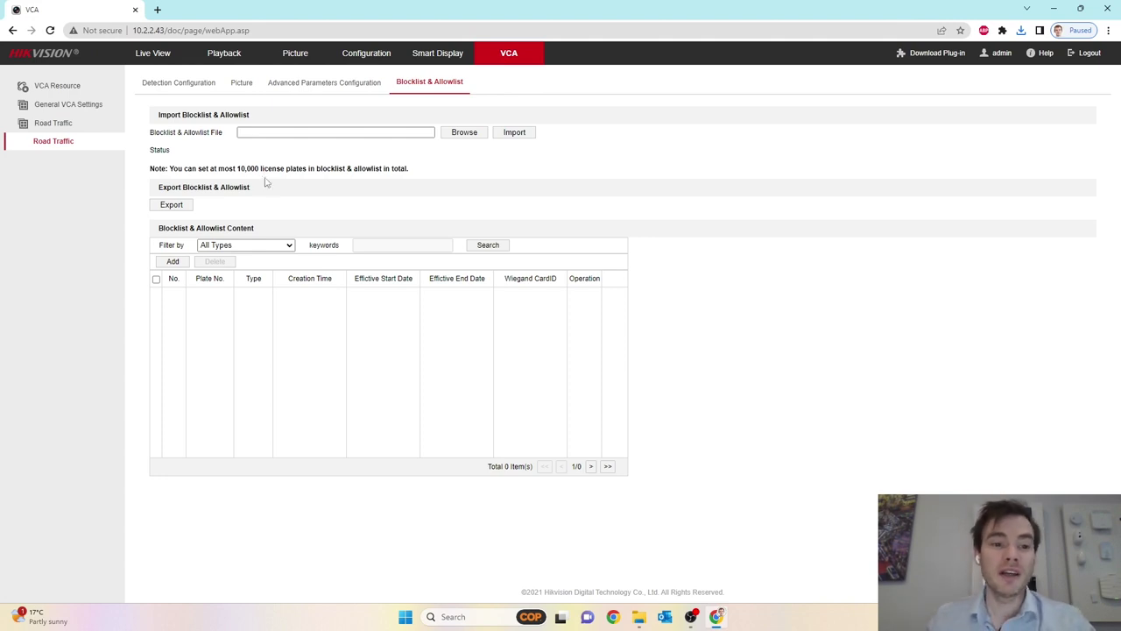
# Fill in a new Allowlist entry for plate AB12CDE, check the available list types, and cancel it without saving.
pyautogui.click(184, 262)
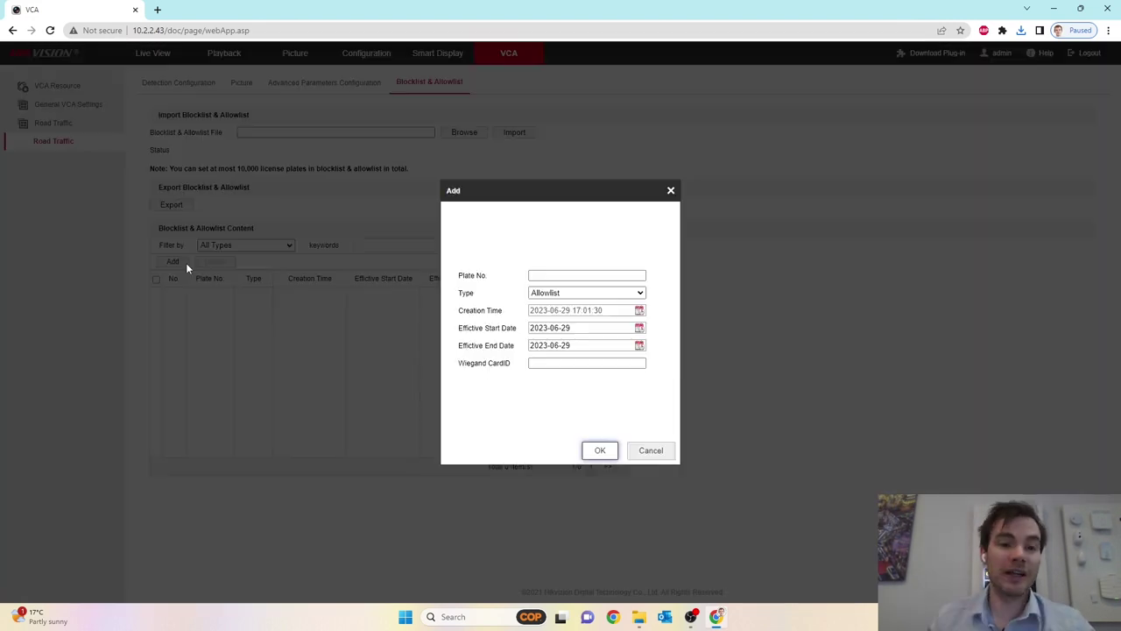
pyautogui.click(552, 275)
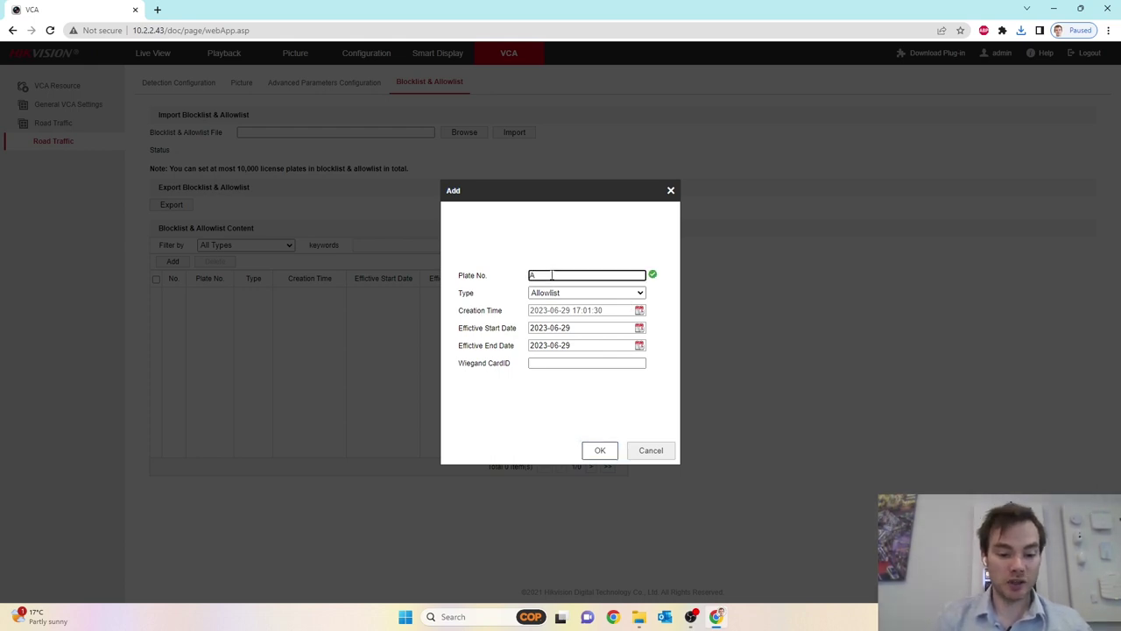
pyautogui.write('AB12CDE')
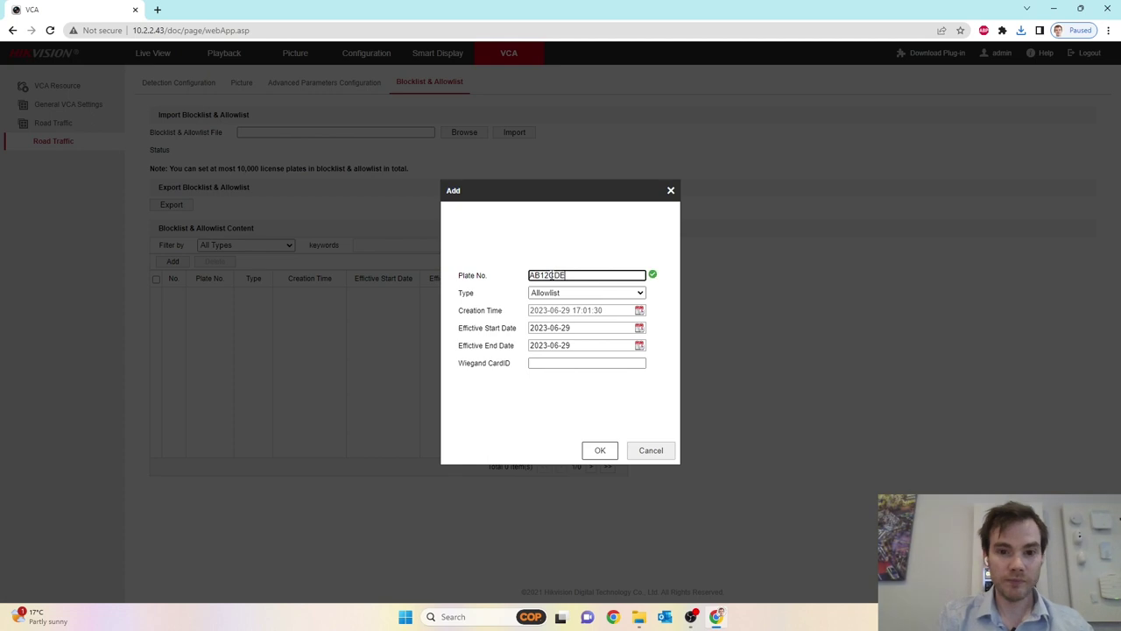
pyautogui.click(631, 292)
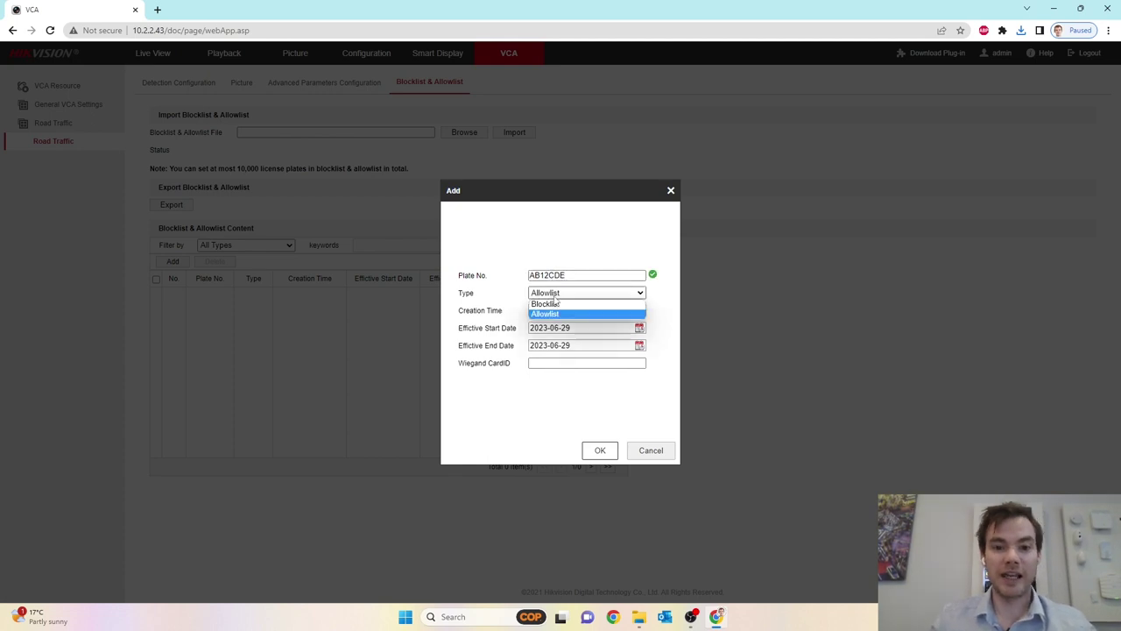
pyautogui.click(657, 289)
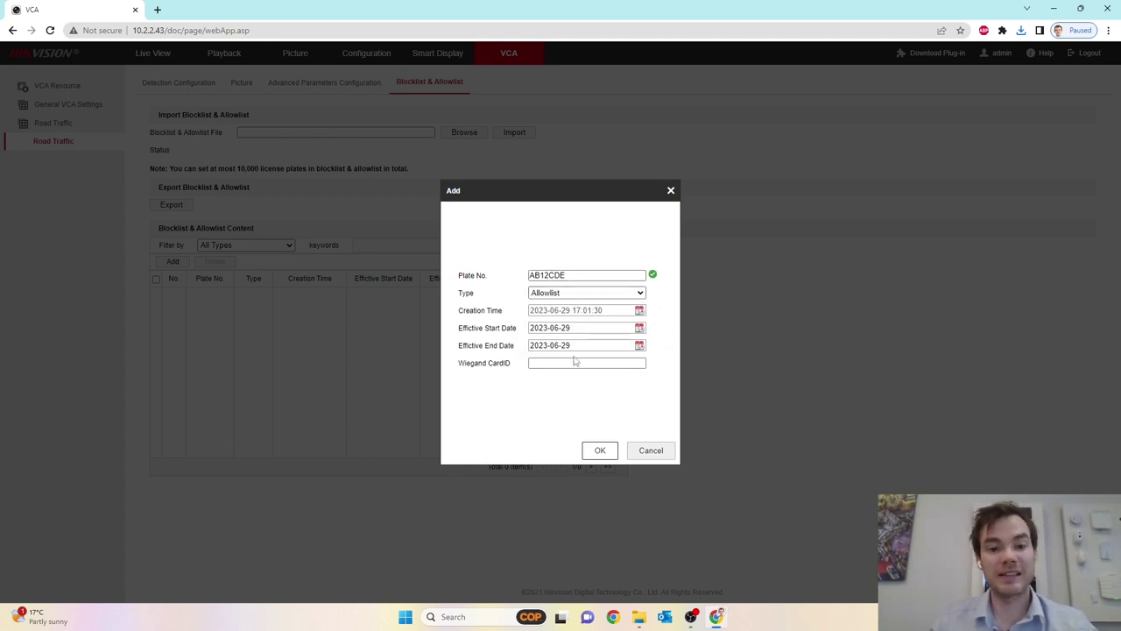
pyautogui.click(646, 451)
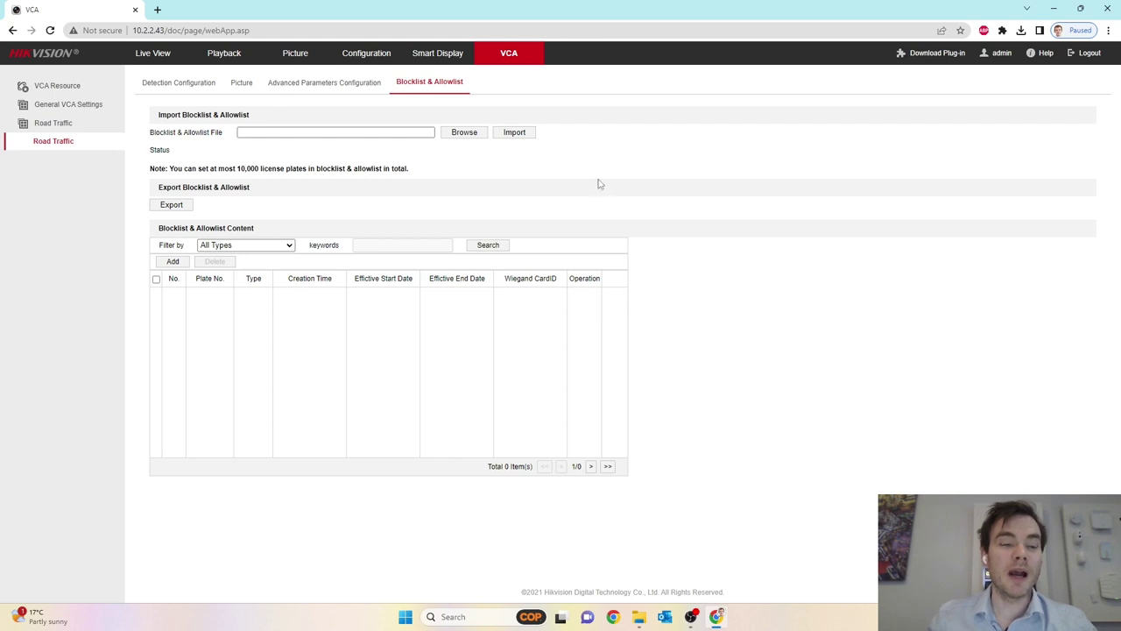
# Measure the pixel width and height of a number-plate-sized area on the ground at the gateway in the live view.
pyautogui.click(147, 53)
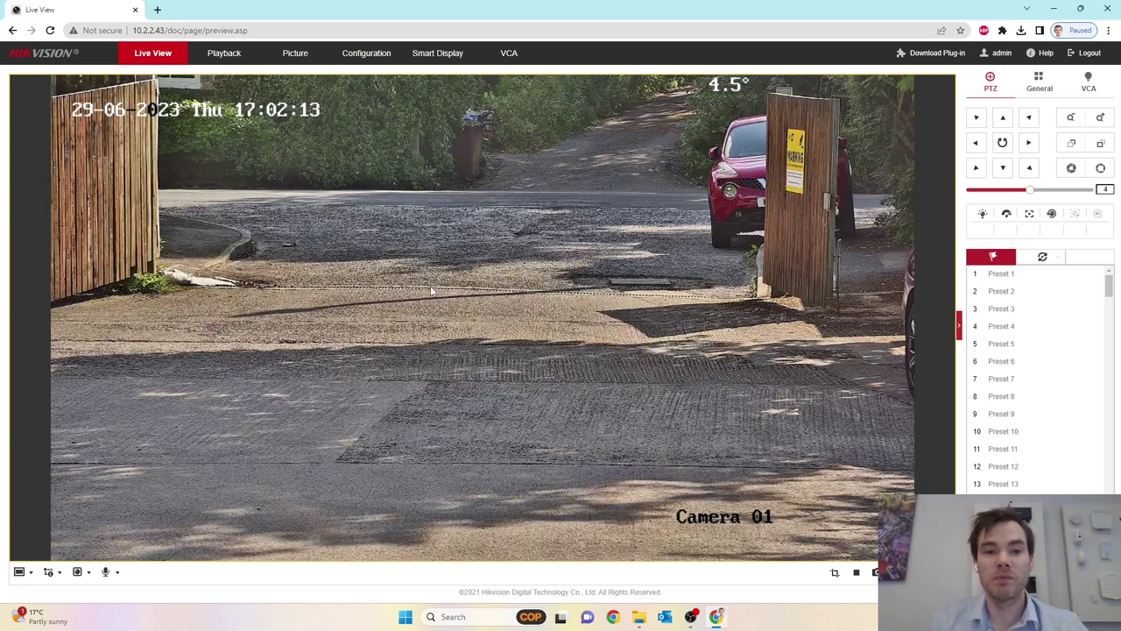
pyautogui.click(835, 574)
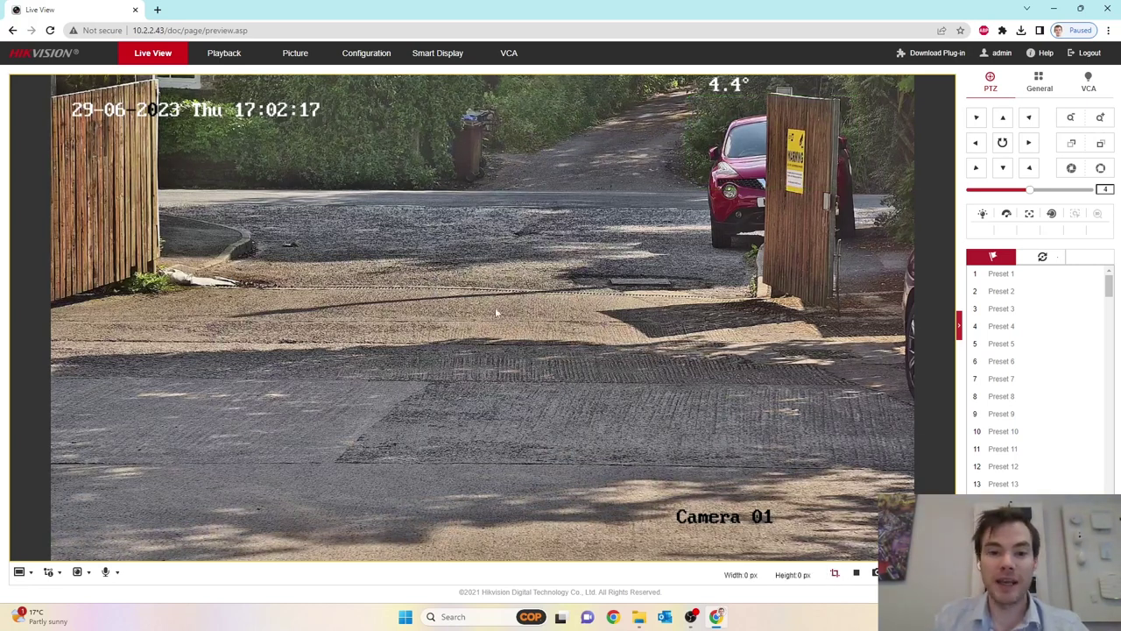
pyautogui.moveTo(391, 277); pyautogui.dragTo(447, 281)
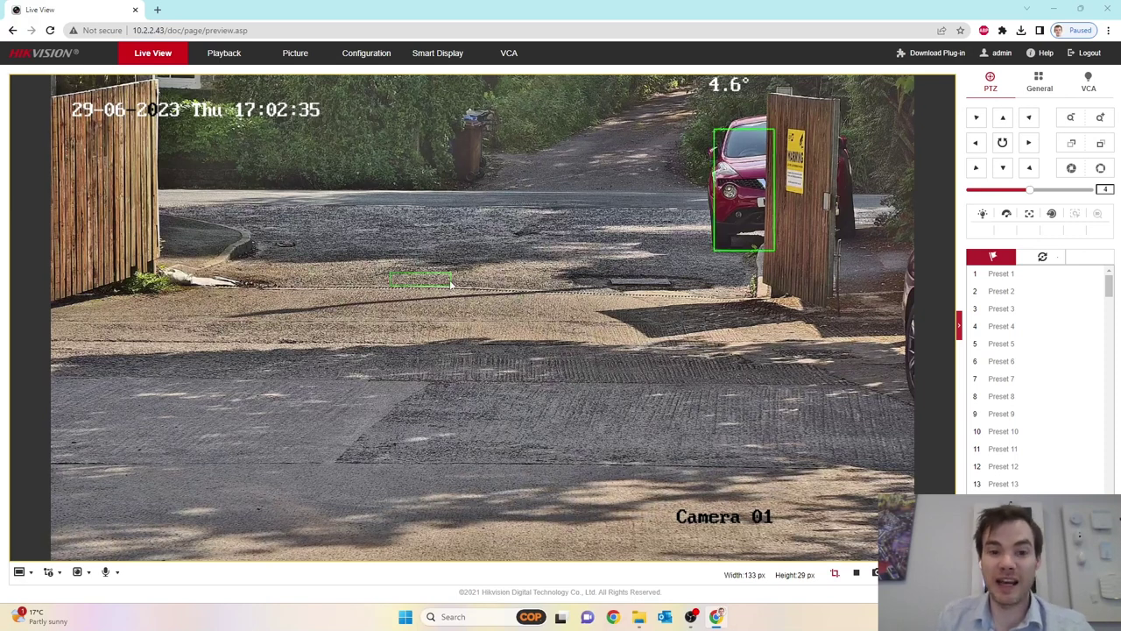
pyautogui.tripleClick(737, 575)
pyautogui.click(754, 577)
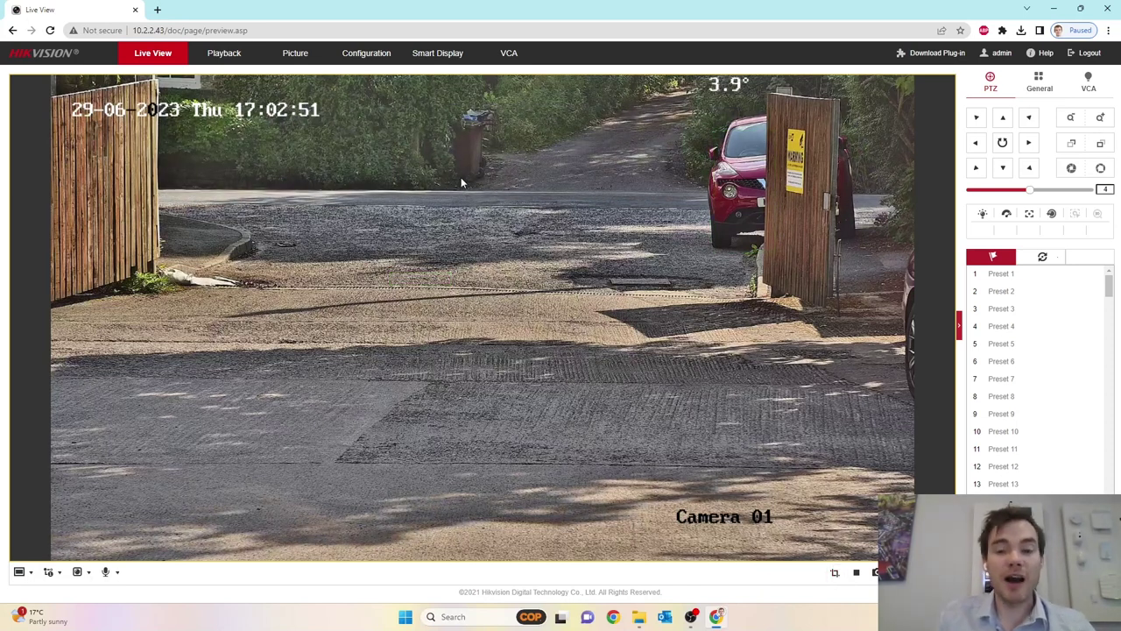
# Open the camera's Smart Display view.
pyautogui.click(438, 55)
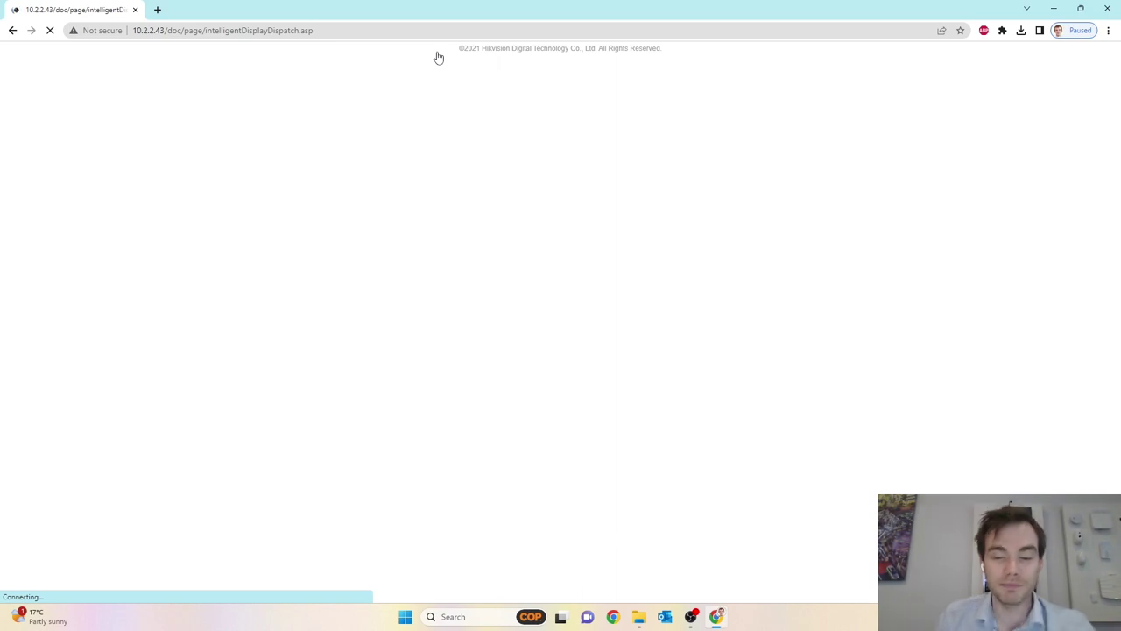